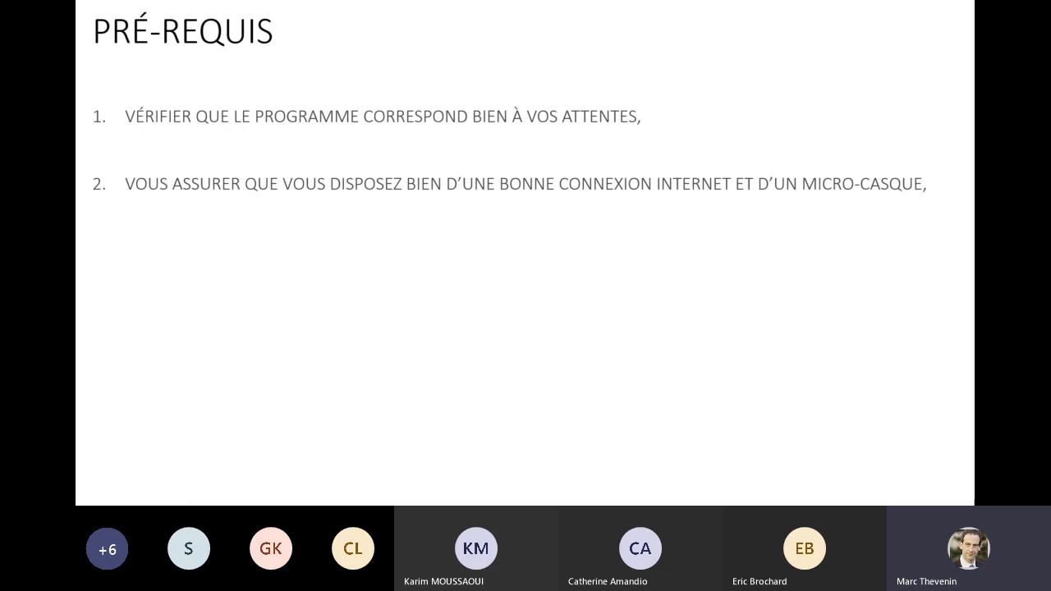
click(493, 346)
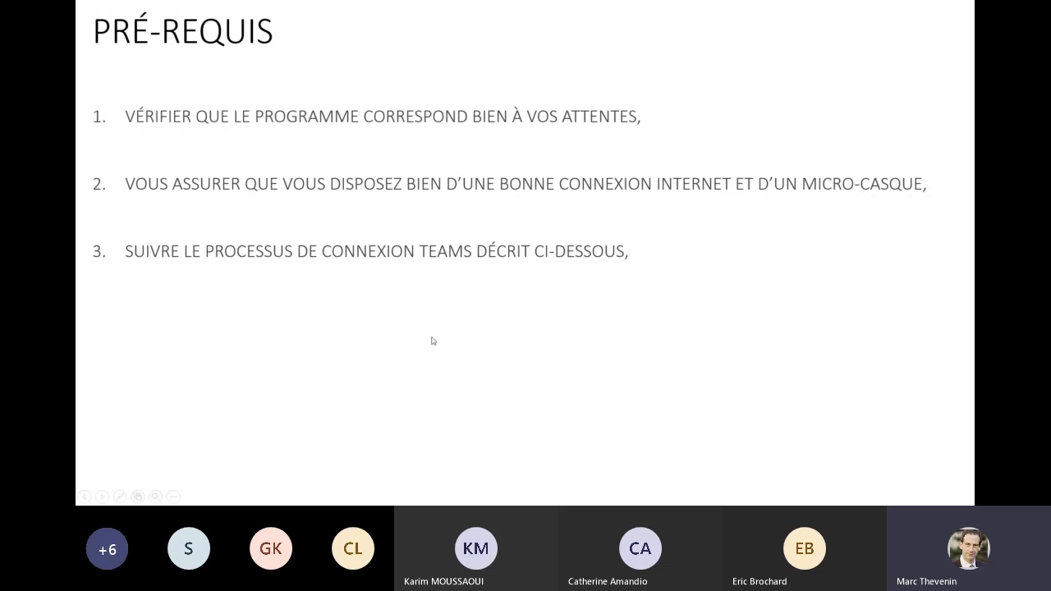
click(487, 359)
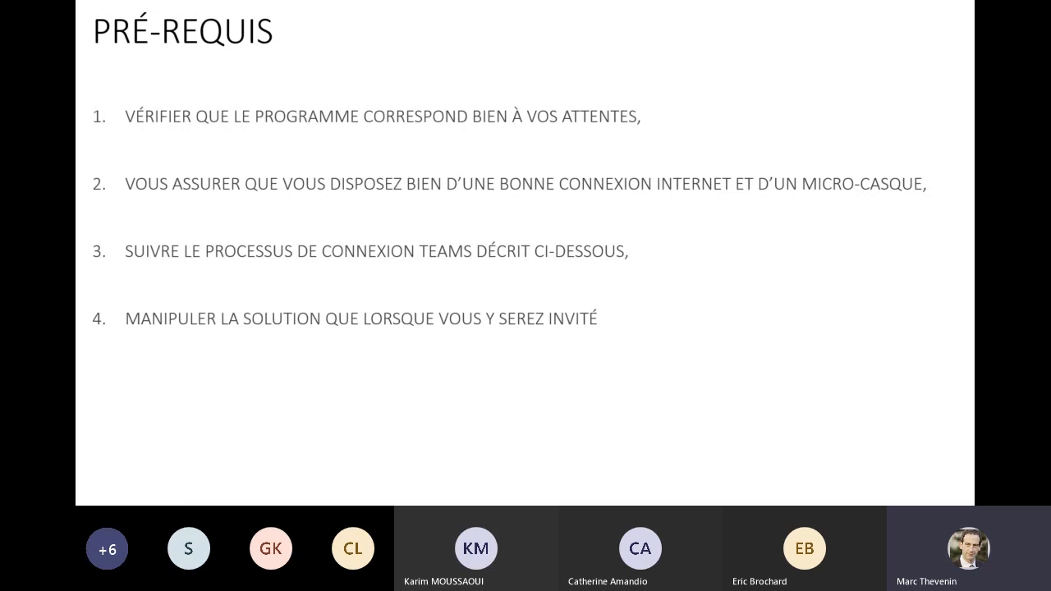
click(629, 354)
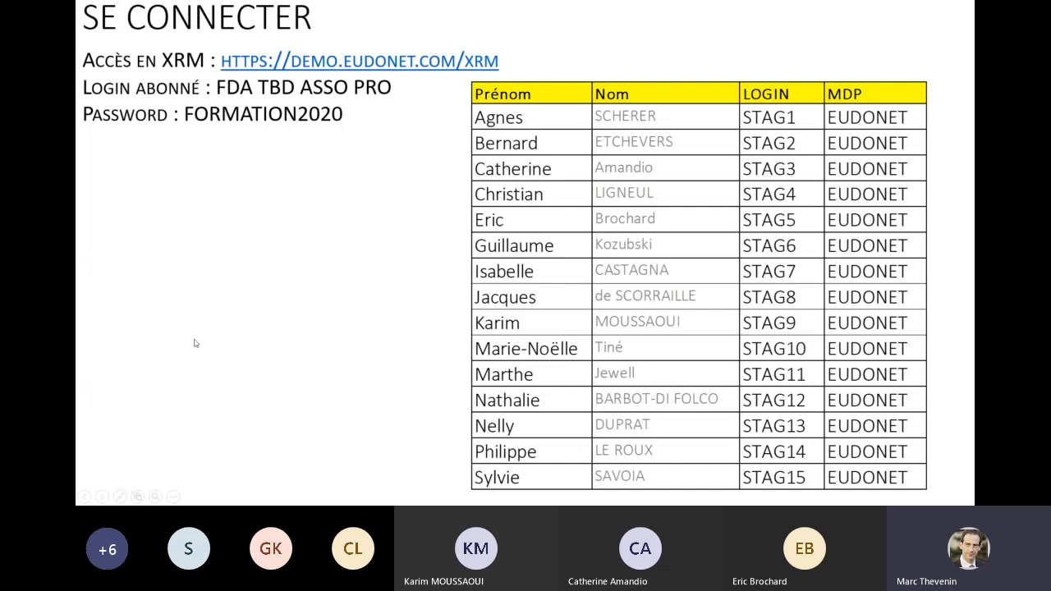
click(306, 362)
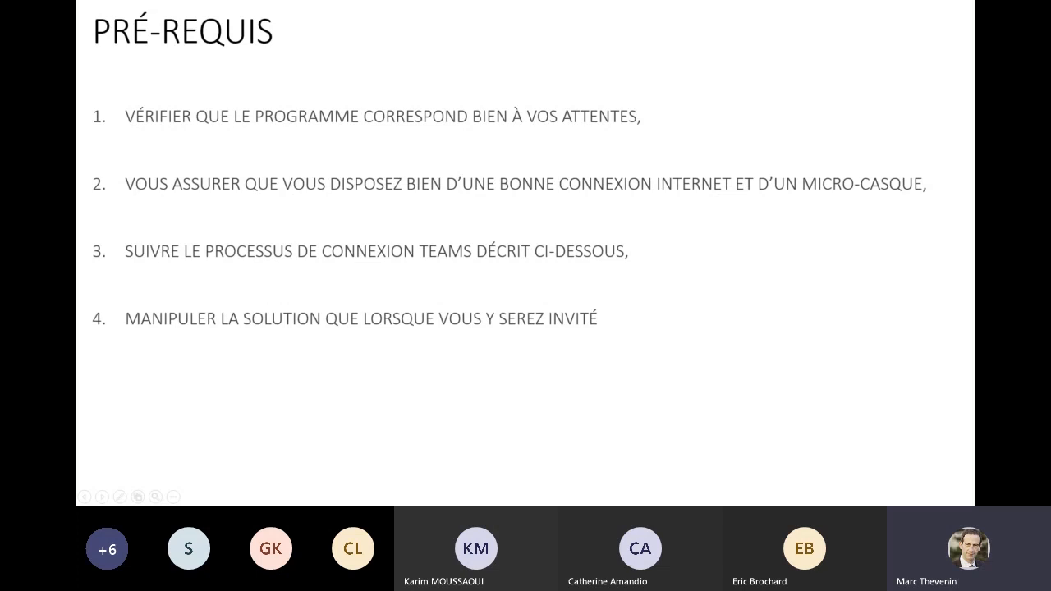
key(Right)
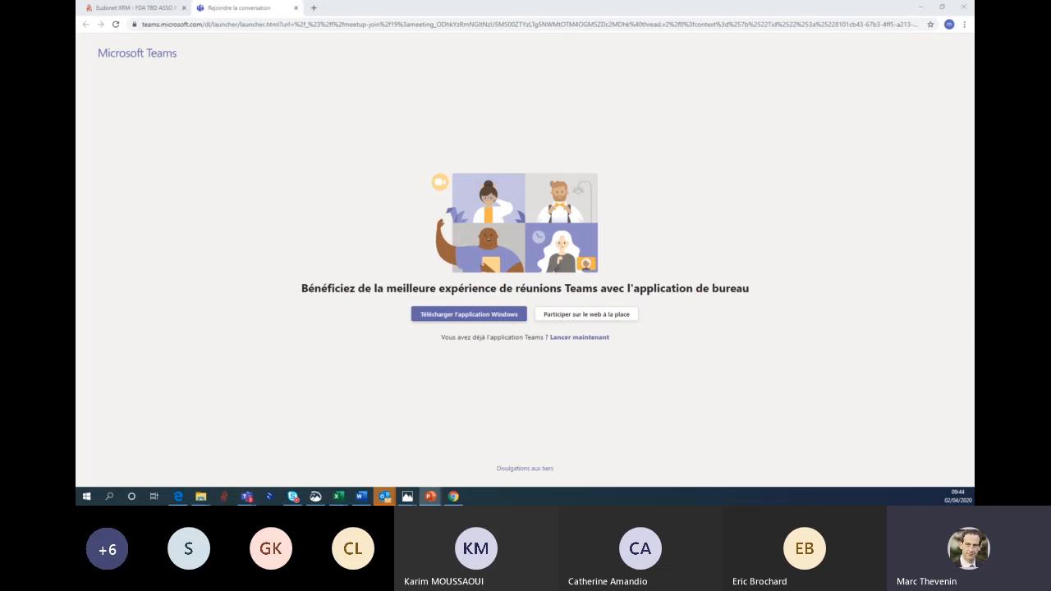
Switch to Eudonet XRM, open the Adhésions record list and unpin the side menu
click(166, 10)
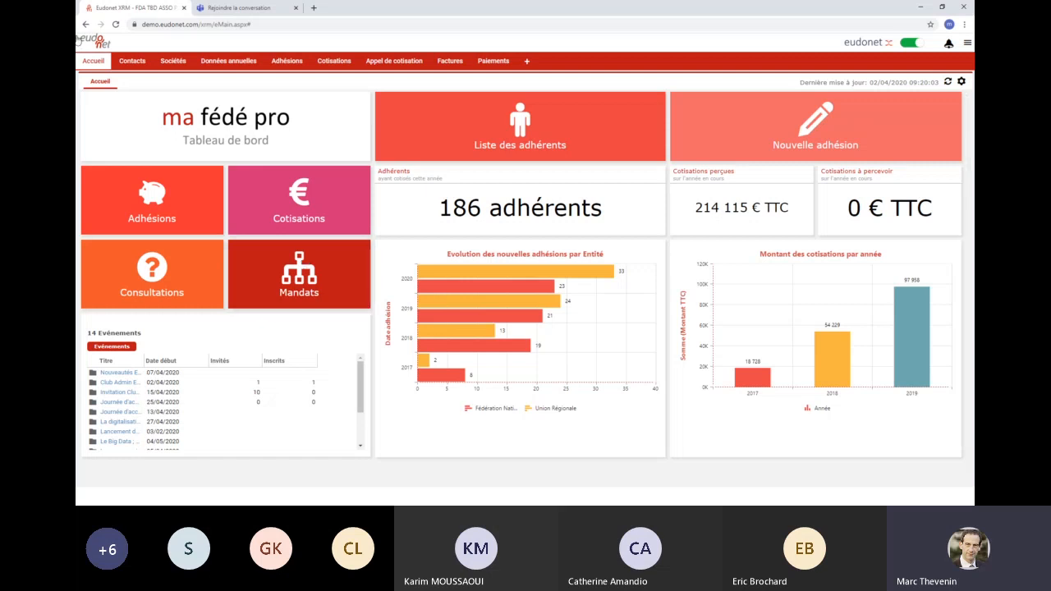
mouse_move(284, 62)
click(287, 119)
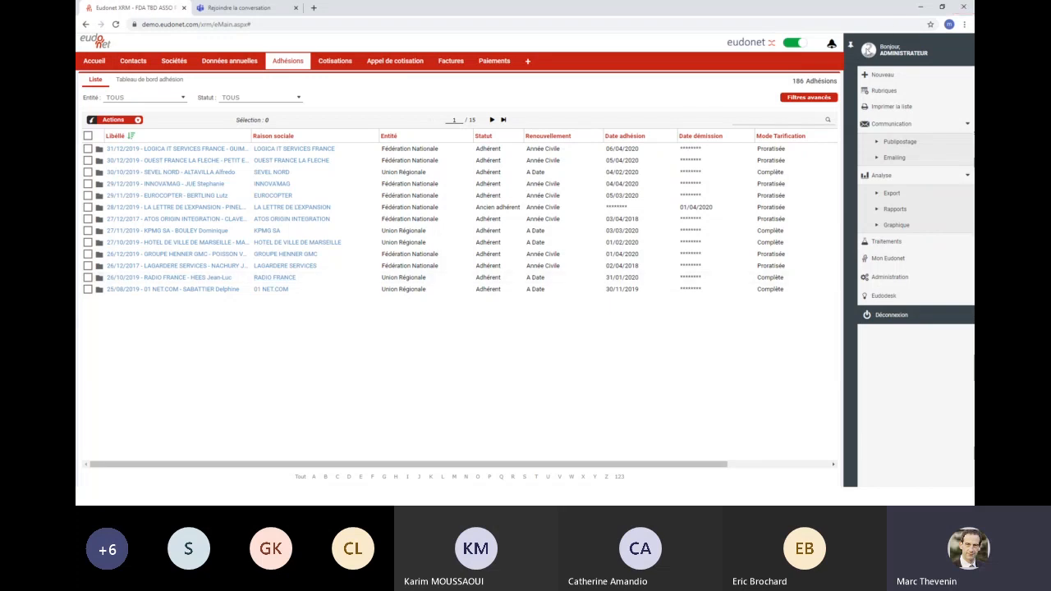
click(850, 45)
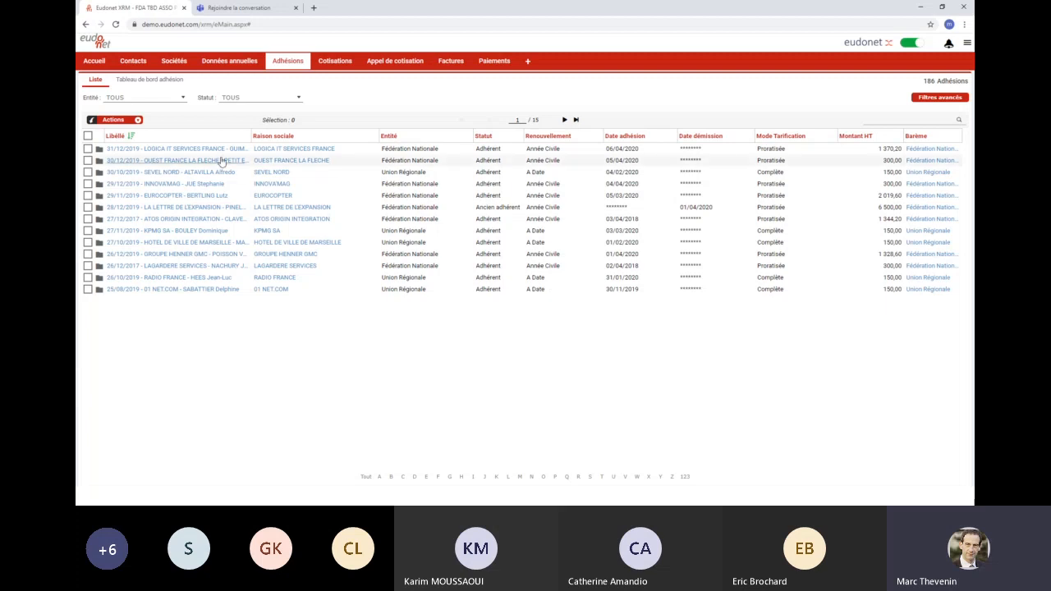
Preview the OUEST FRANCE LA FLECHE membership dated 30/12/2019 and open the LOGICA IT SERVICES FRANCE membership record
mouse_move(222, 160)
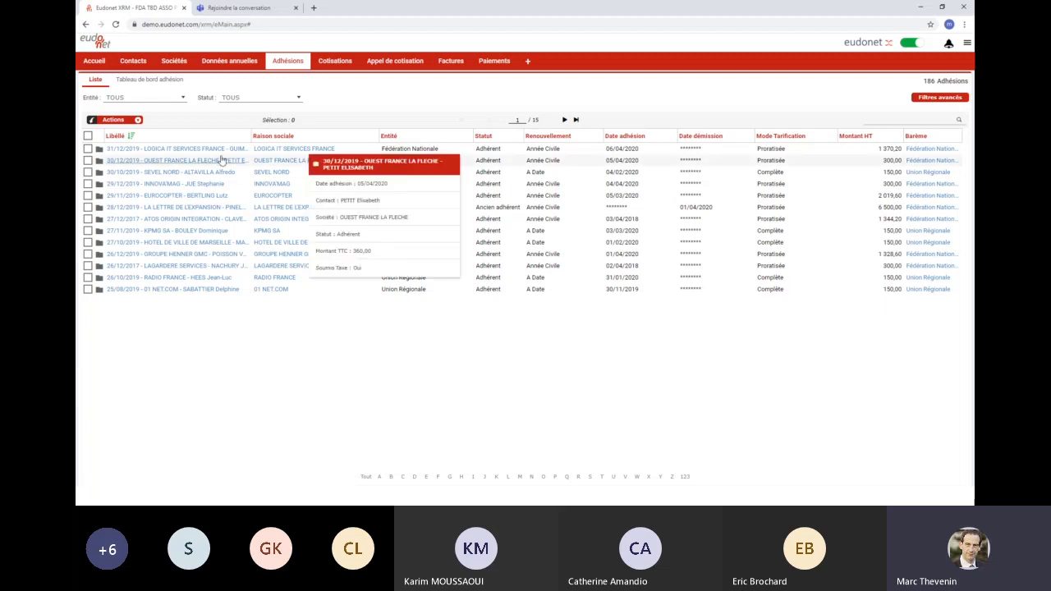
click(220, 150)
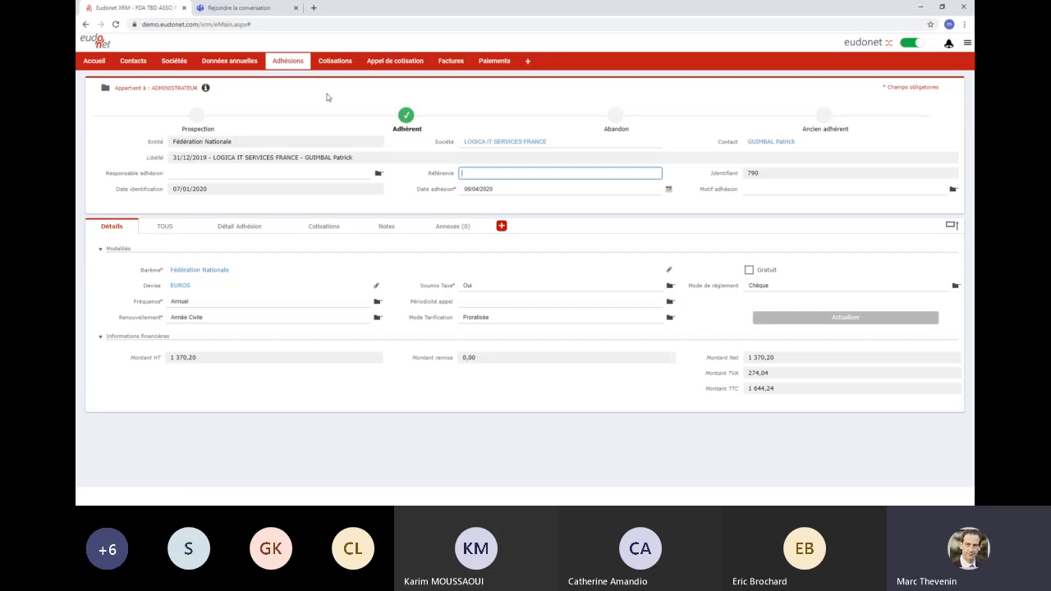
Return to the home page and reopen the list view of Adhésions
click(97, 62)
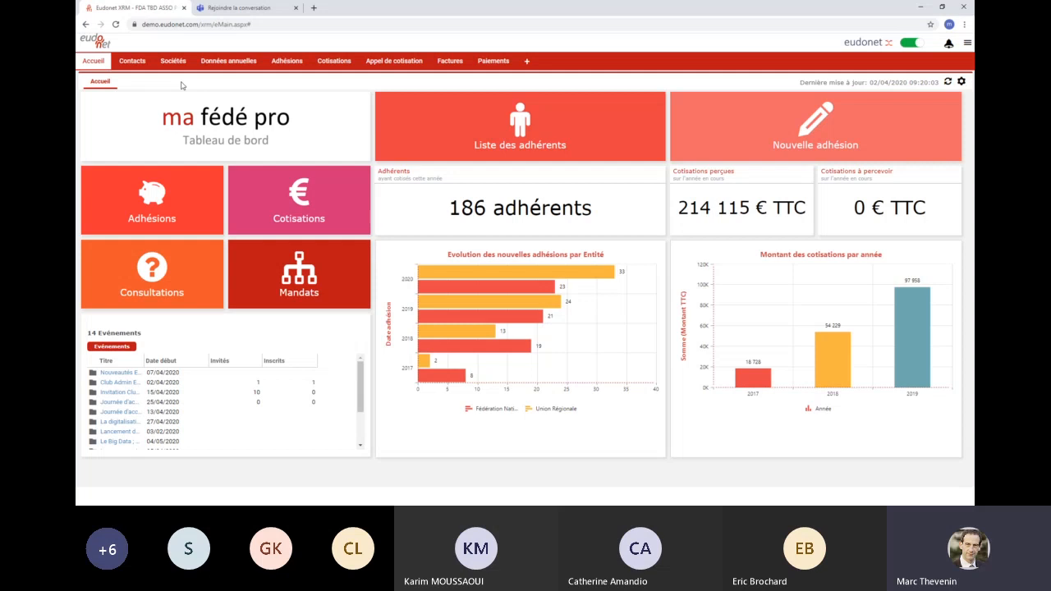
click(288, 63)
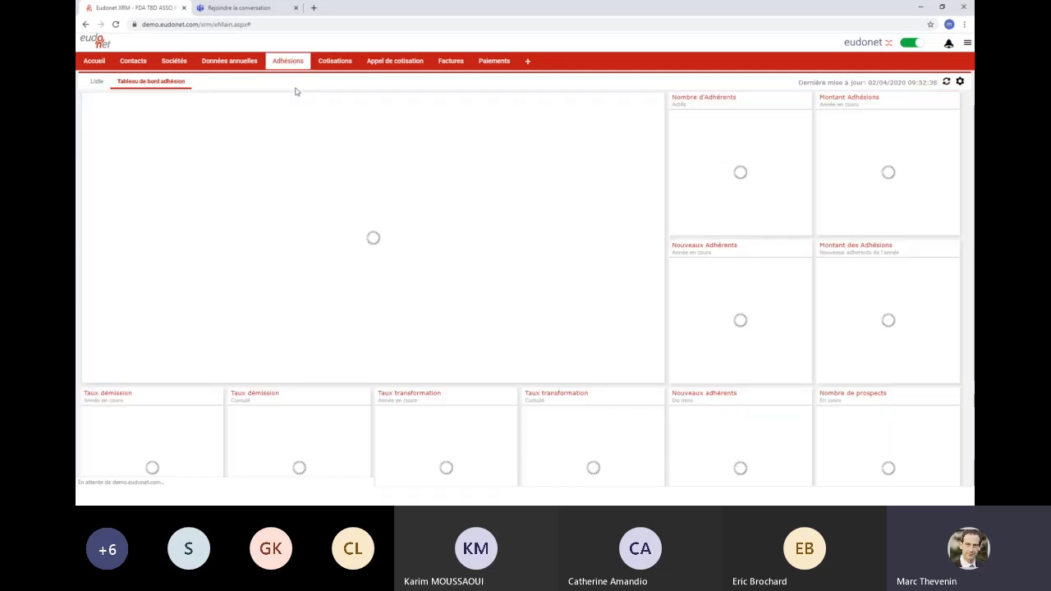
click(96, 82)
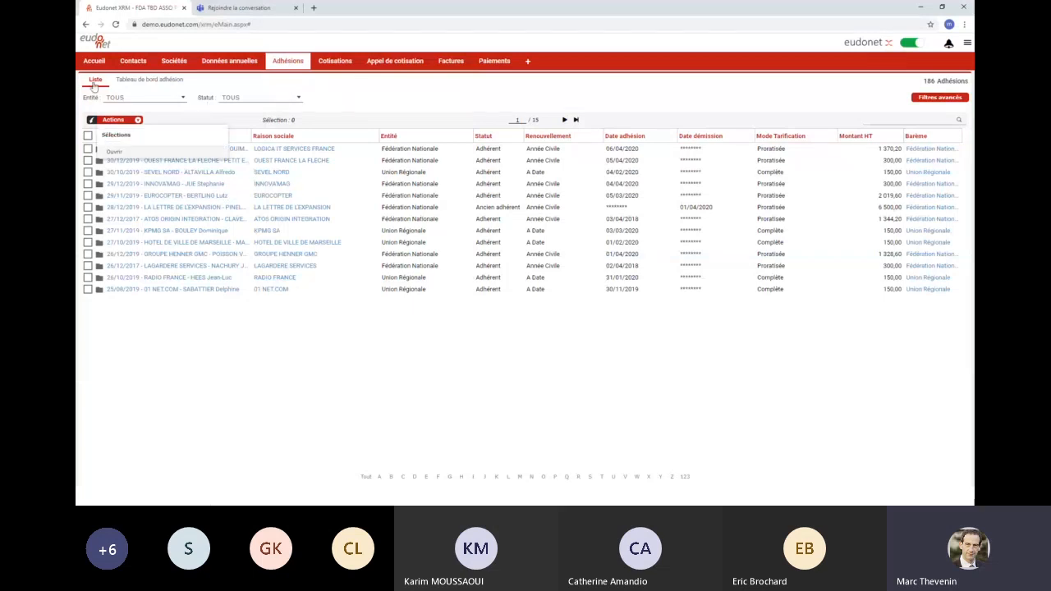
Open the Tableau de bord adhésion and review its chart, indicators and new-member cards
click(155, 80)
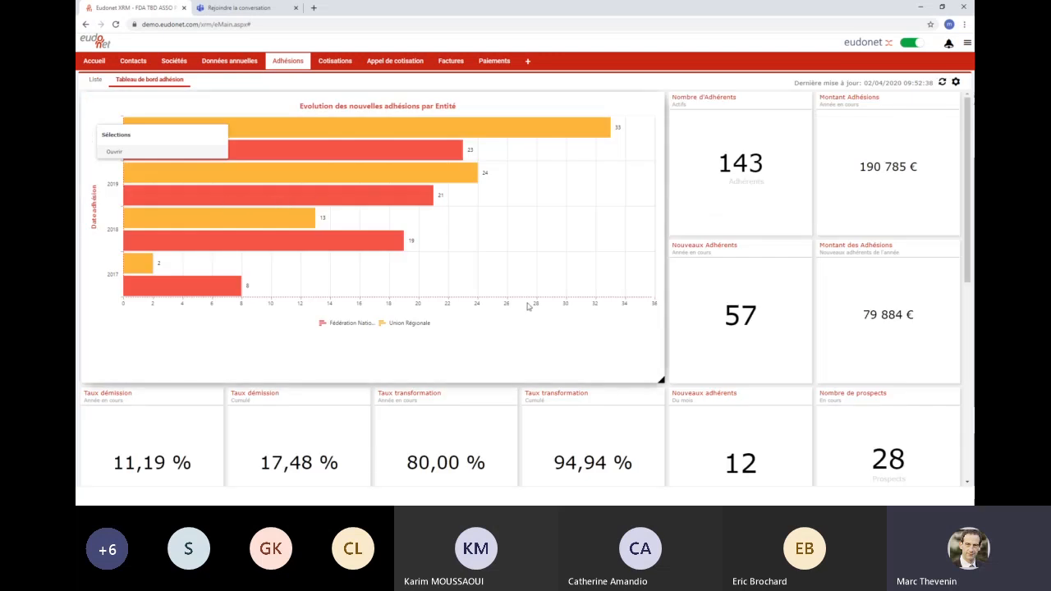
scroll(742, 348, down, 1)
scroll(741, 348, down, 1)
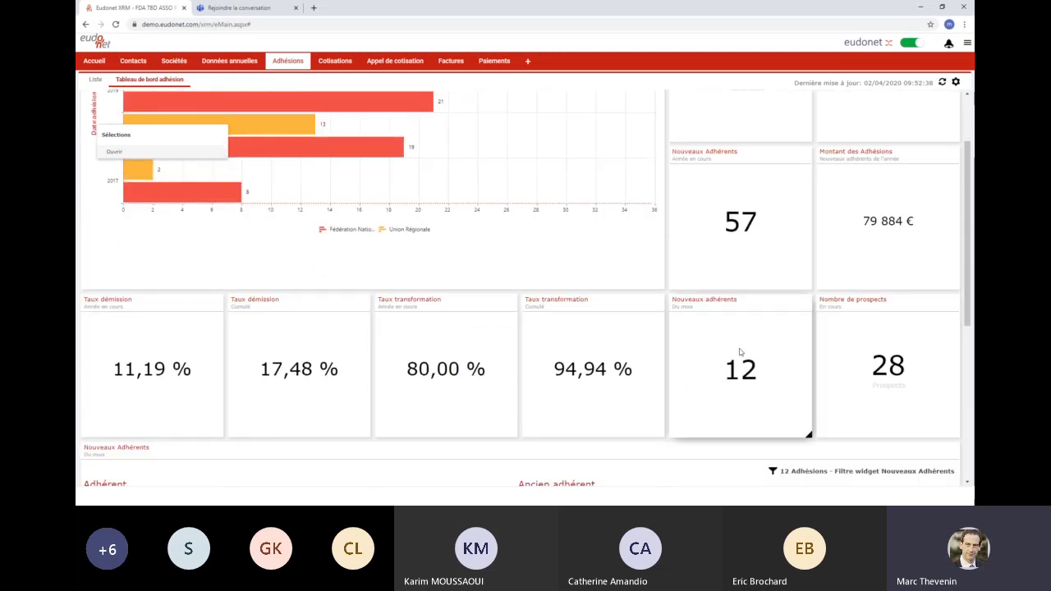
scroll(740, 352, down, 4)
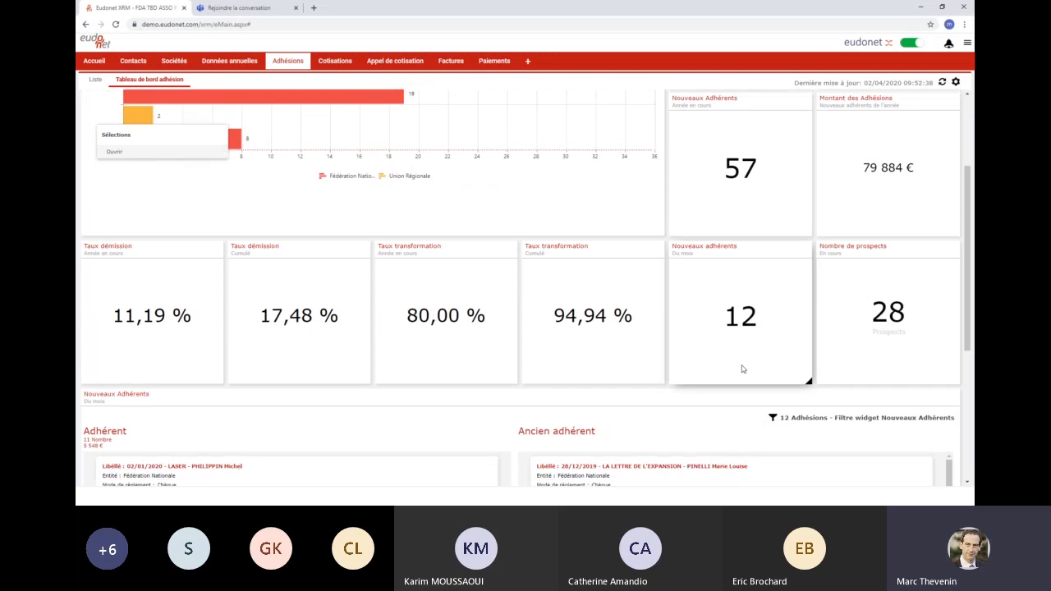
scroll(741, 365, up, 6)
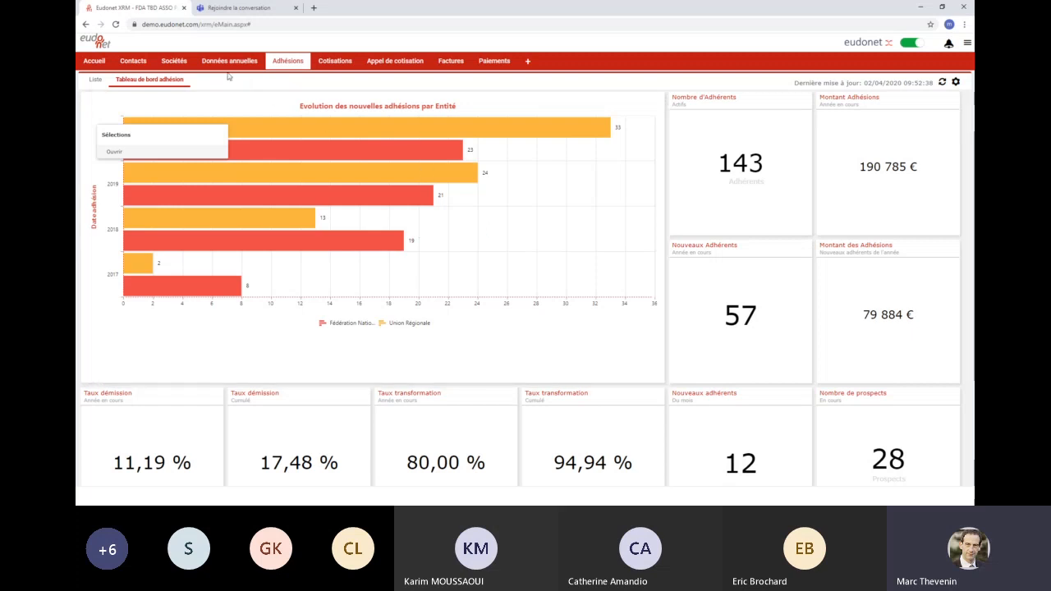
Open the 3 SUISSES company record and view its linked contacts, annual data and memberships
mouse_move(187, 64)
click(178, 102)
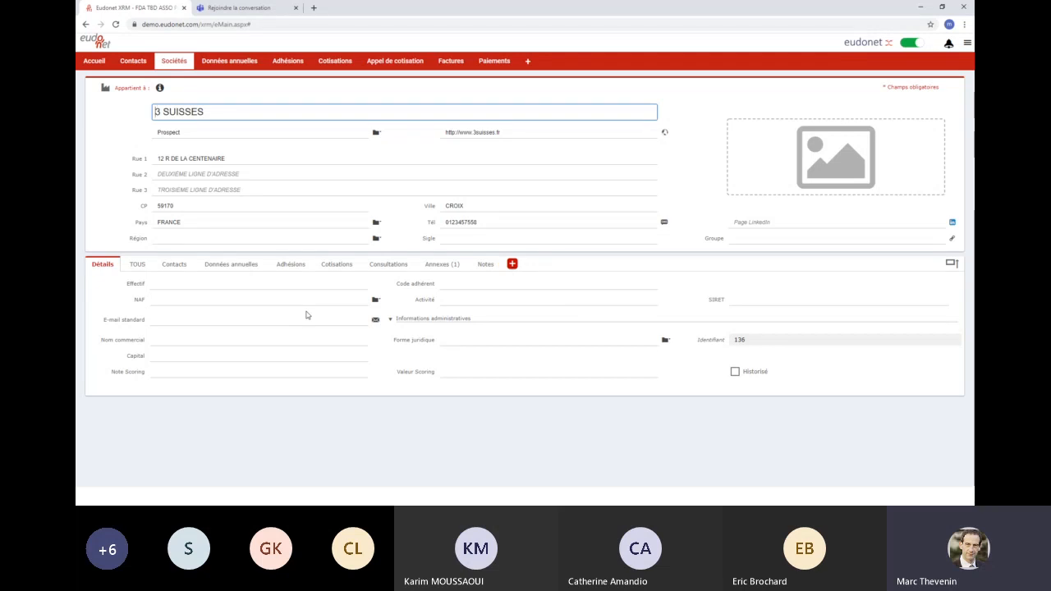
click(174, 266)
click(242, 266)
click(297, 264)
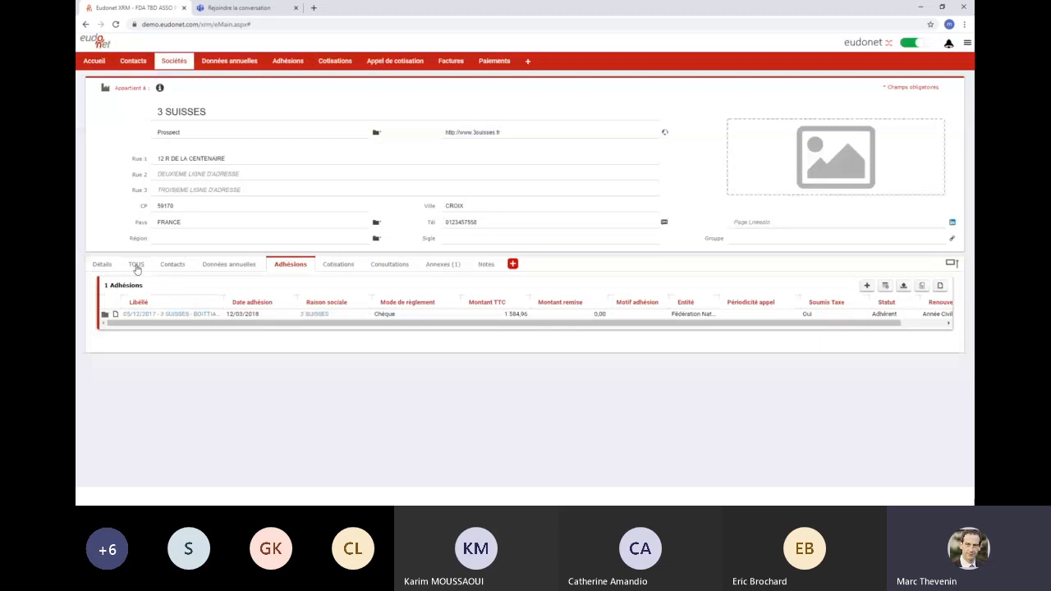
Display all linked records of the 3 SUISSES company together and look through them
click(136, 265)
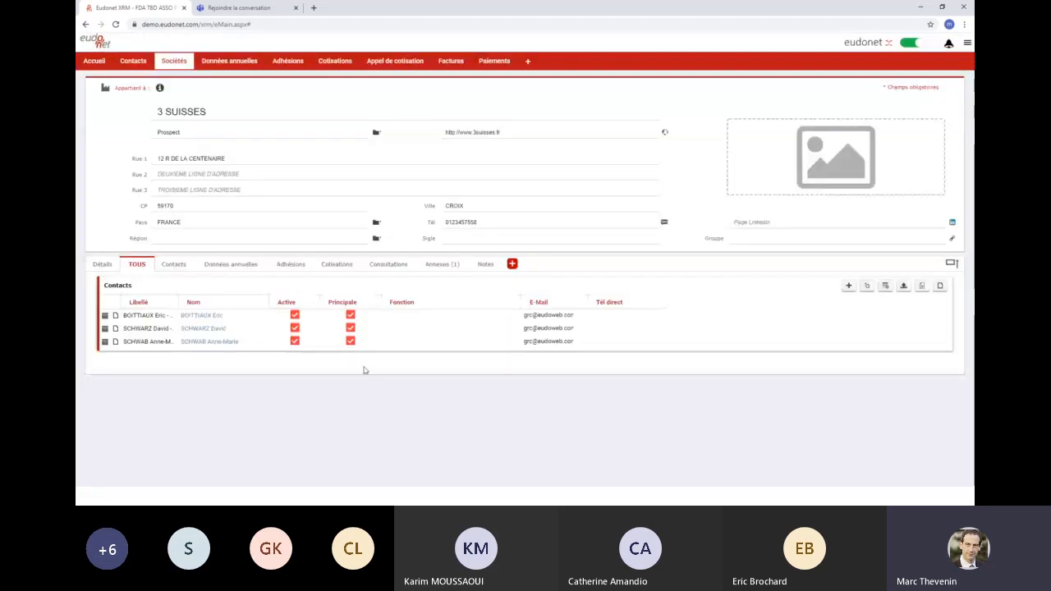
scroll(490, 392, down, 3)
scroll(490, 400, up, 3)
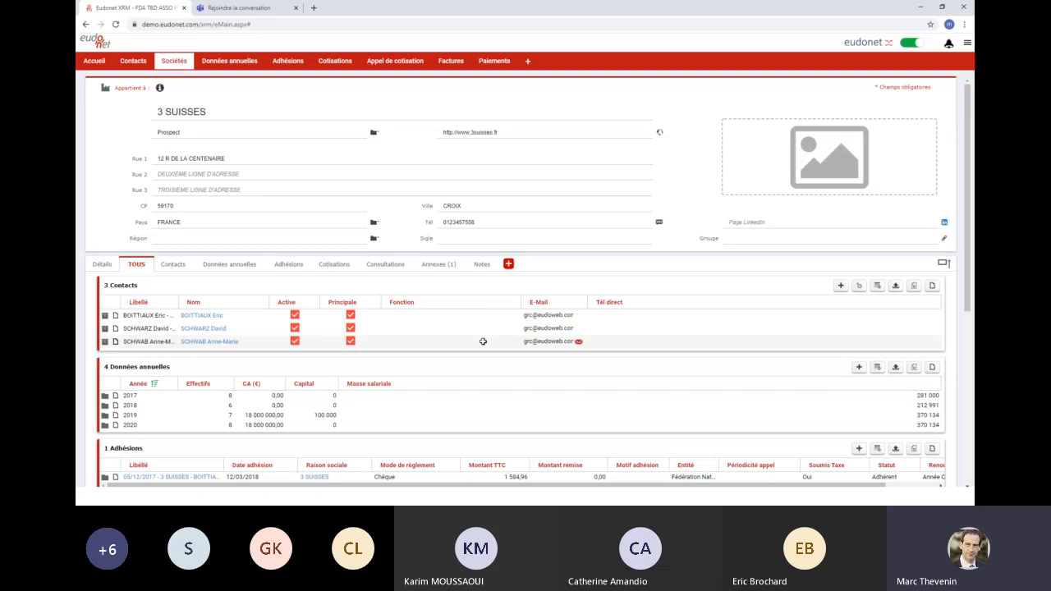
Return to the home page and open the administration list of home pages
click(92, 61)
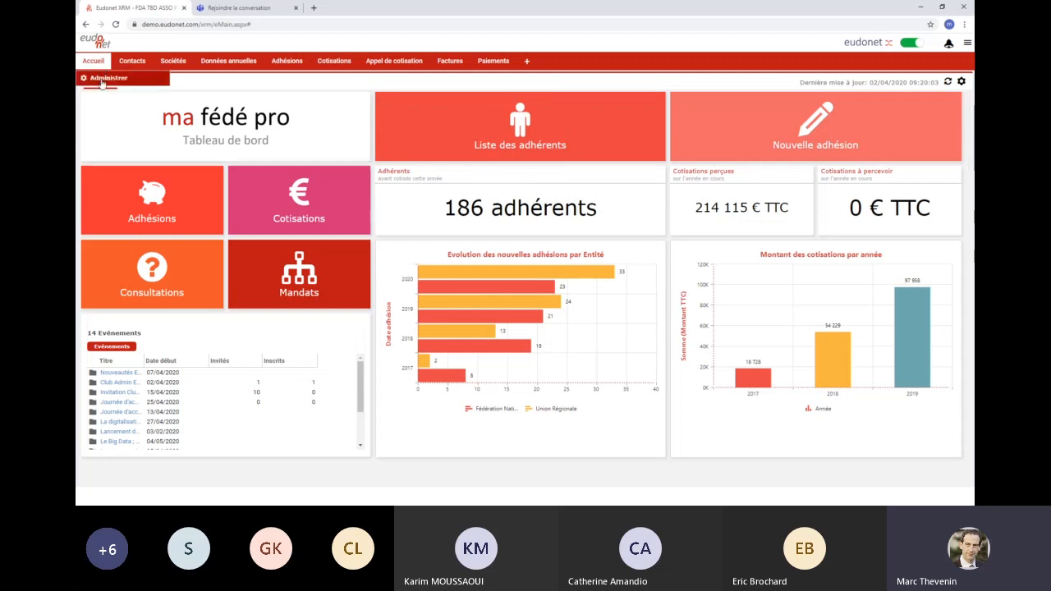
click(102, 80)
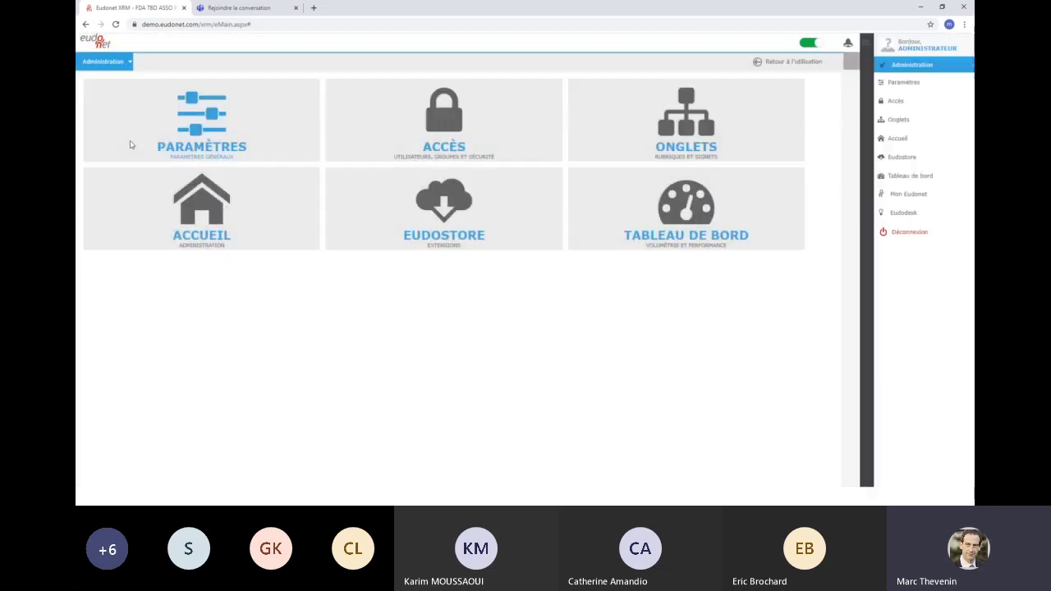
click(189, 213)
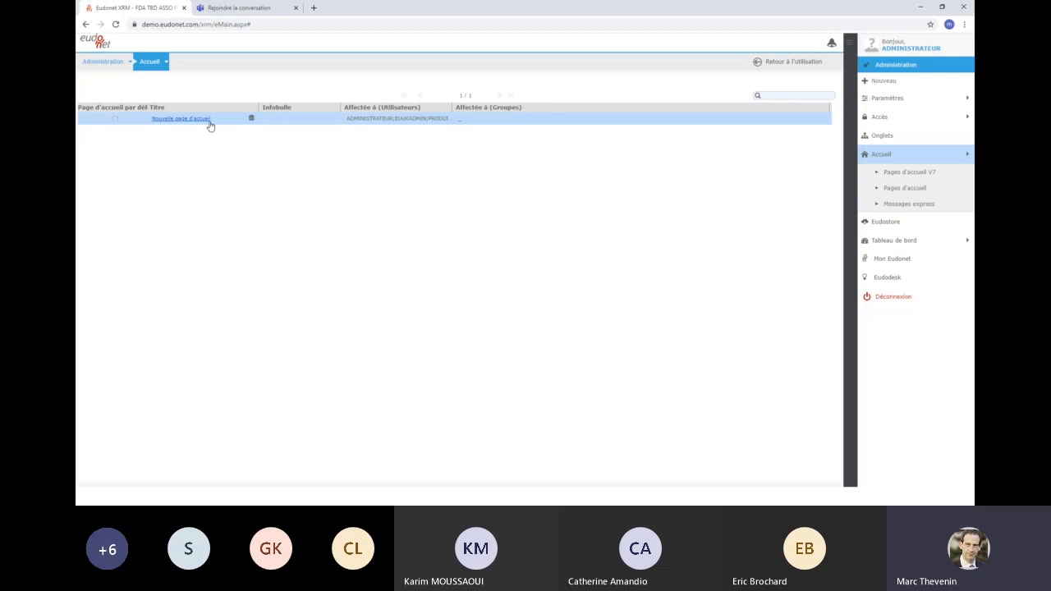
Check the user and group assignments of "Nouvelle page d'accueil" without changing them
click(397, 121)
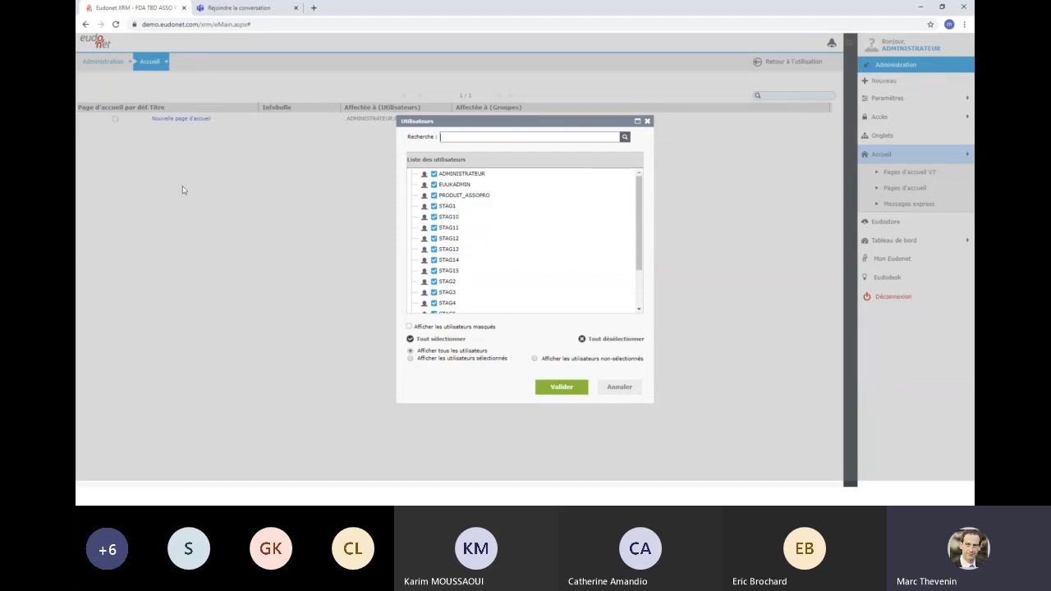
click(622, 386)
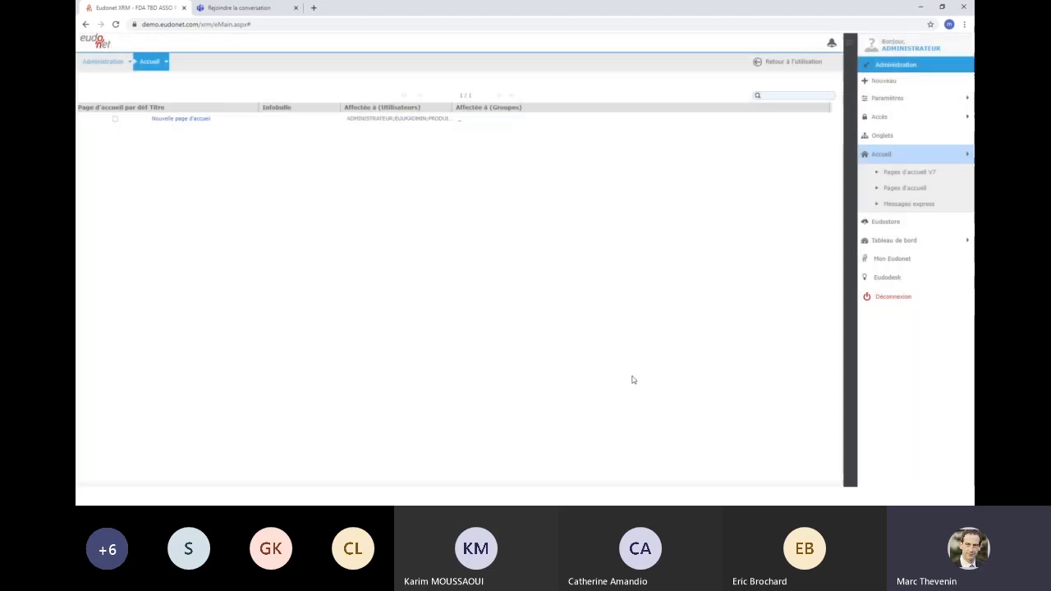
click(472, 125)
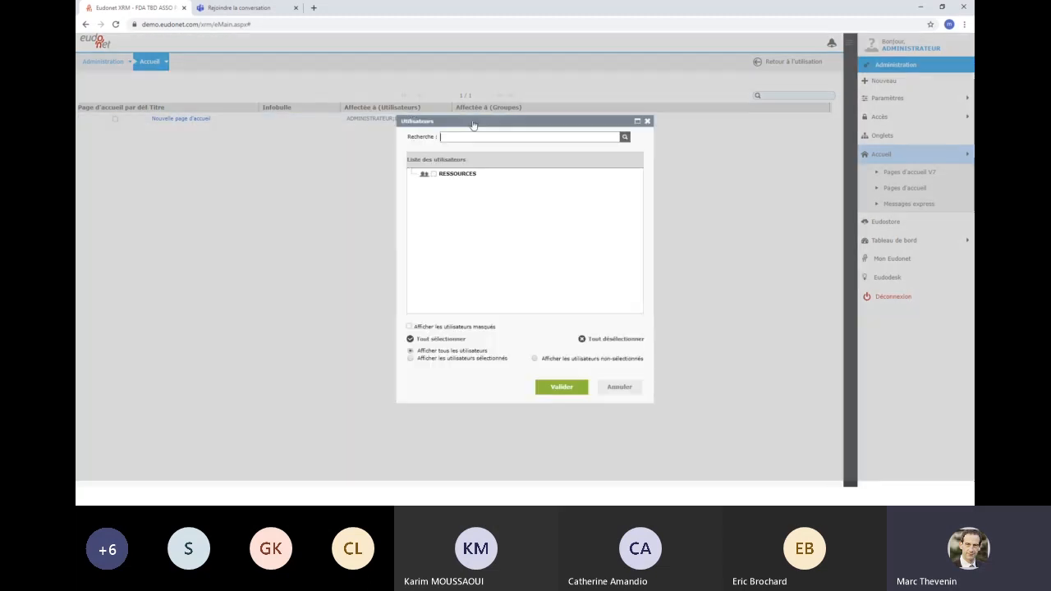
click(648, 122)
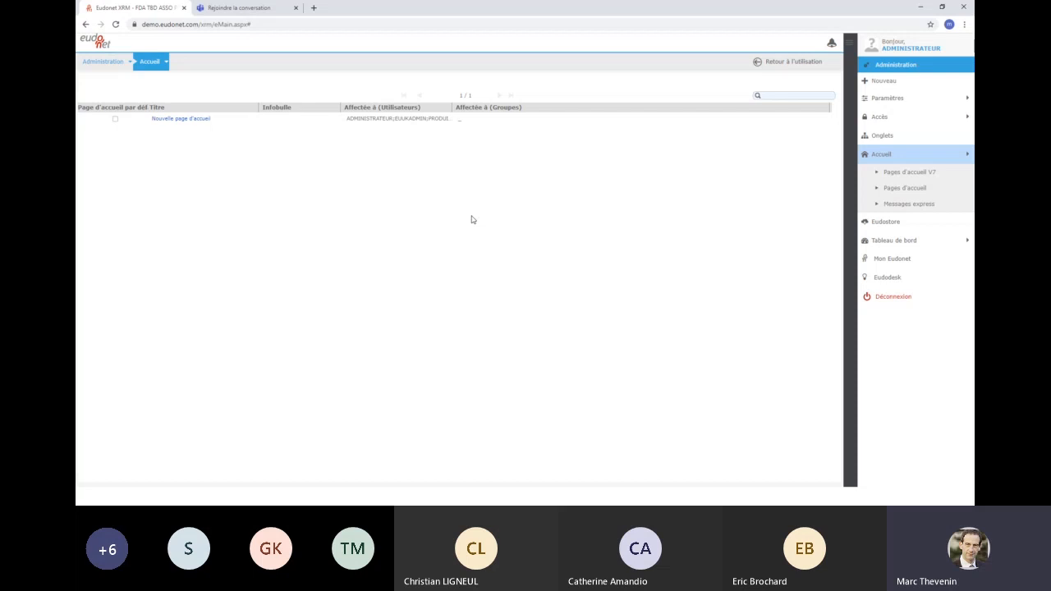
Leave administration mode and review the membership chart and indicators on the Adhésions dashboard
click(771, 63)
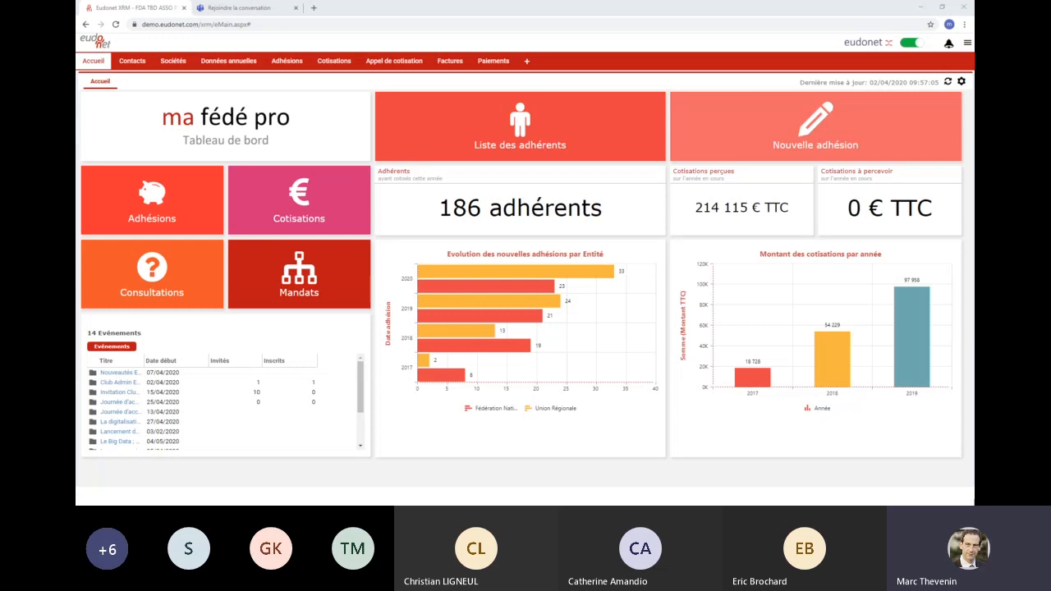
click(296, 63)
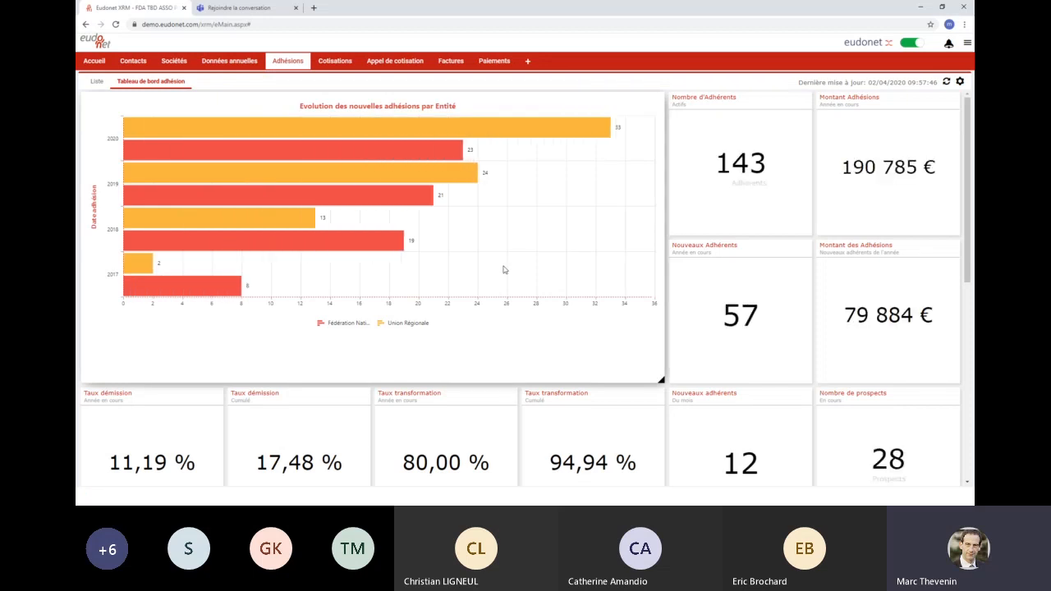
click(661, 379)
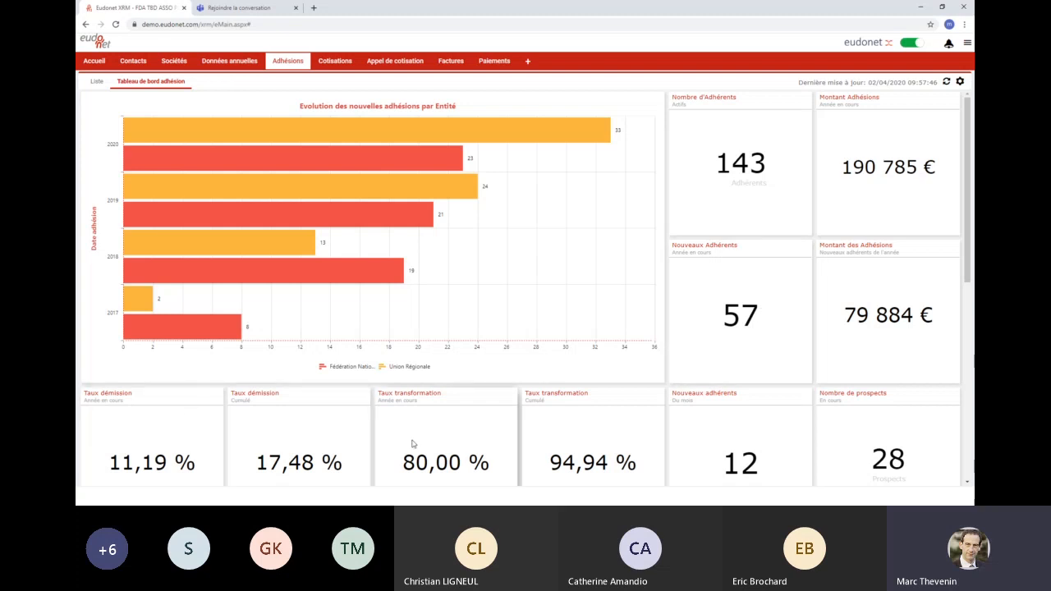
scroll(413, 436, down, 1)
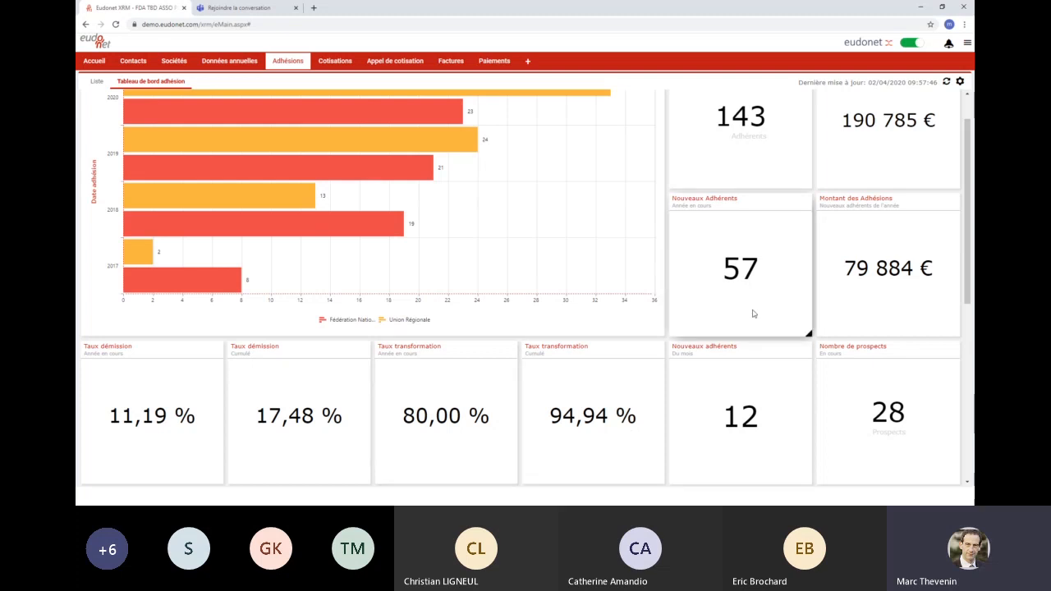
scroll(595, 269, up, 1)
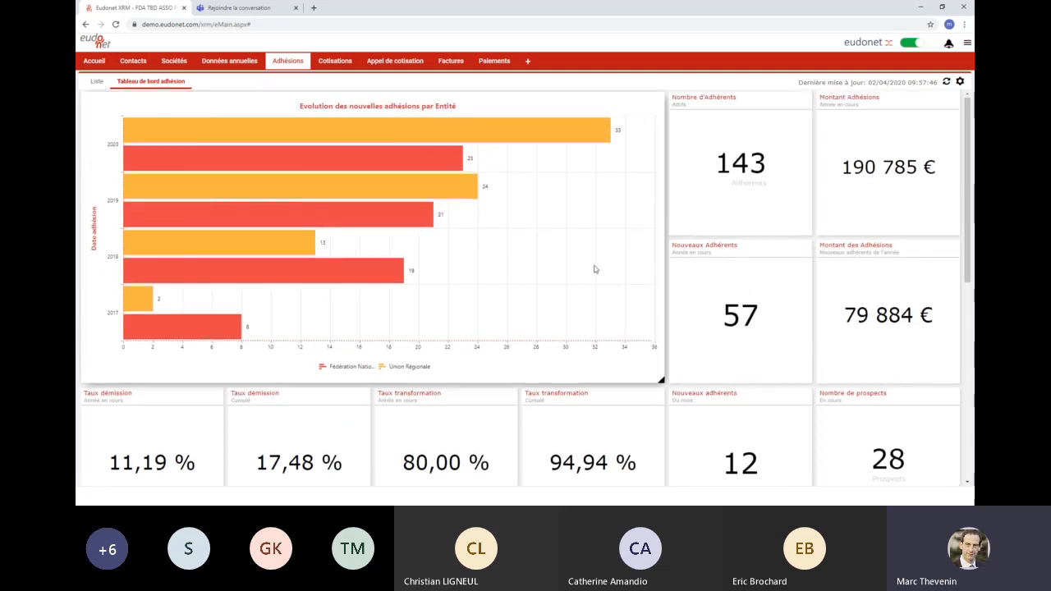
Go to the list of records for Adhésions
mouse_move(287, 61)
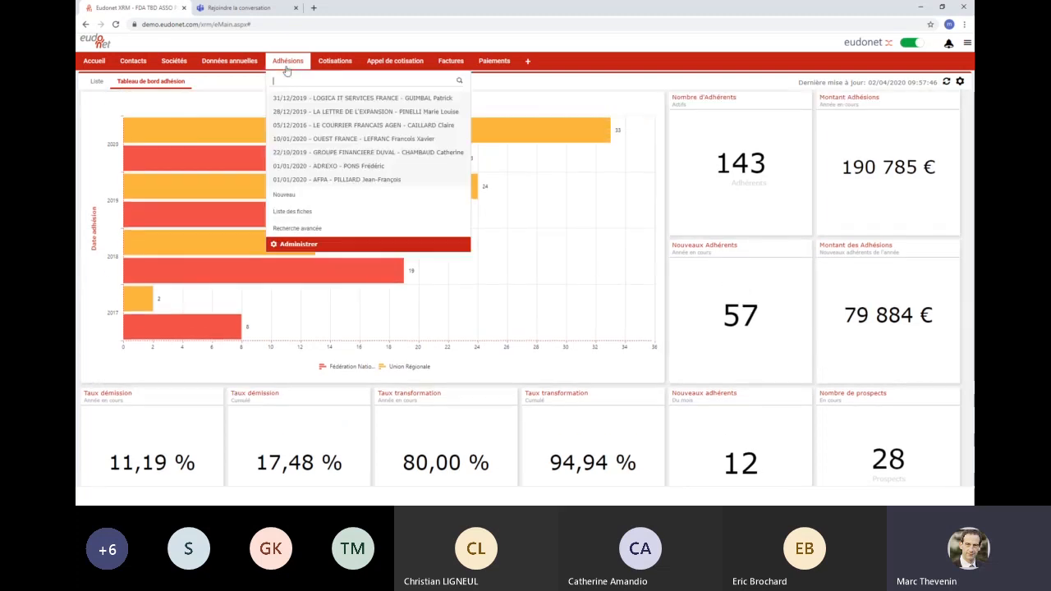
click(313, 215)
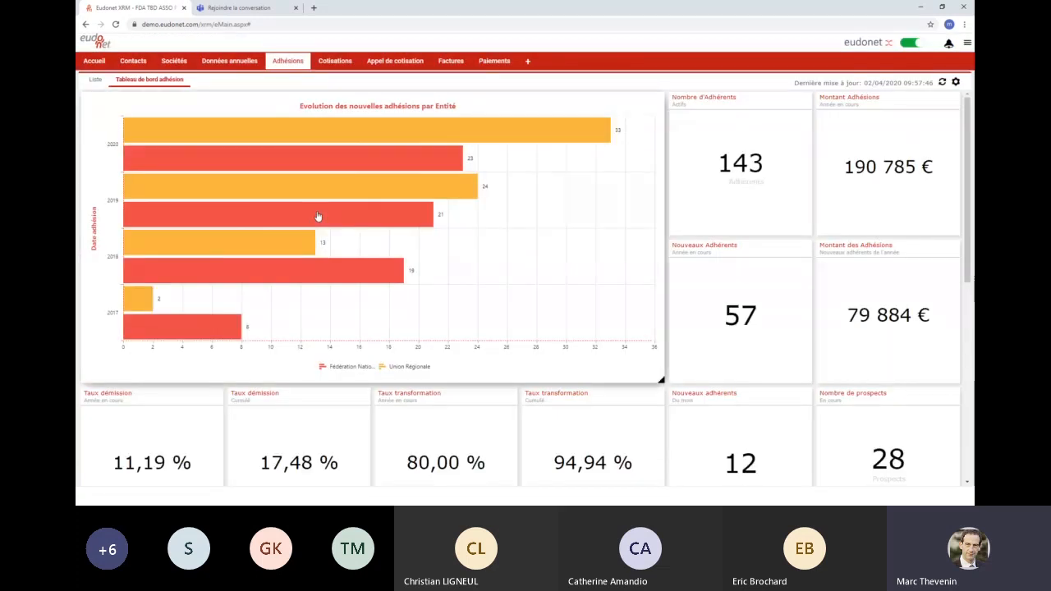
From the Adhésions list, open the saved advanced filters and examine the conditions of the "Adhérents" filter without changing it
click(100, 83)
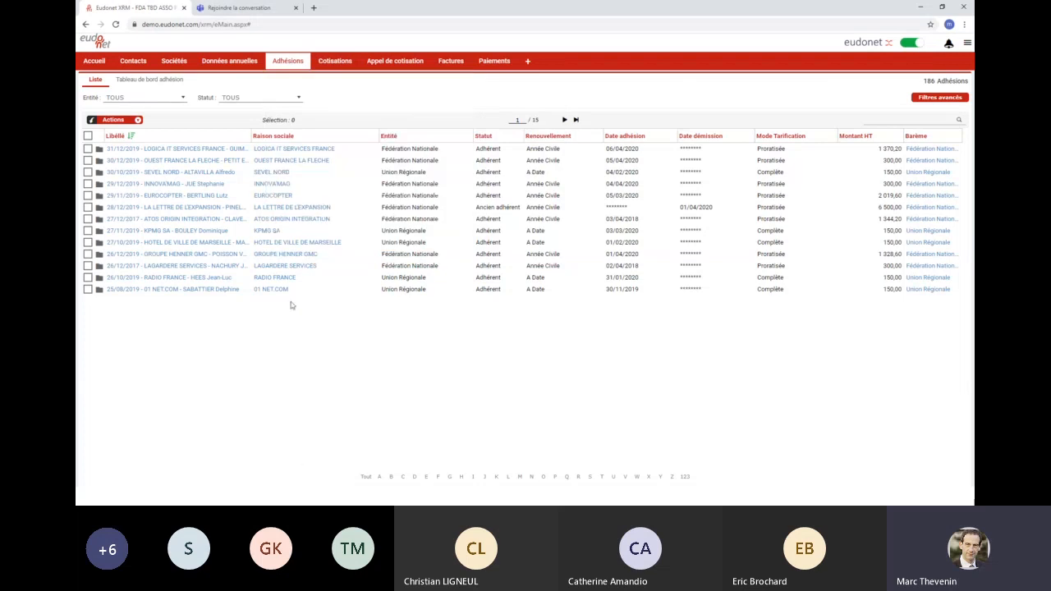
mouse_move(289, 68)
mouse_move(946, 101)
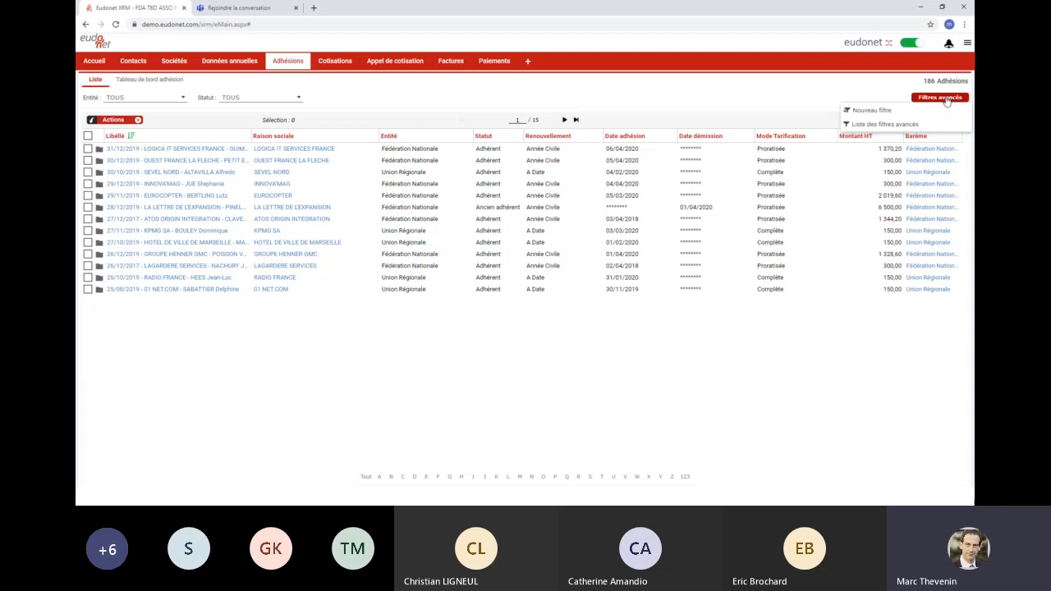
click(886, 125)
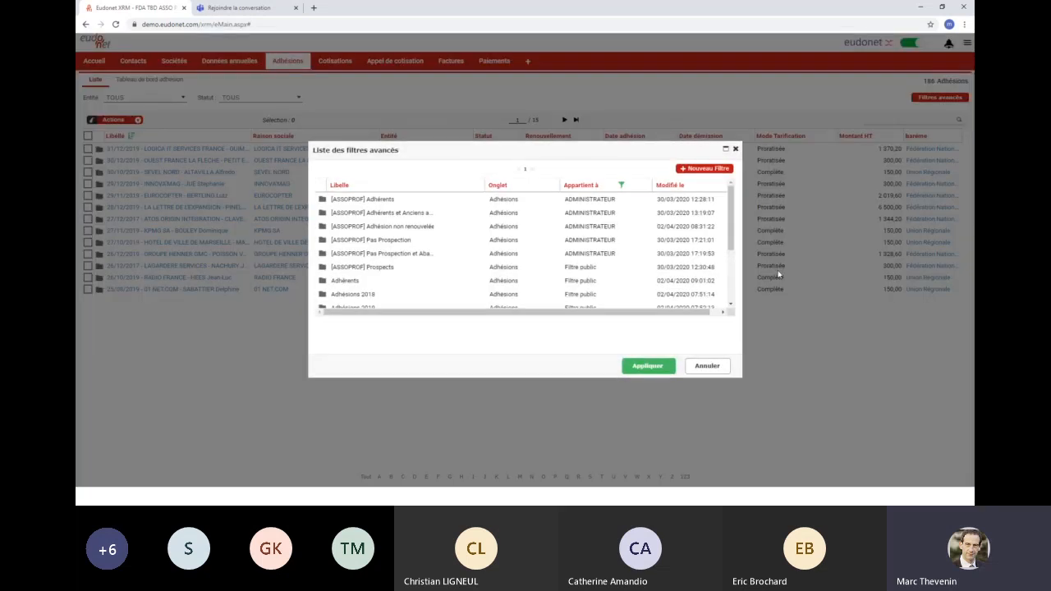
mouse_move(446, 267)
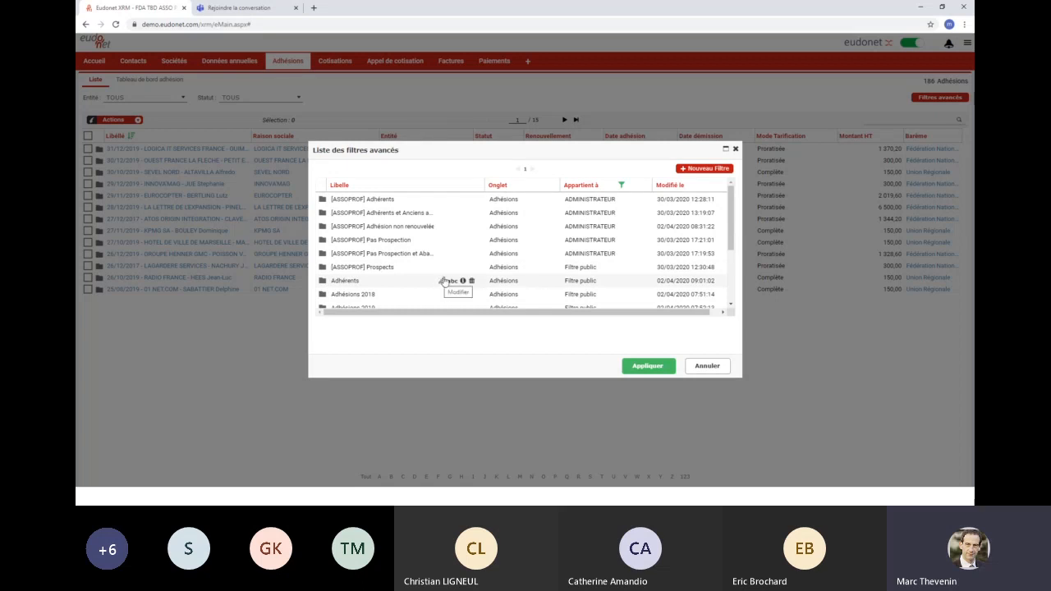
click(444, 281)
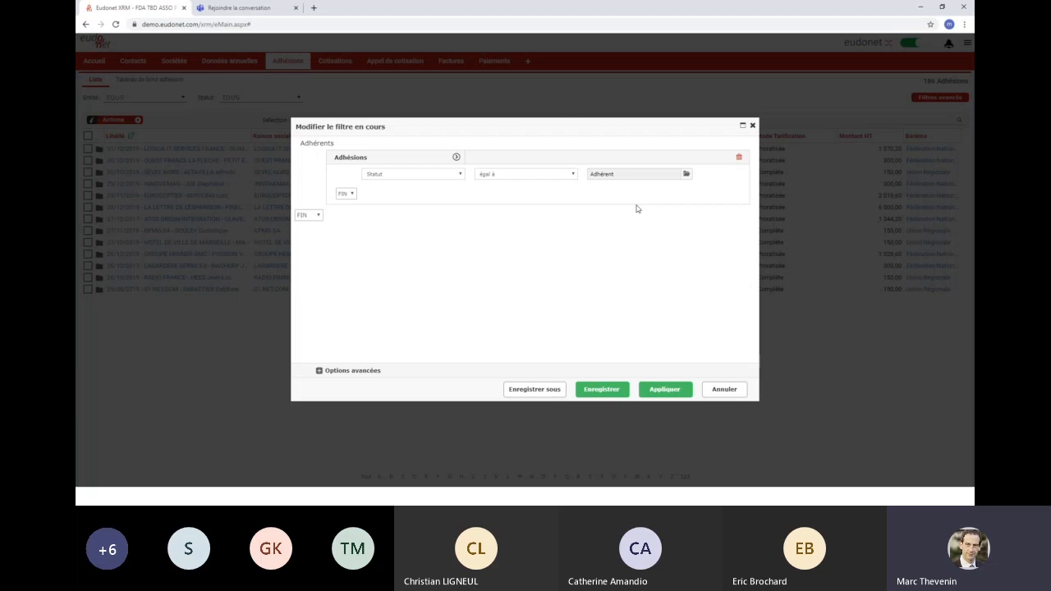
click(752, 125)
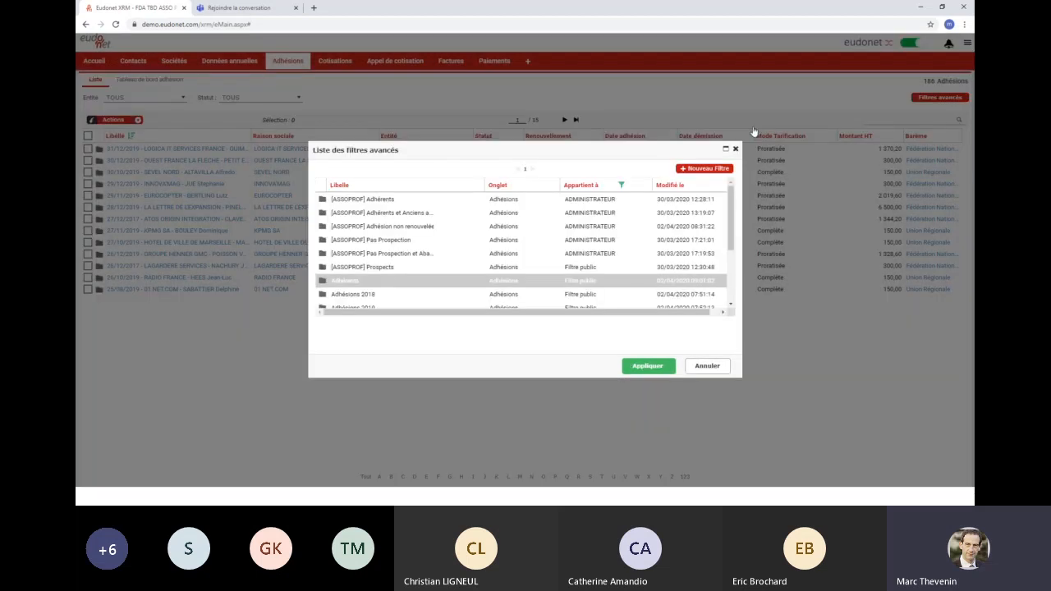
Examine the conditions of the "Adhésions année en cours" and "Nouvelle adhésions année en cours (MTH)" filters without changing them
scroll(448, 296, down, 1)
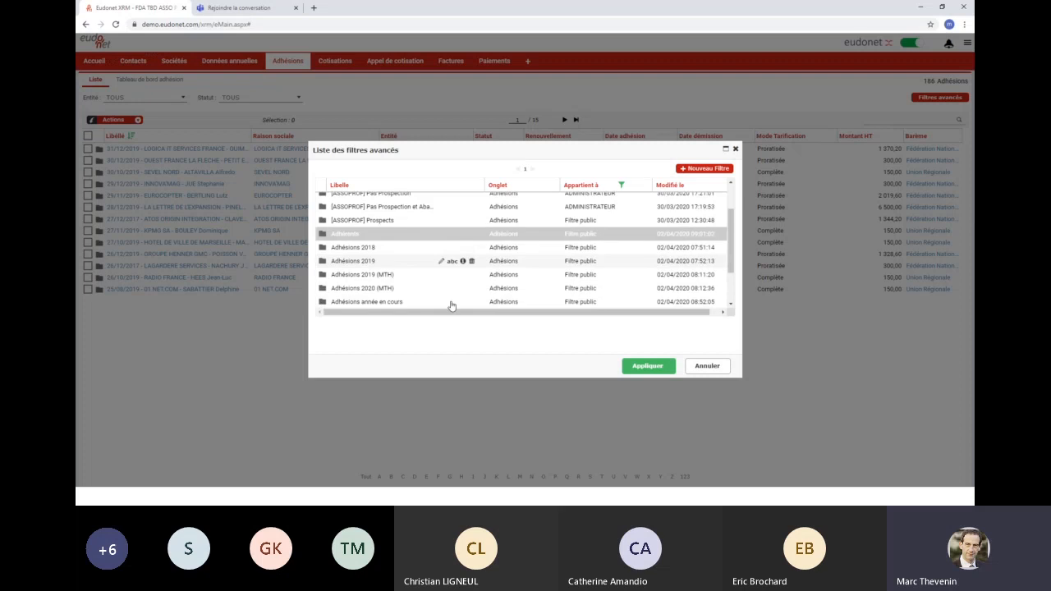
scroll(450, 304, down, 1)
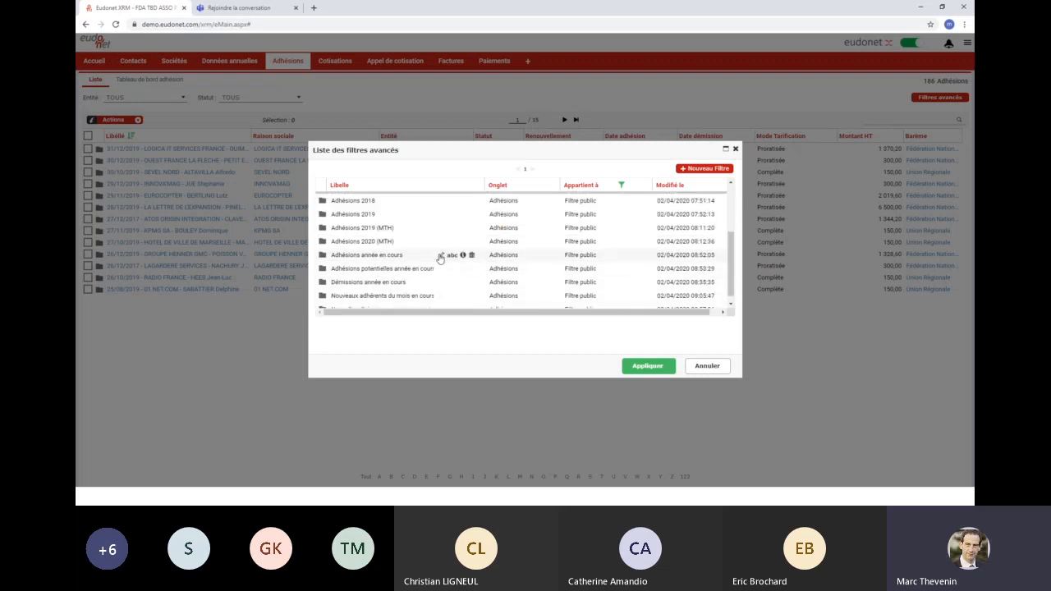
click(442, 256)
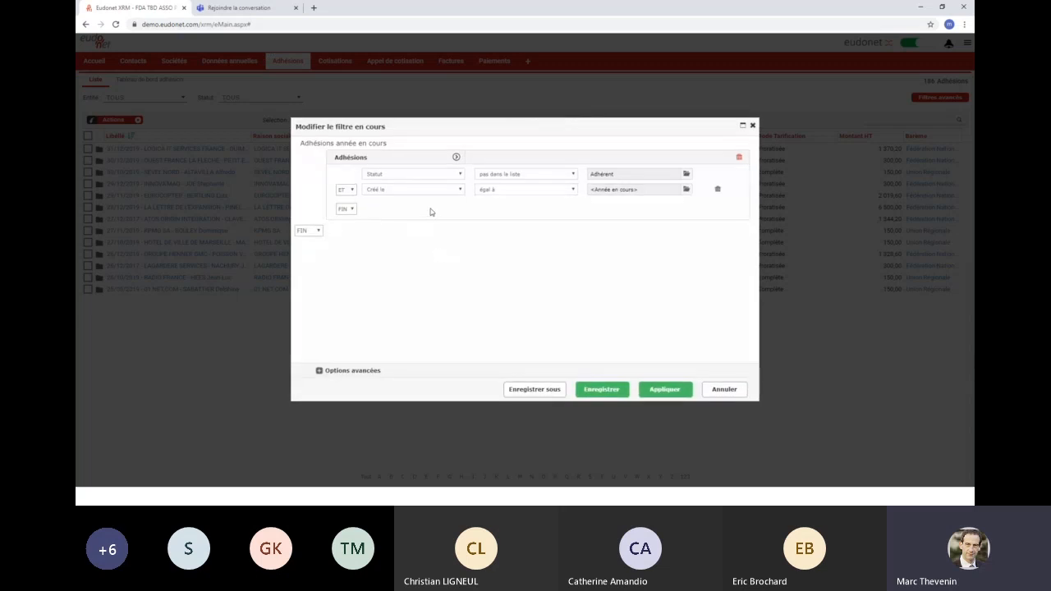
click(752, 126)
scroll(473, 289, down, 1)
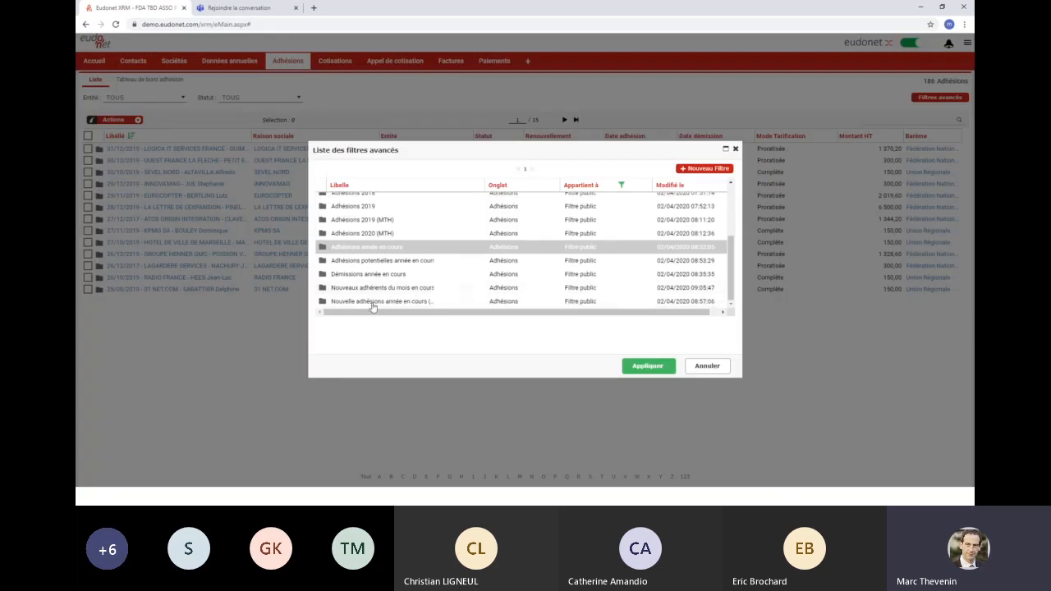
click(442, 302)
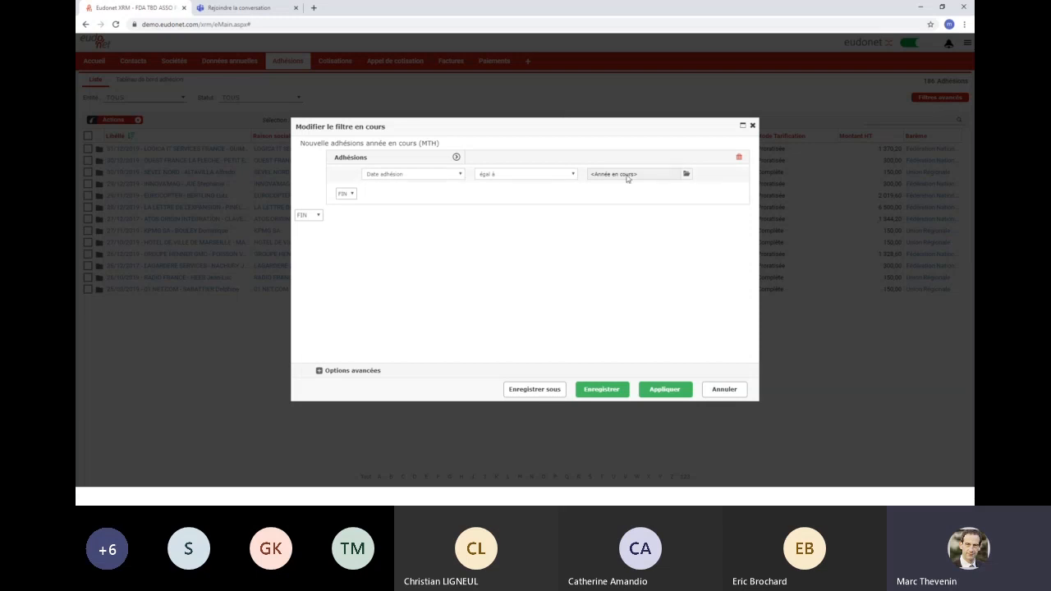
click(730, 390)
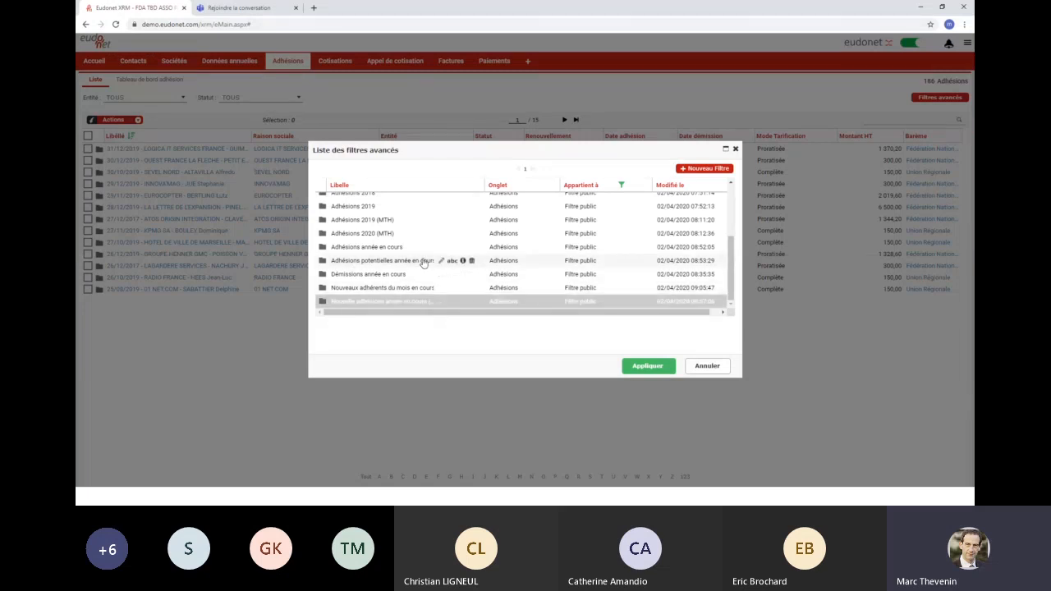
Examine the "[ASSOPROF] Pas Prospection et Abandon" and "Nouveaux adhérents du mois en cours" filters without changing them
scroll(423, 261, up, 5)
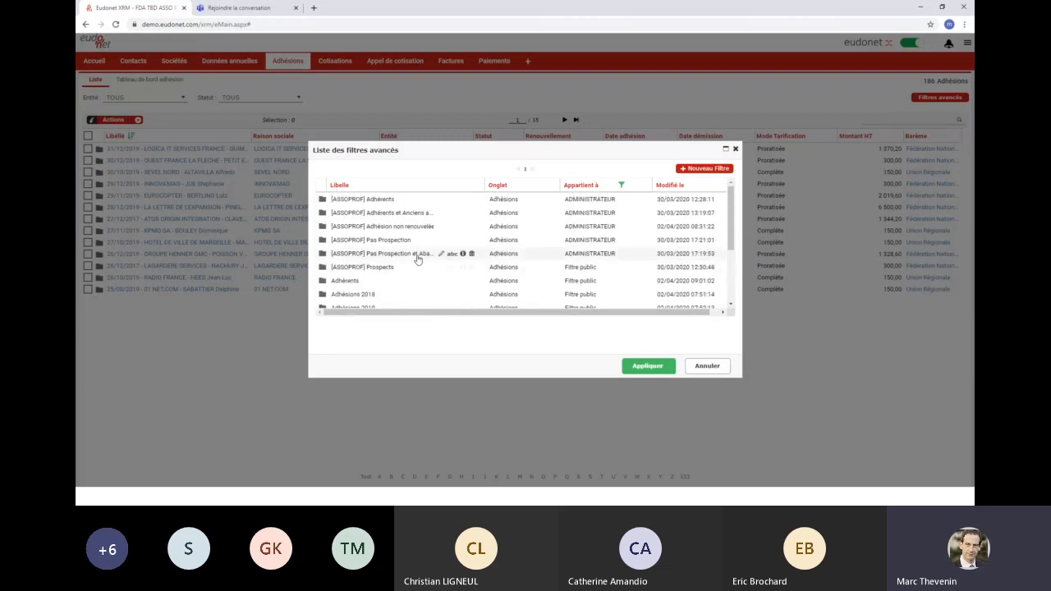
click(441, 253)
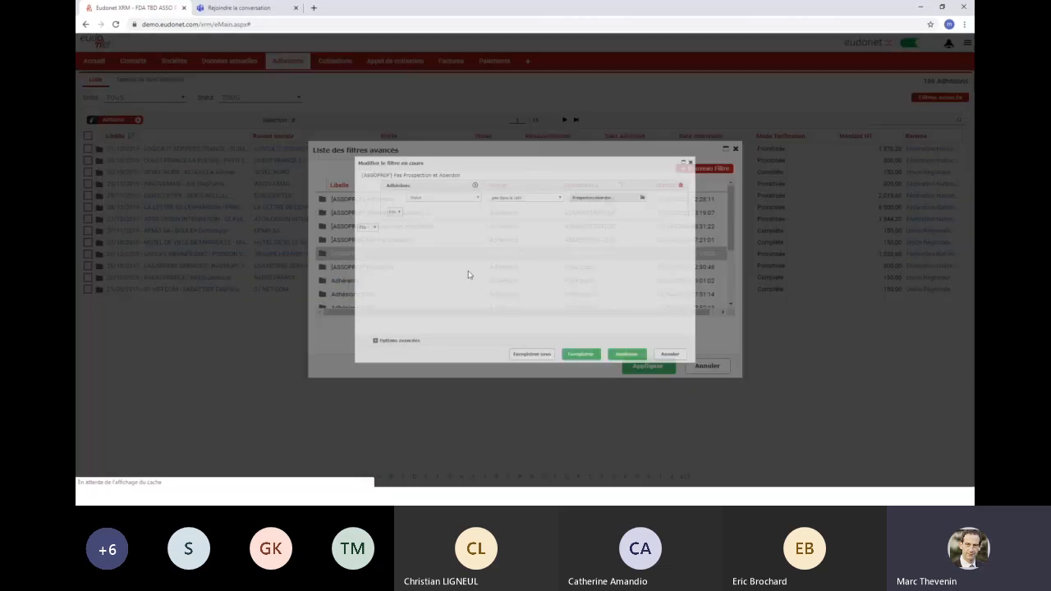
click(730, 388)
scroll(417, 256, down, 3)
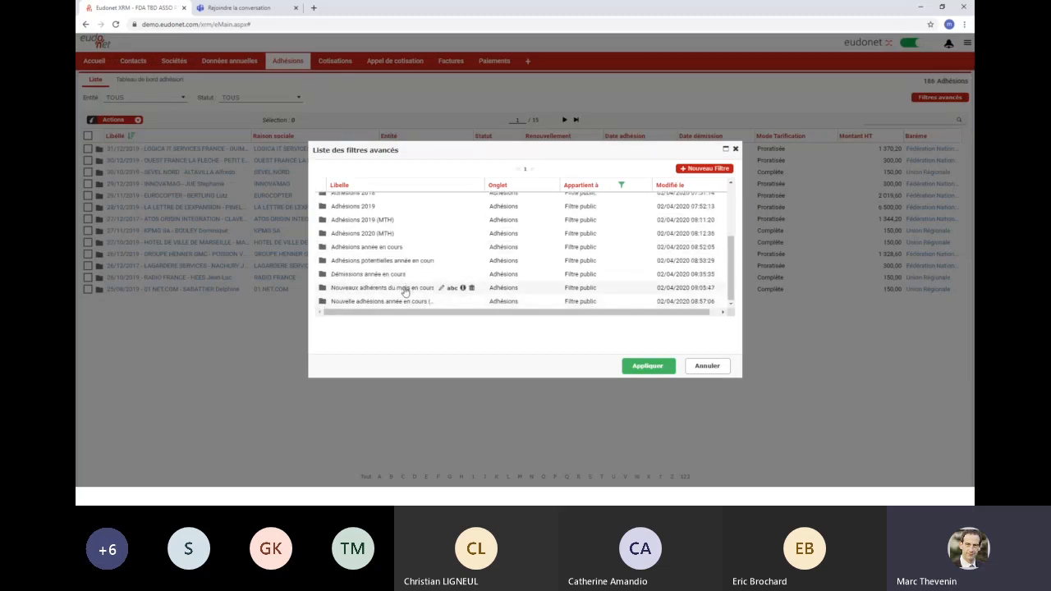
click(441, 288)
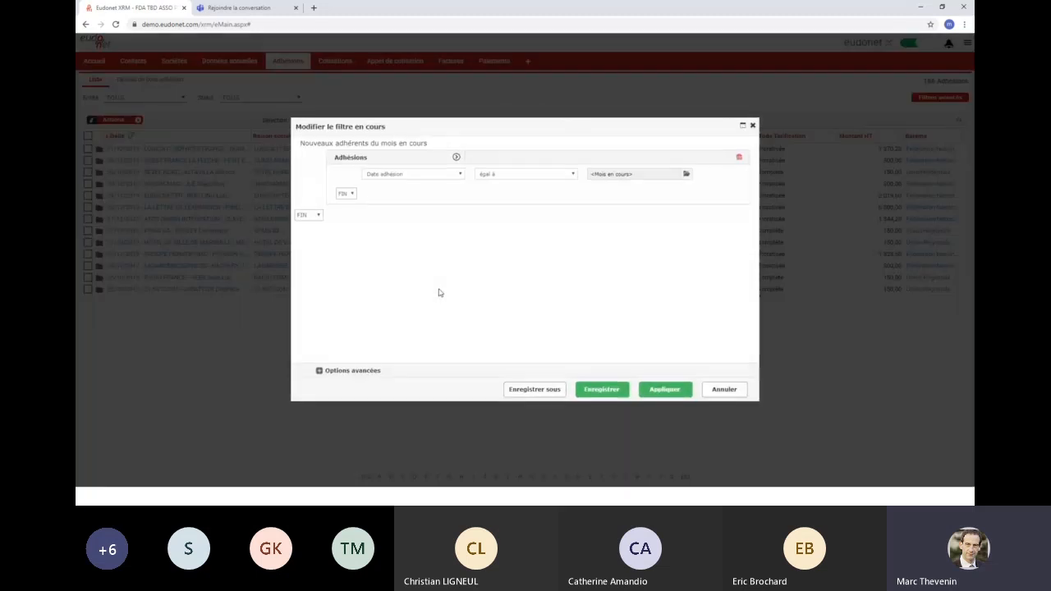
click(728, 390)
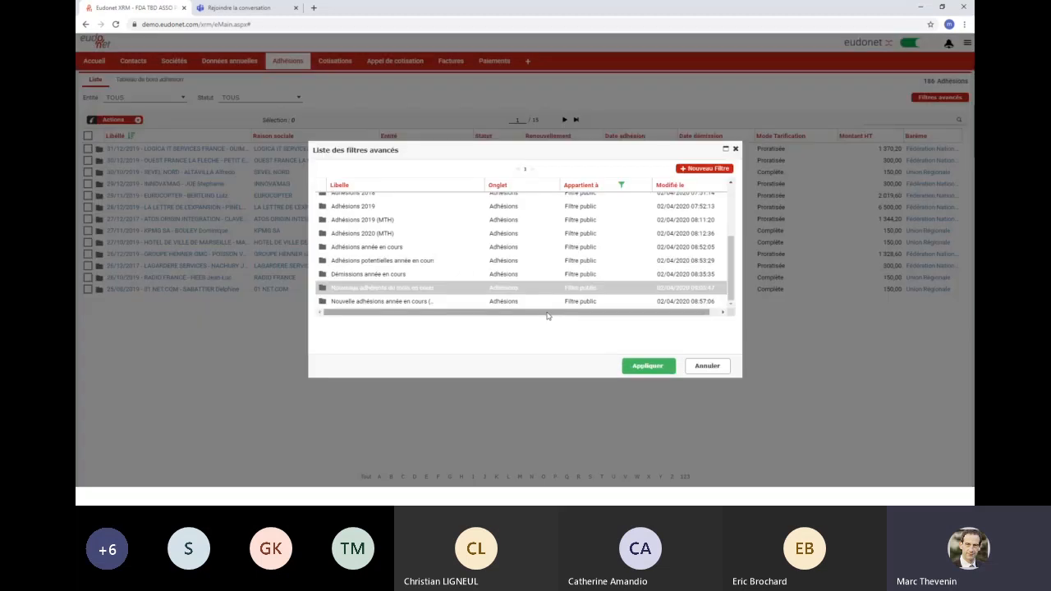
Examine the conditions of the "Démissions année en cours" filter, and close the list of advanced filters without applying any
click(441, 274)
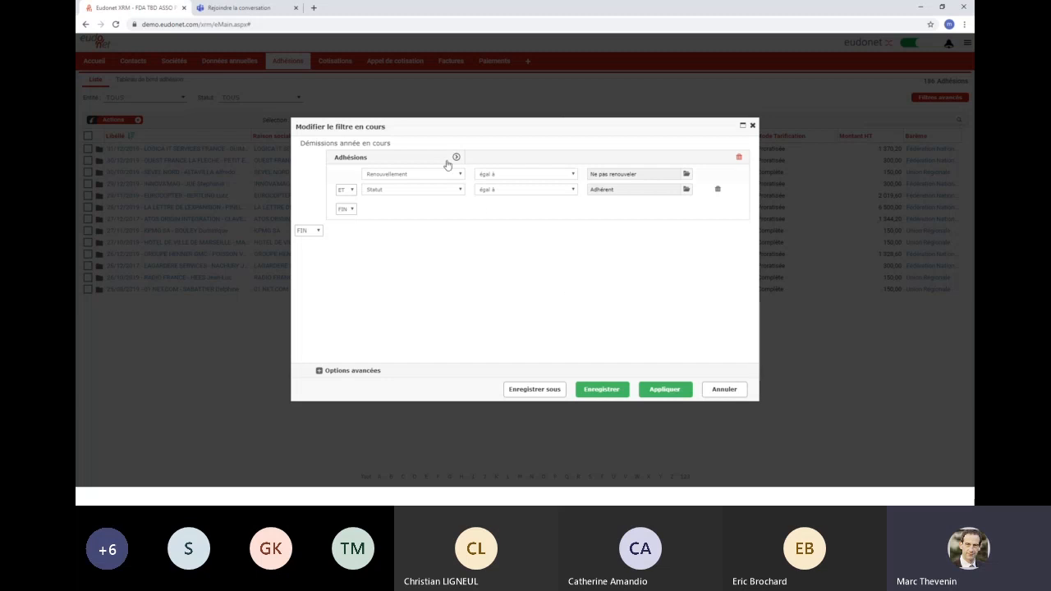
click(723, 392)
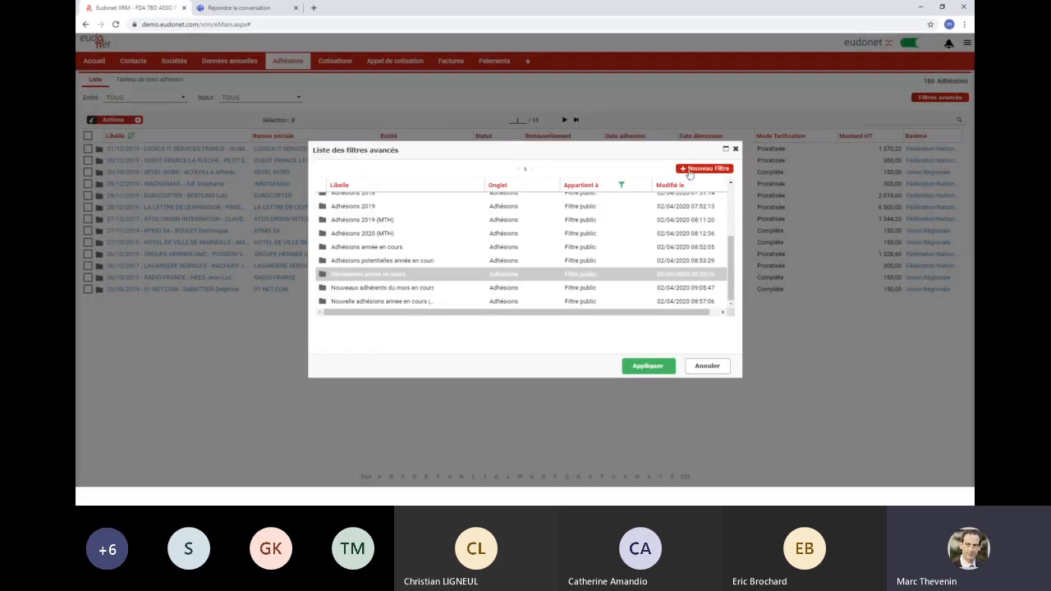
click(706, 369)
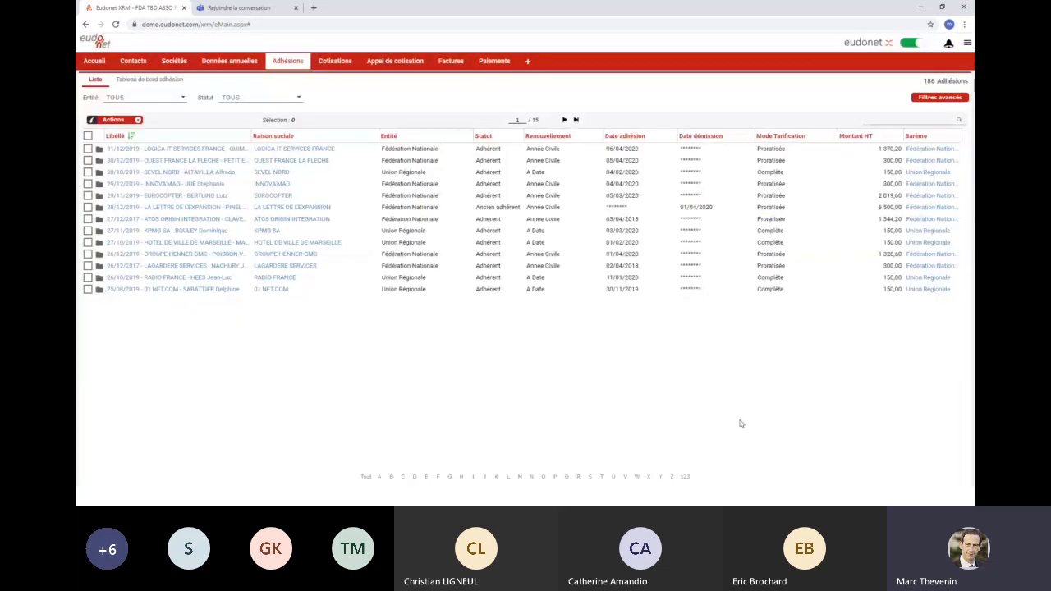
Create a new advanced filter on Adhésions whose first condition uses the Statut field with the operator "est dans la liste"
mouse_move(936, 100)
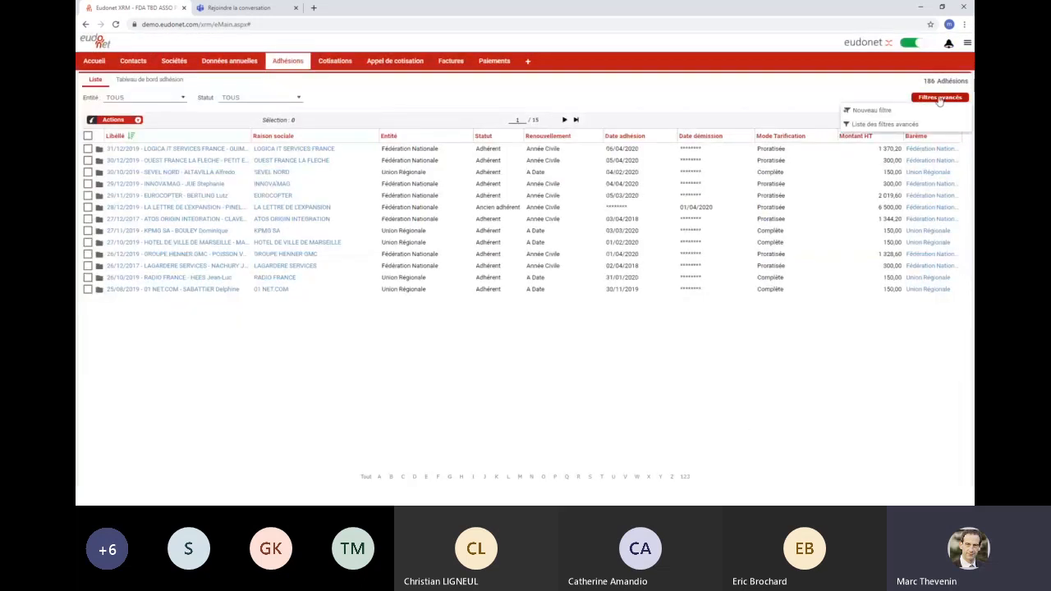
click(870, 110)
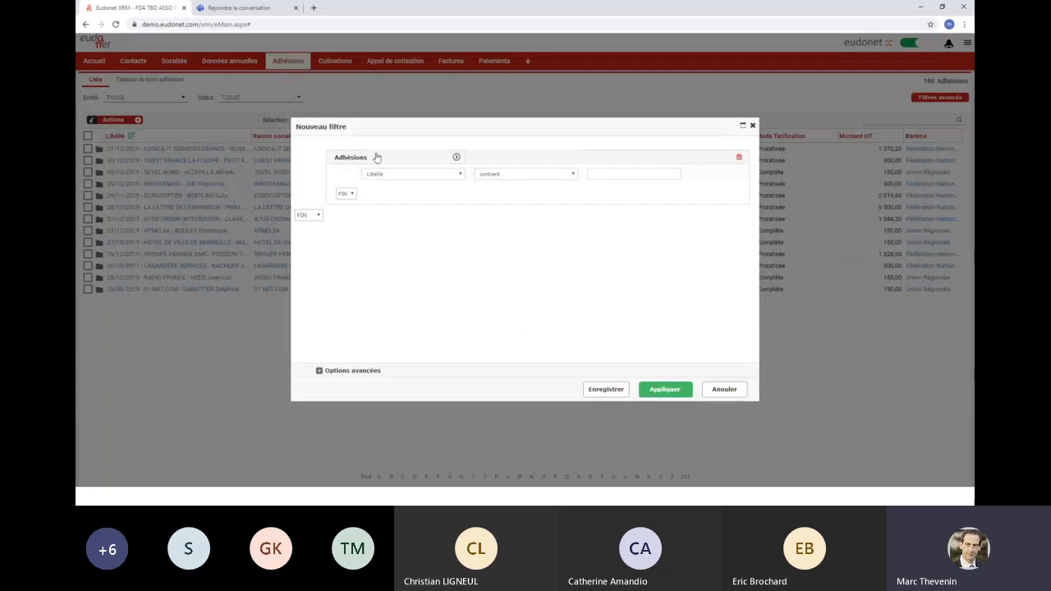
click(460, 178)
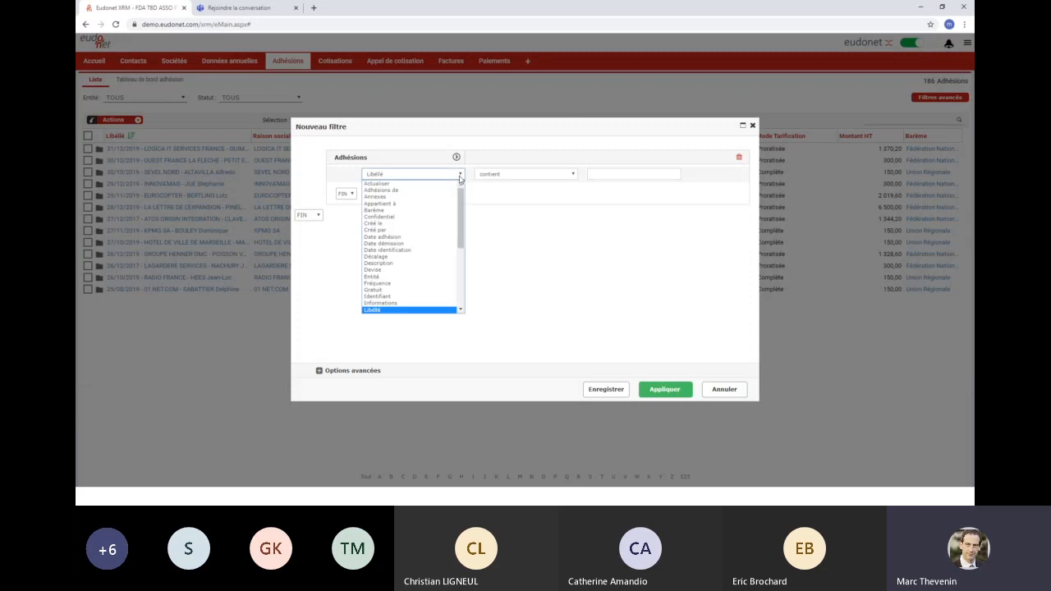
drag(460, 209, 460, 248)
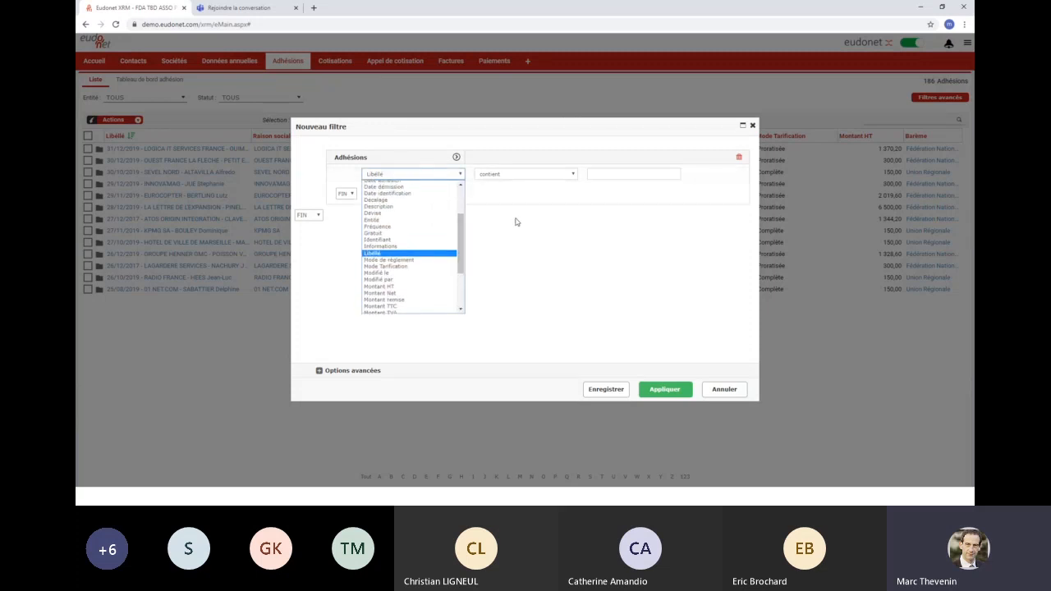
drag(460, 253, 463, 309)
click(394, 304)
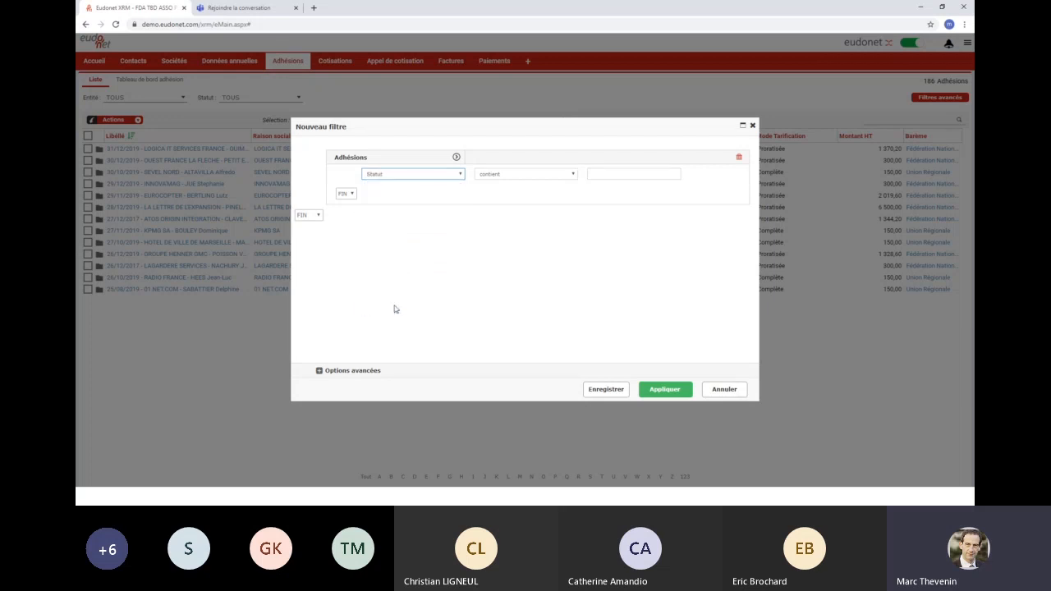
click(572, 177)
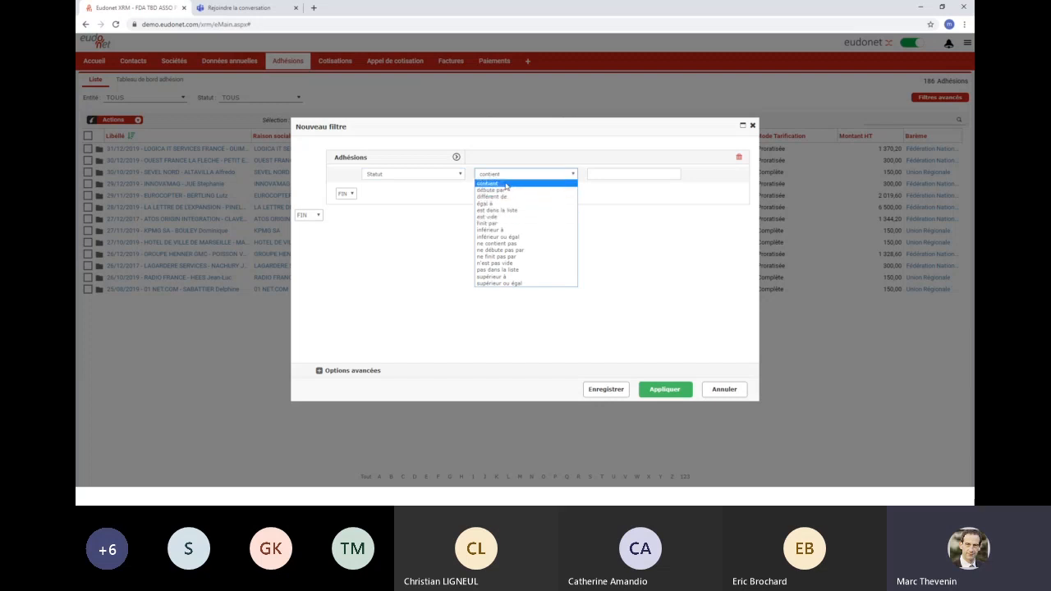
click(512, 211)
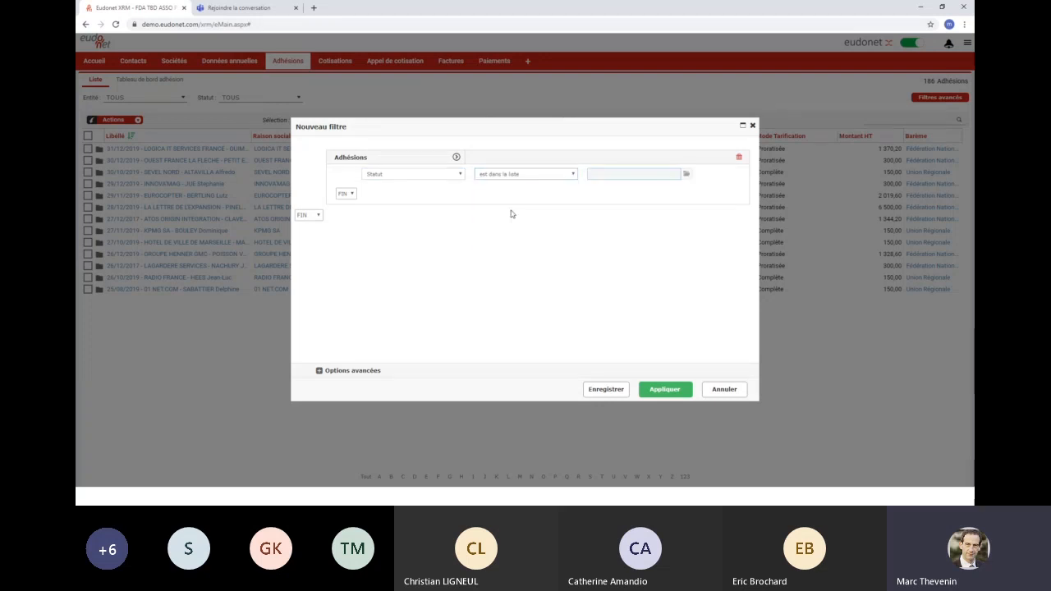
Choose Adhérent and Prospection from the catalogue as the values of the Statut condition
click(687, 177)
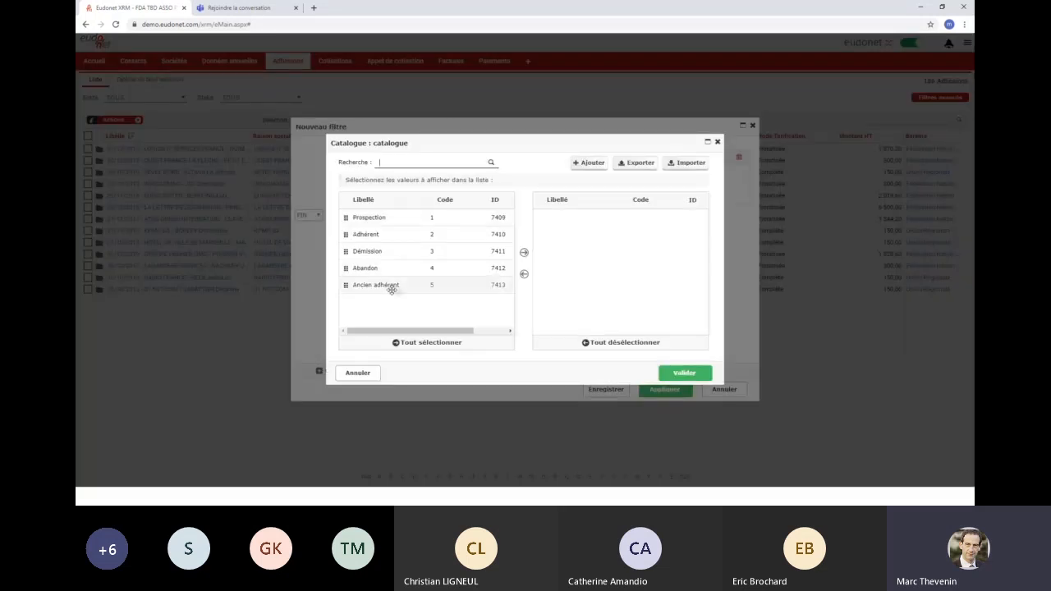
double_click(374, 234)
double_click(367, 217)
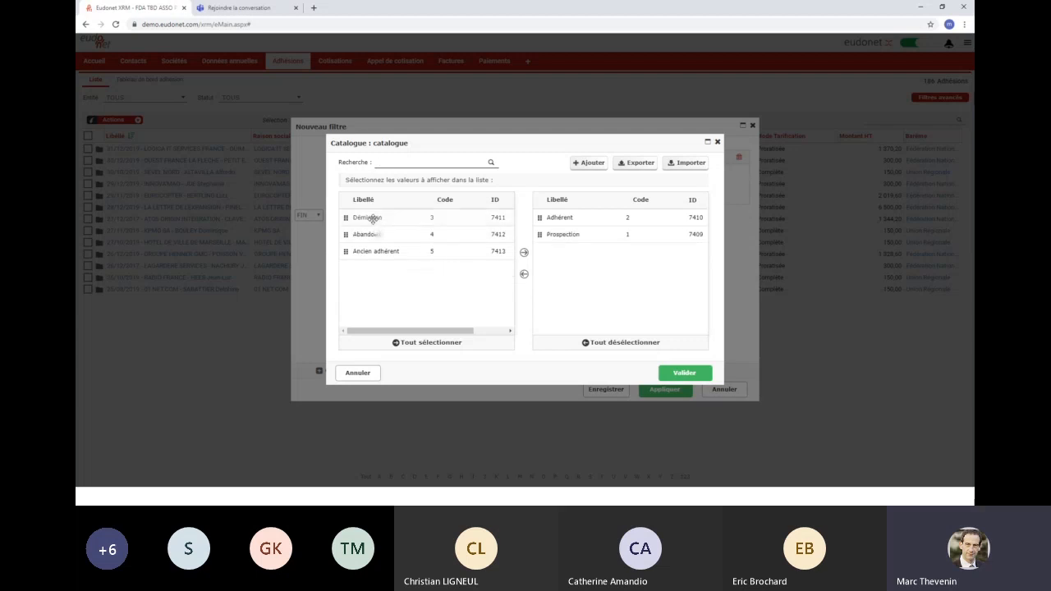
click(682, 373)
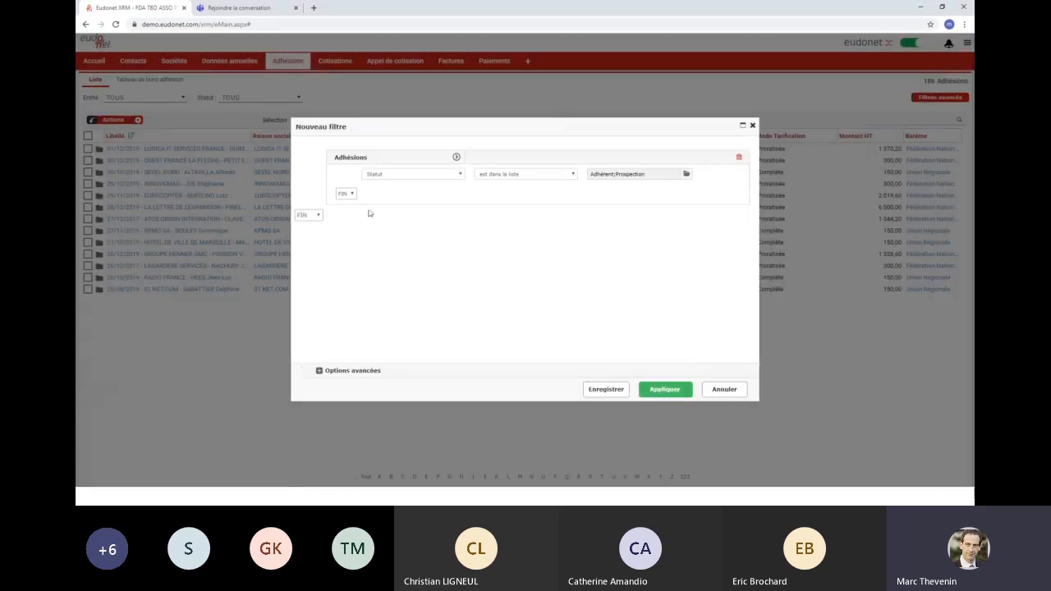
Add a second condition joined with ET that requires Entité "égal à" Fédération Nationale
click(349, 194)
click(350, 203)
click(459, 190)
mouse_move(461, 220)
mouse_down()
mouse_move(461, 267)
mouse_move(461, 233)
mouse_up()
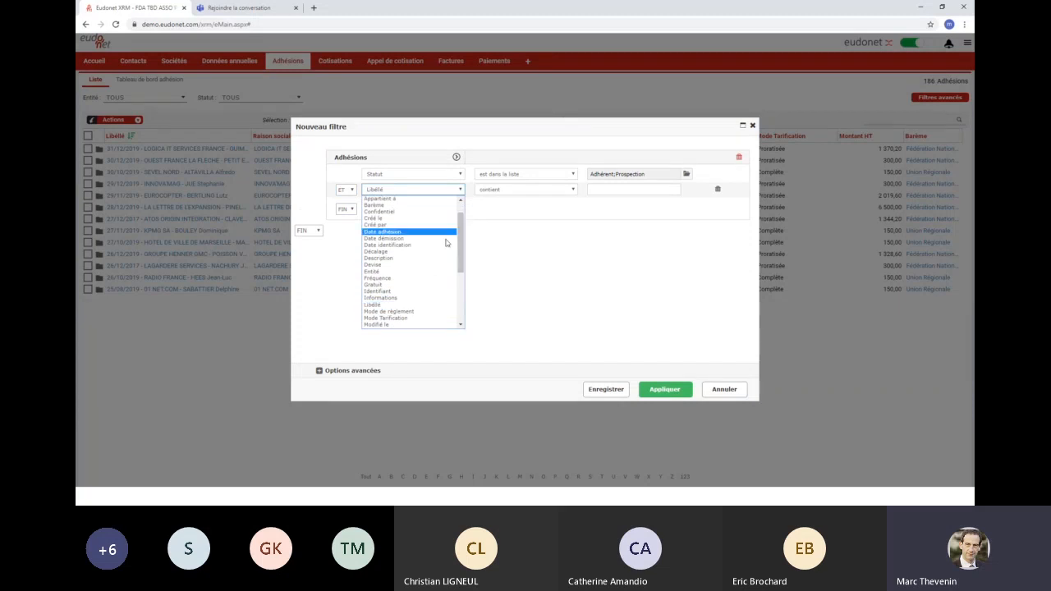
click(380, 271)
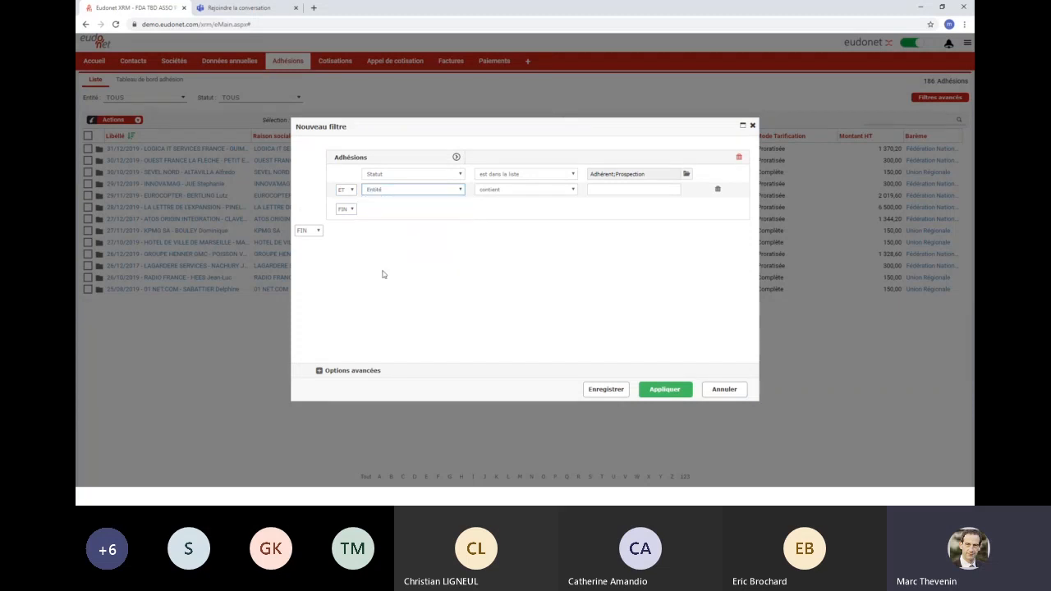
click(575, 192)
click(499, 222)
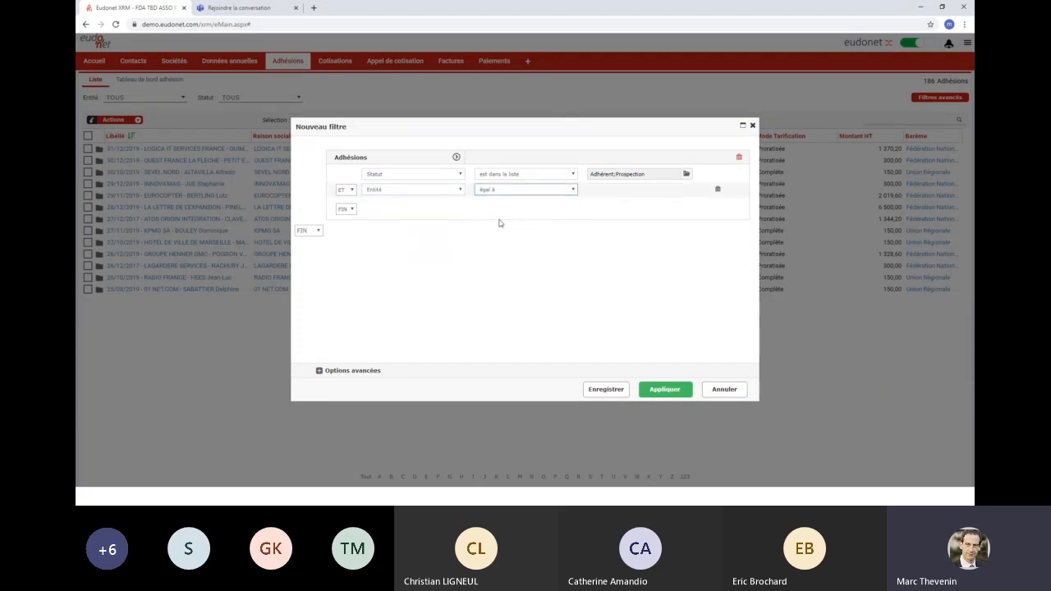
click(684, 190)
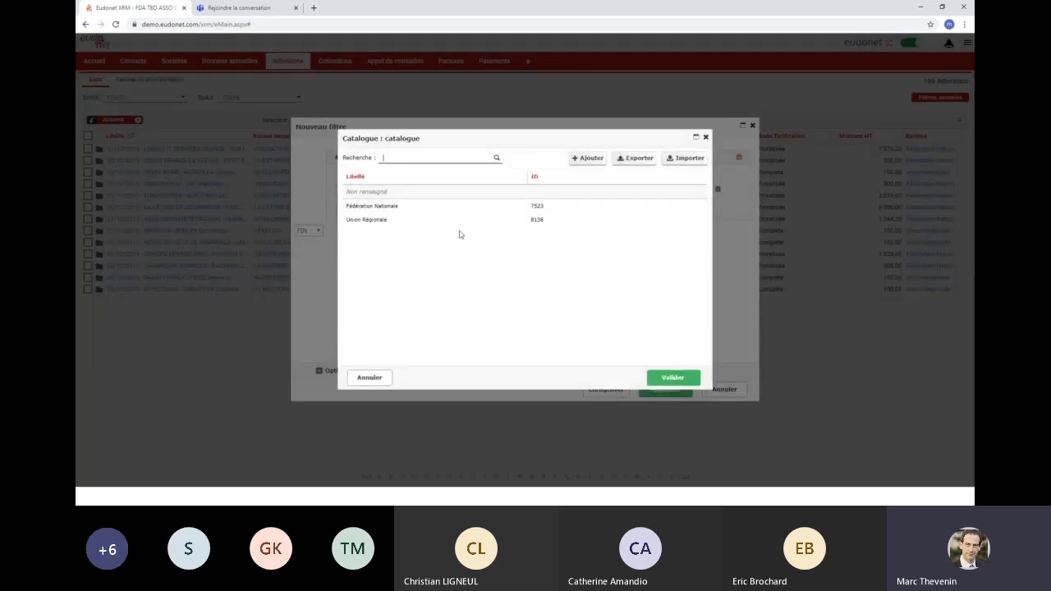
double_click(370, 206)
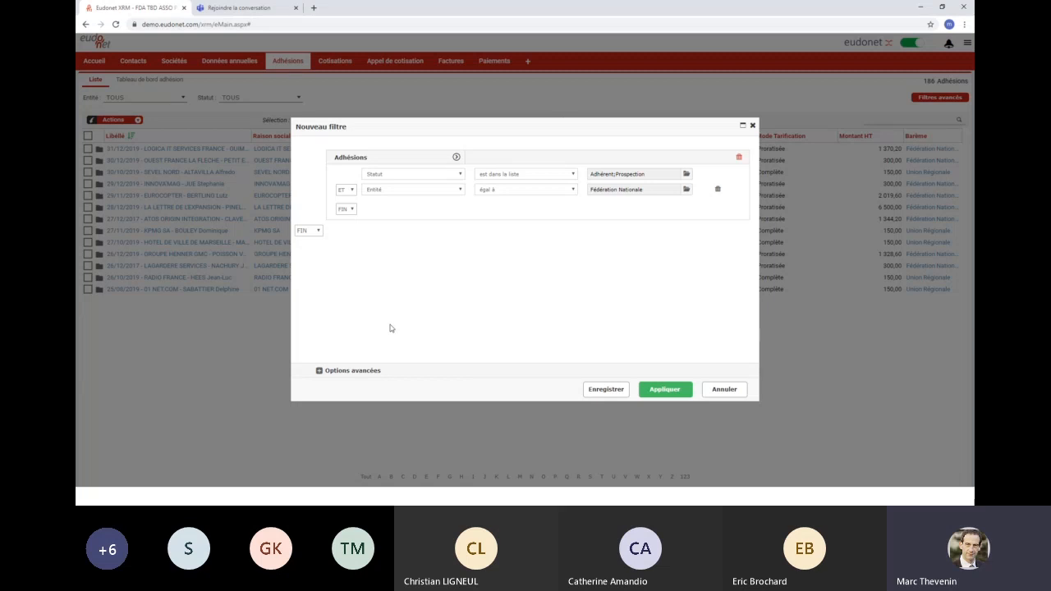
Add a second block to the filter joined with ET, and base it on the Sociétés file
click(318, 233)
click(312, 240)
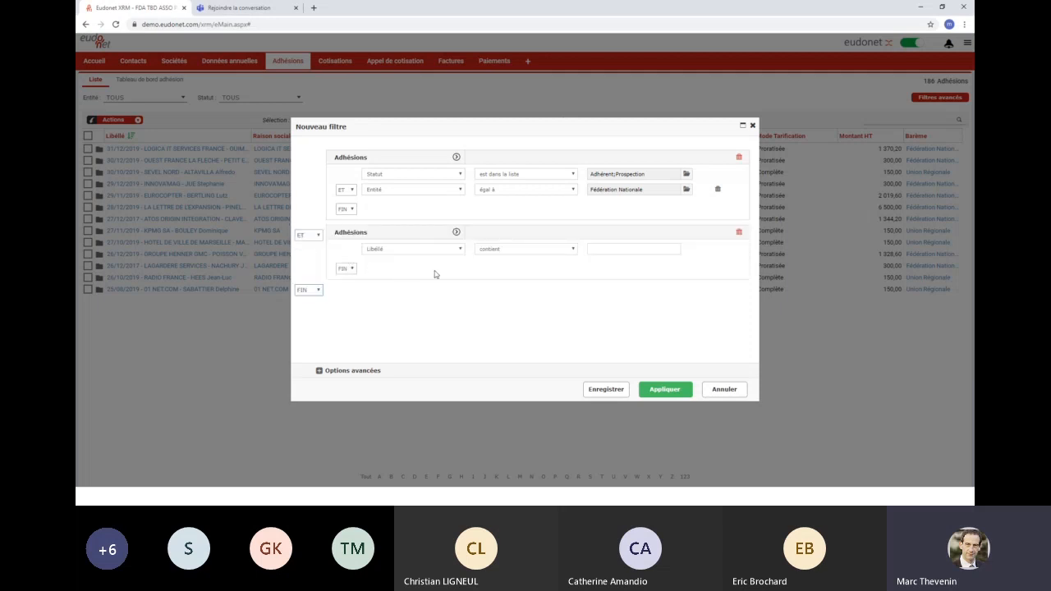
click(456, 233)
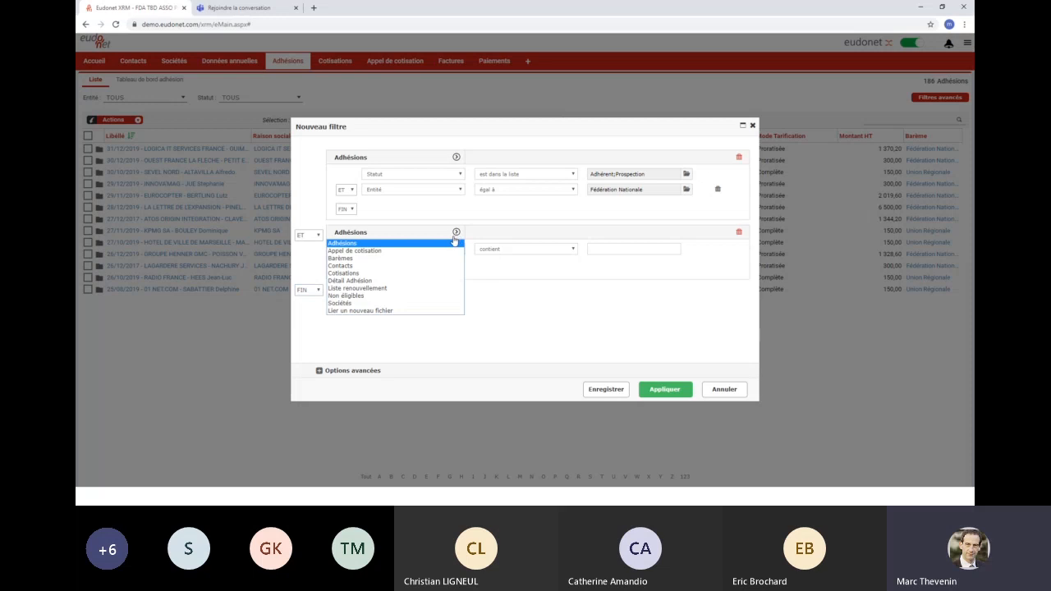
click(351, 303)
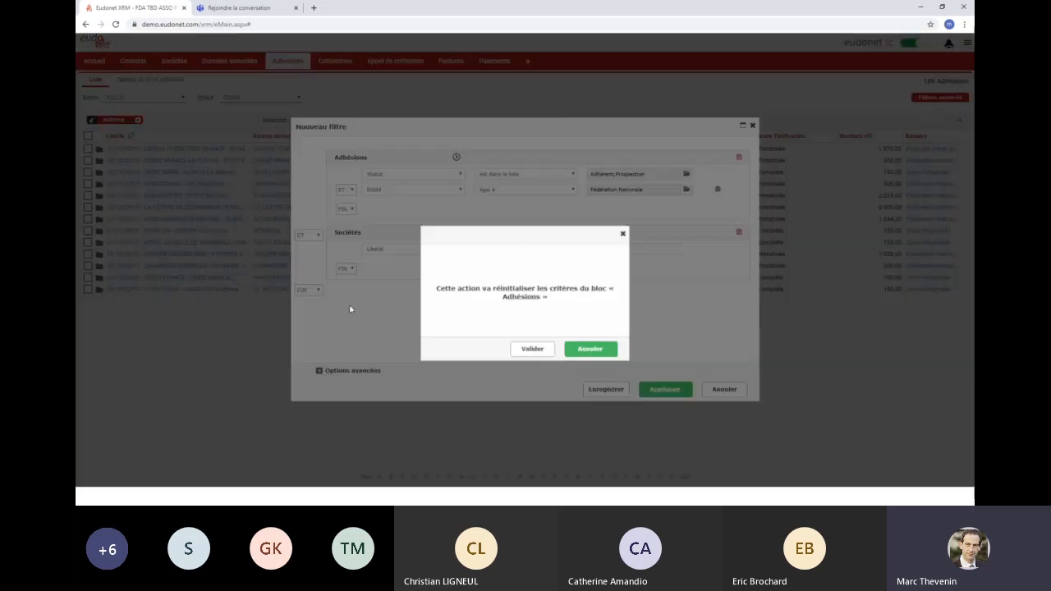
click(532, 352)
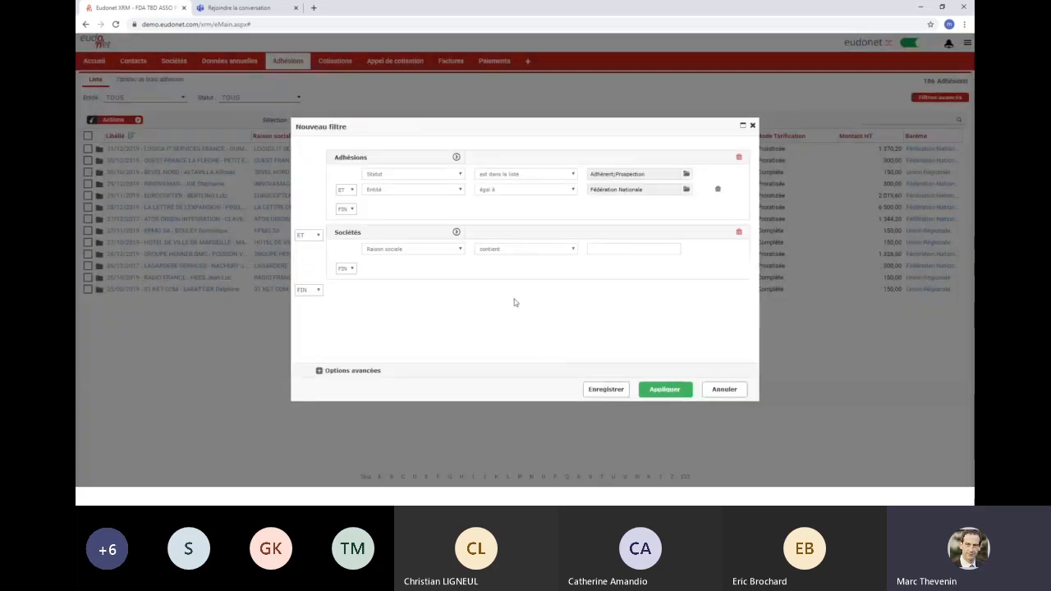
click(460, 250)
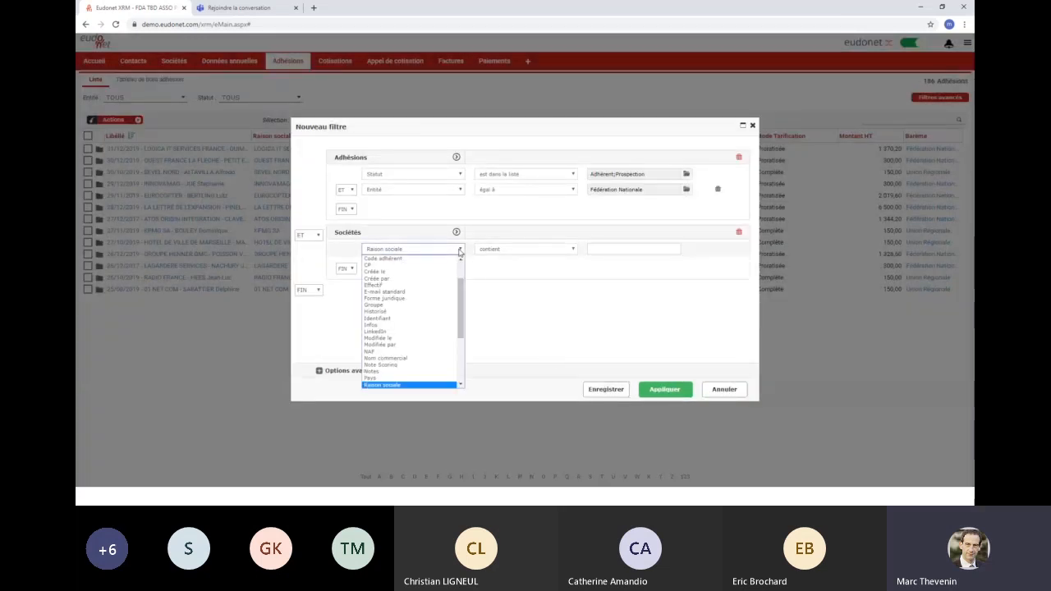
mouse_move(463, 298)
mouse_down()
mouse_move(464, 322)
mouse_move(469, 279)
mouse_up()
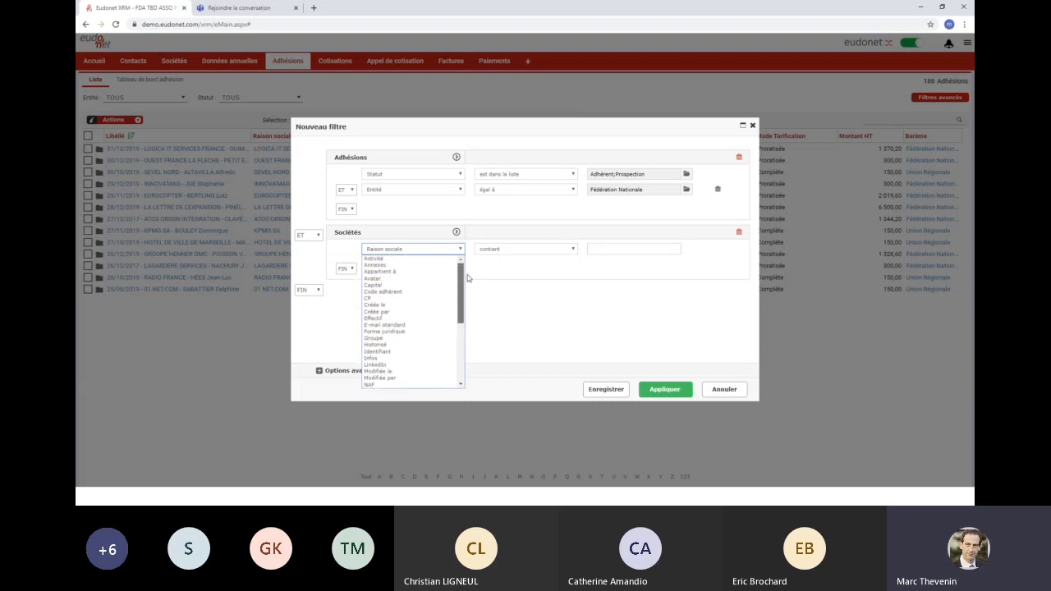
click(394, 258)
click(571, 253)
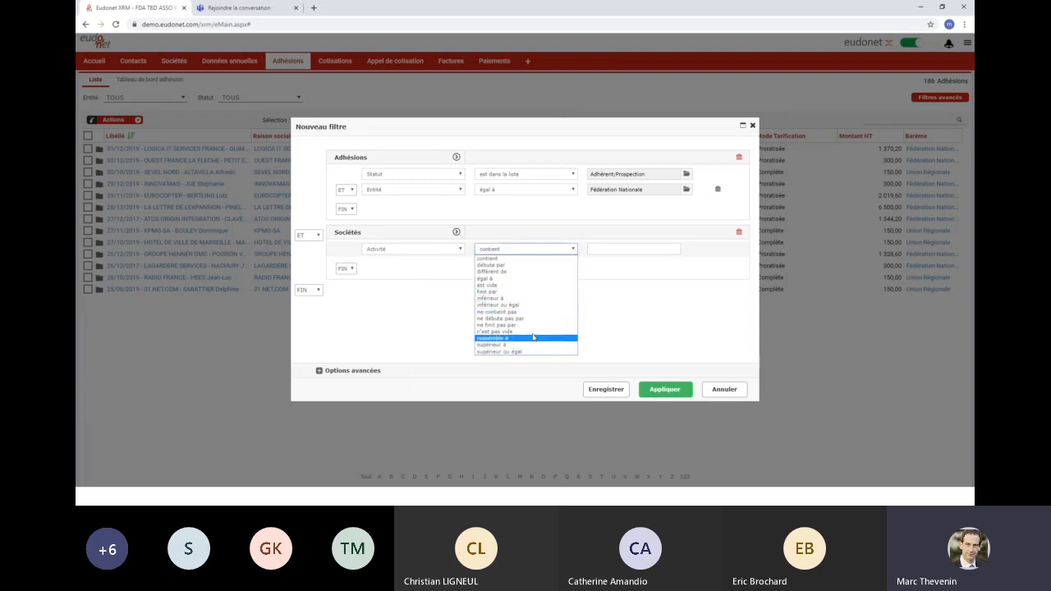
click(513, 278)
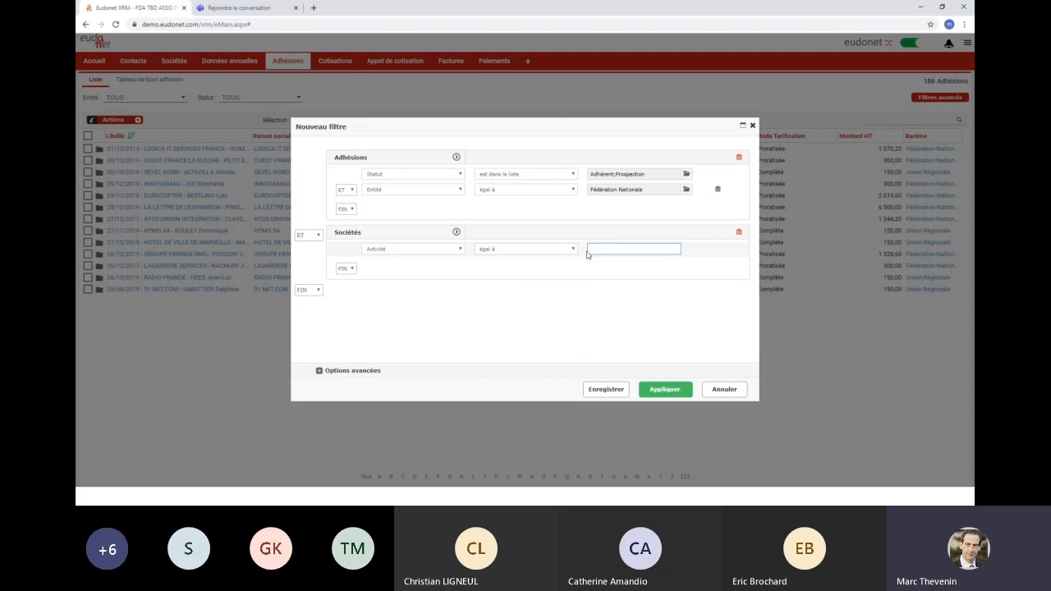
Make the Sociétés condition use the NAF field with the operator "est dans la liste"
click(460, 249)
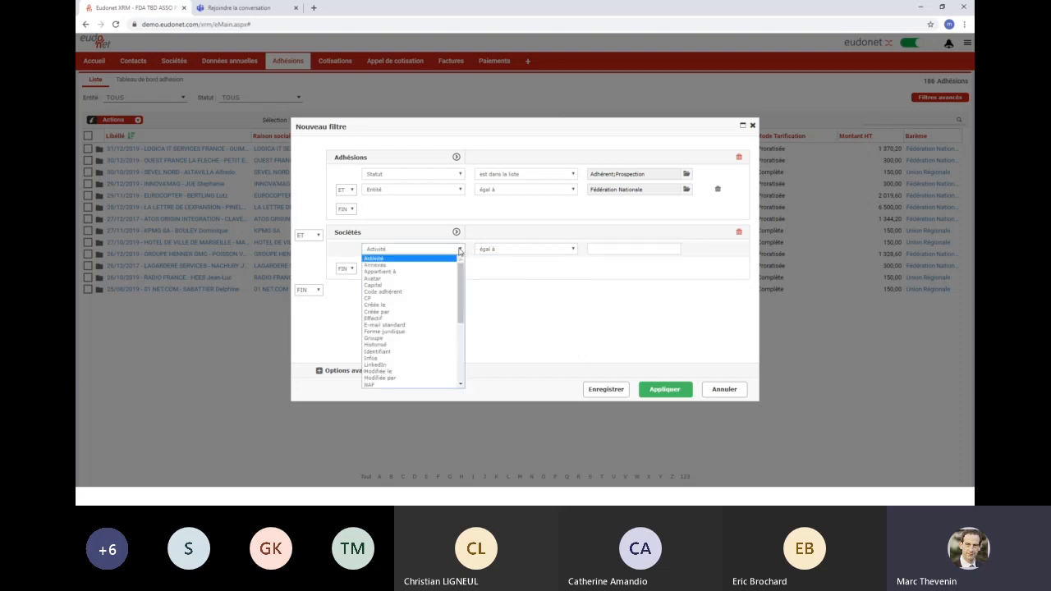
drag(460, 280, 457, 307)
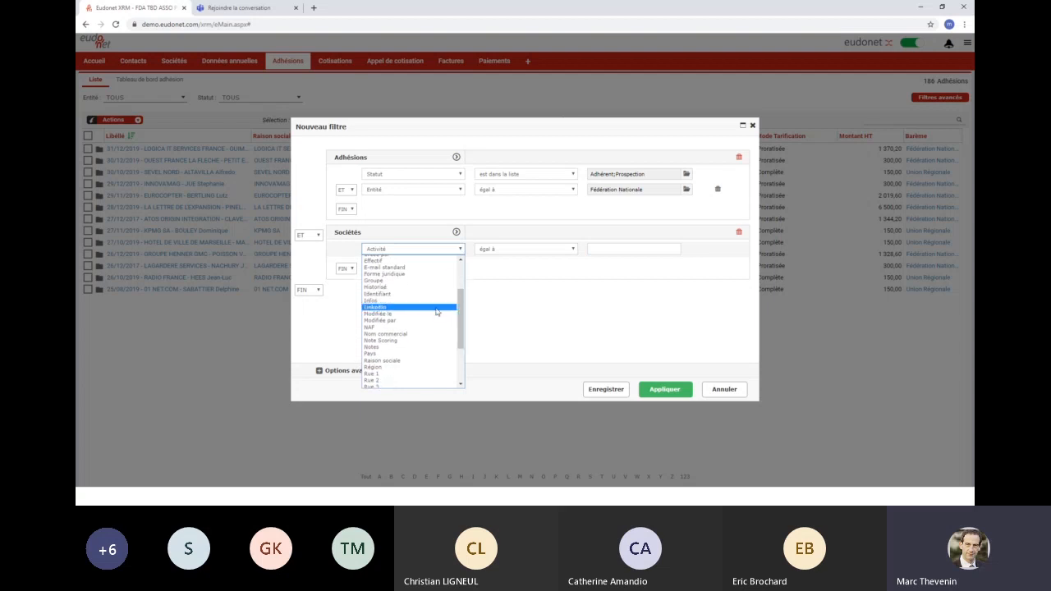
click(419, 328)
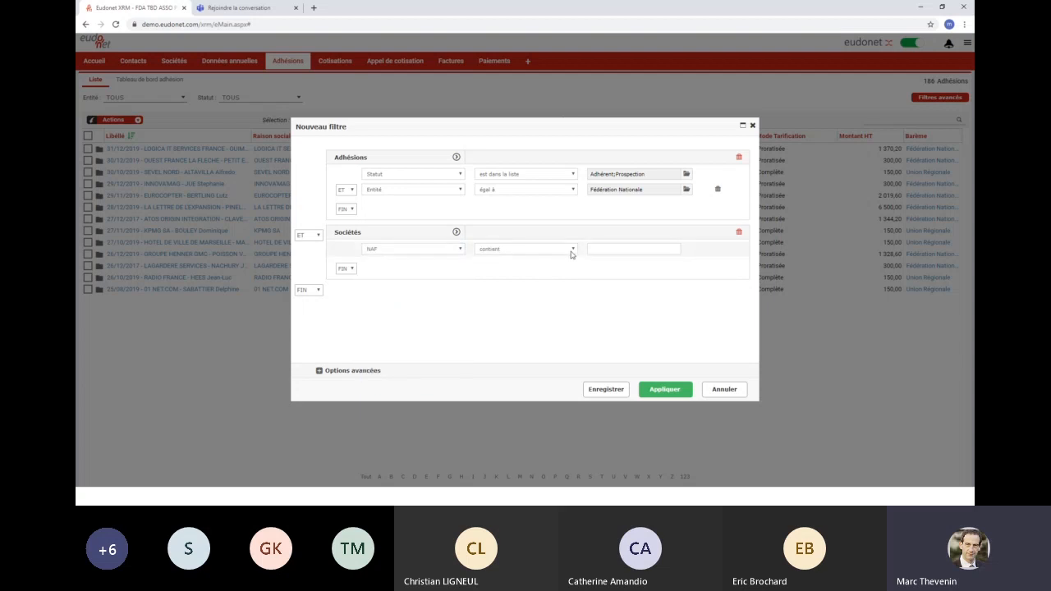
click(572, 250)
click(533, 286)
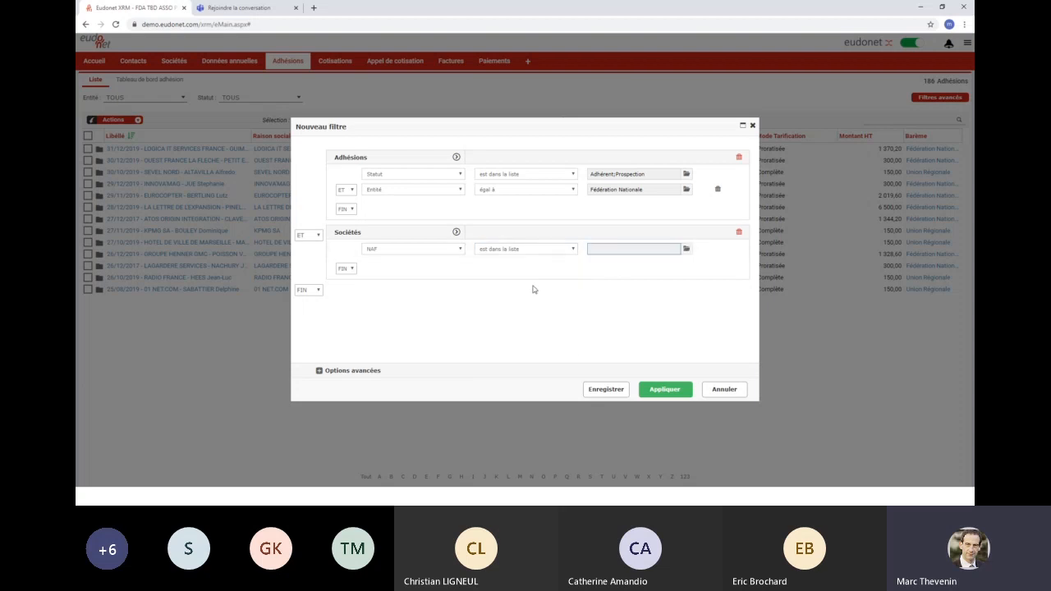
Select 8891A - Accueil de jeunes enfants and 8899B - Action sociale sans hébergement n.c.a. from the catalogue of NAF values
click(685, 249)
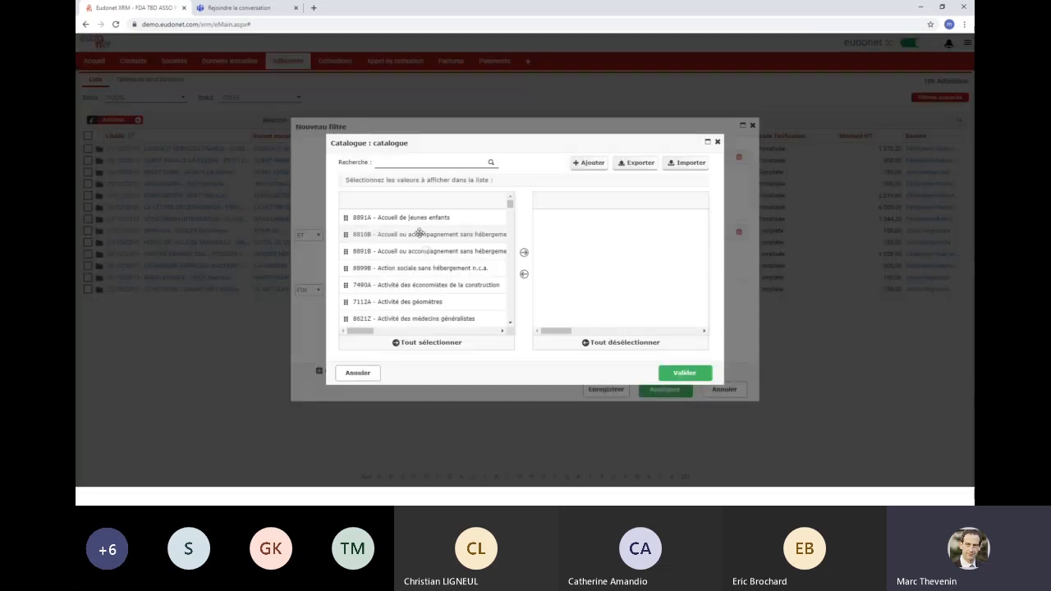
double_click(411, 217)
double_click(414, 251)
Search the catalogue for 80, add 8010Z - Activités de sécurité privée and 8030Z - Activités d'enquête, and validate the NAF values
click(415, 162)
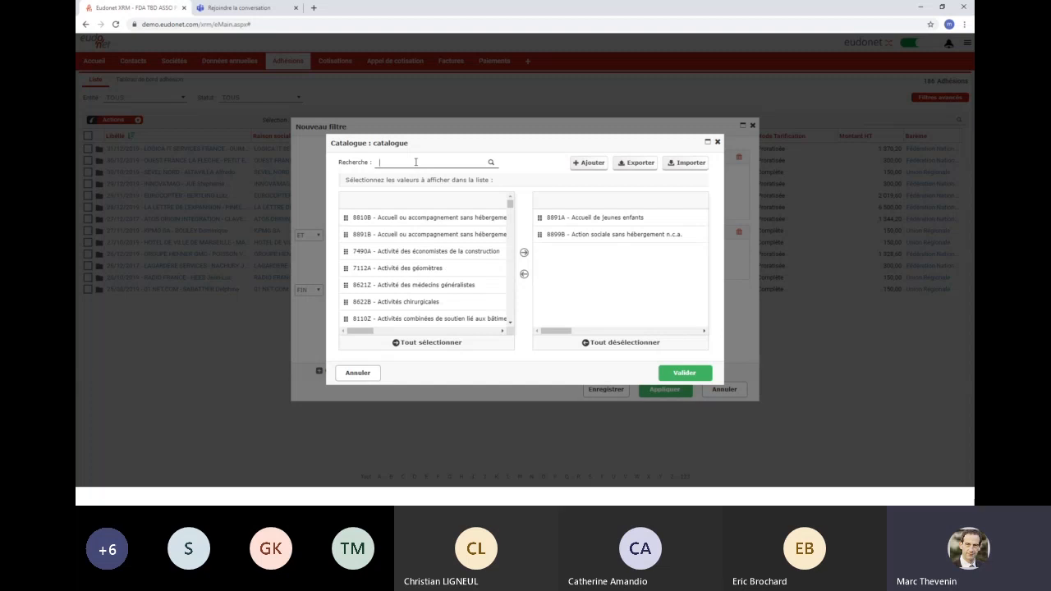
text(80)
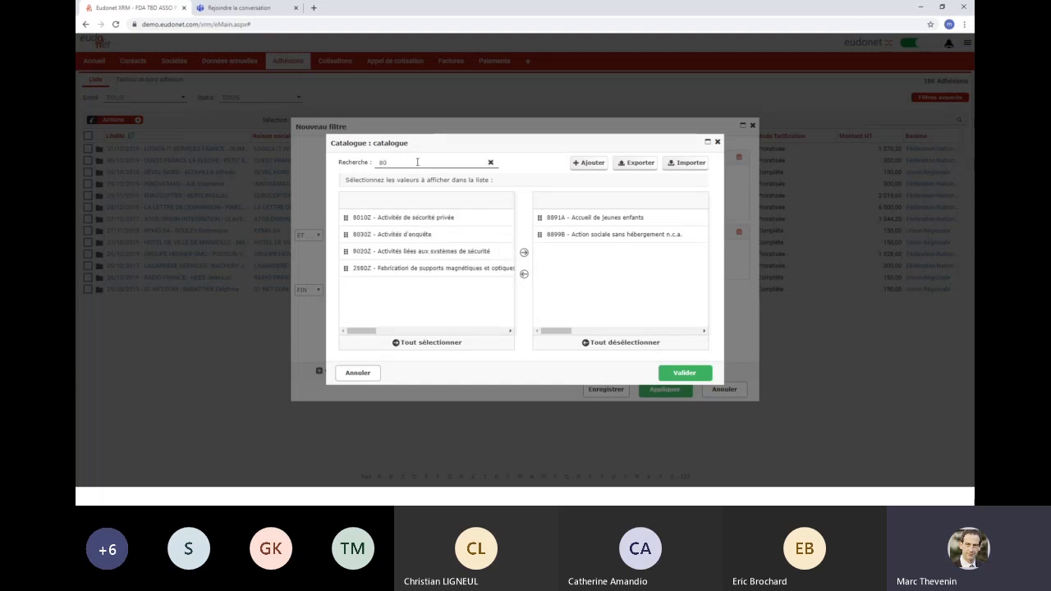
double_click(421, 217)
double_click(419, 218)
click(699, 380)
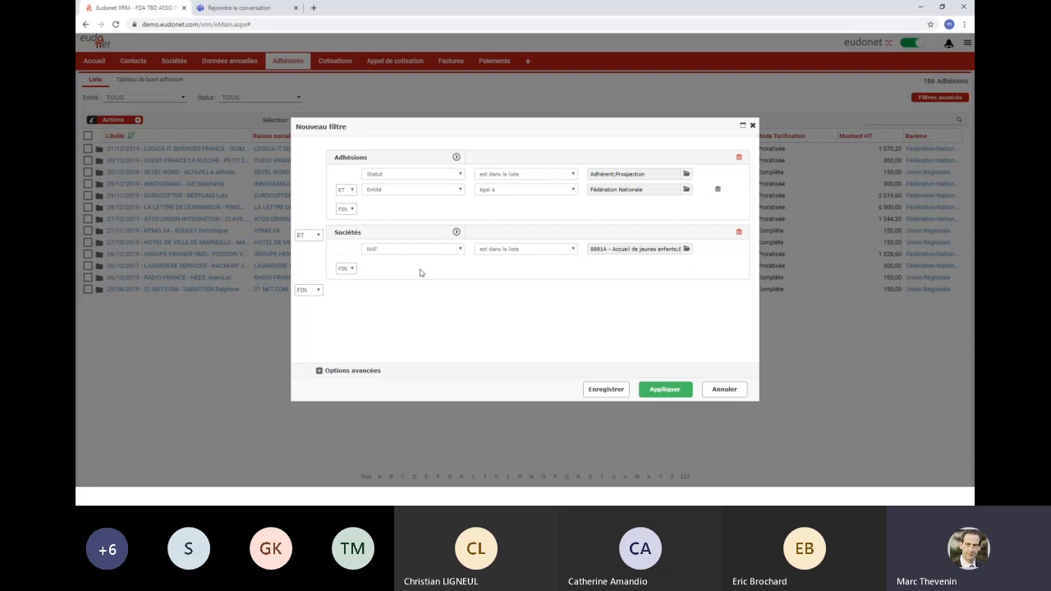
Add a third block on Adhésions joined with SAUF, whose condition uses Date adhésion with the operator "égal à"
click(320, 292)
click(308, 318)
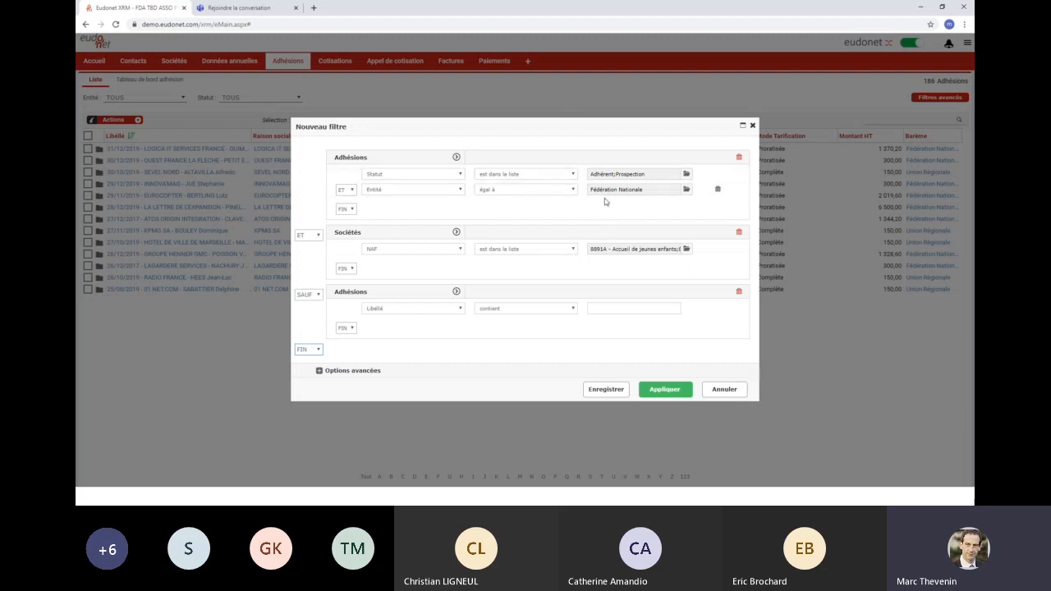
click(460, 308)
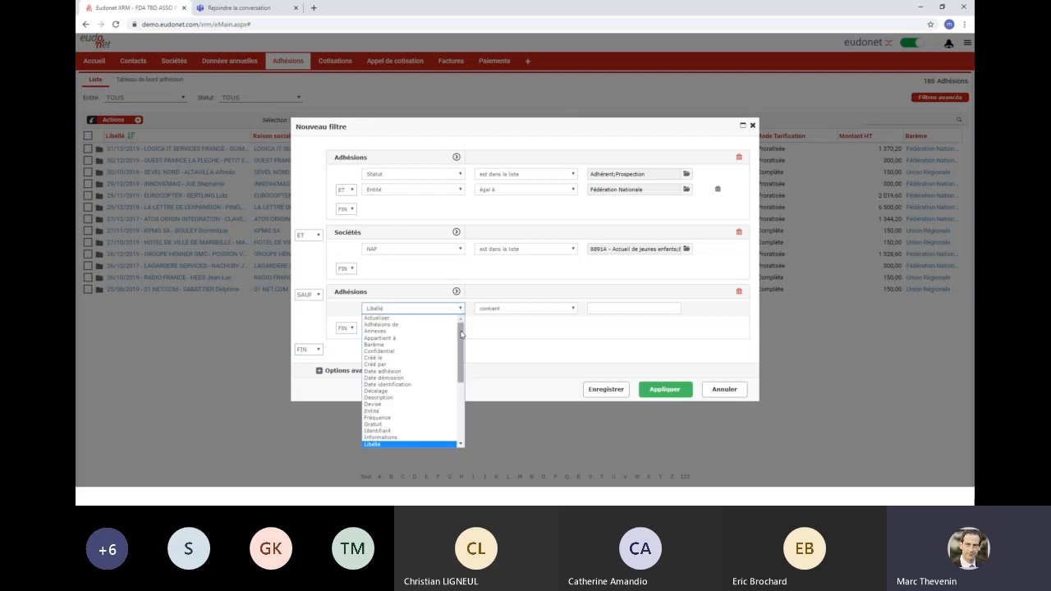
mouse_move(461, 331)
mouse_down()
mouse_move(461, 357)
mouse_move(462, 340)
mouse_up()
click(383, 356)
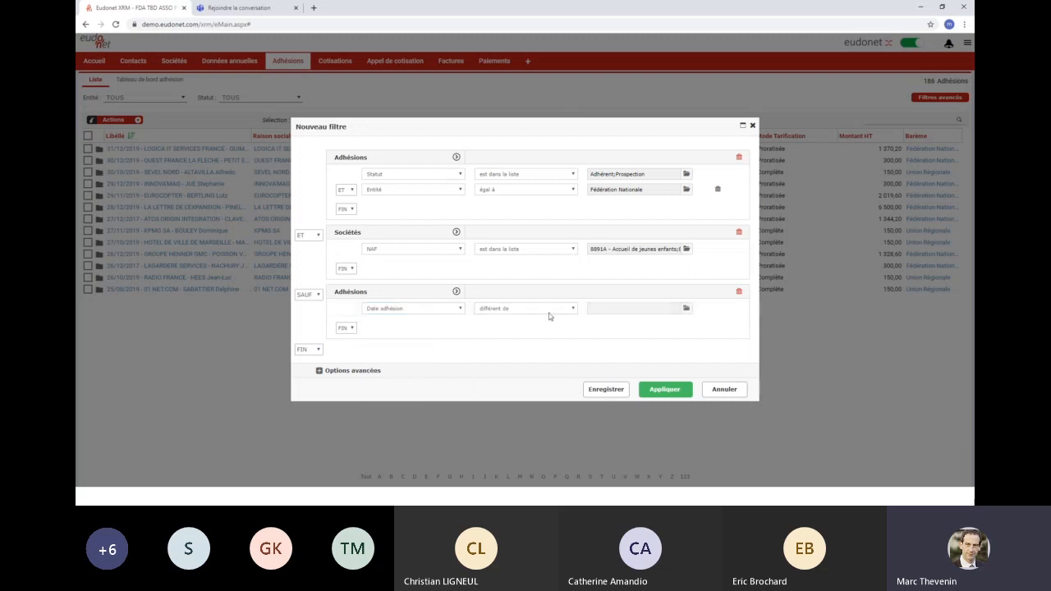
click(572, 309)
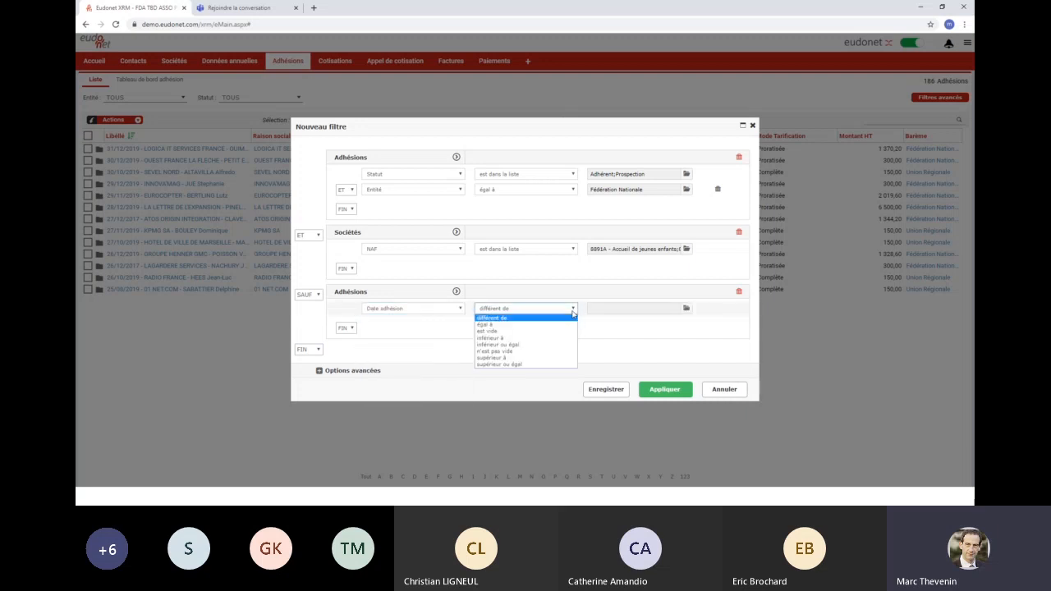
click(521, 318)
Set the Date adhésion value to Année en cours shifted by -1 year
click(686, 308)
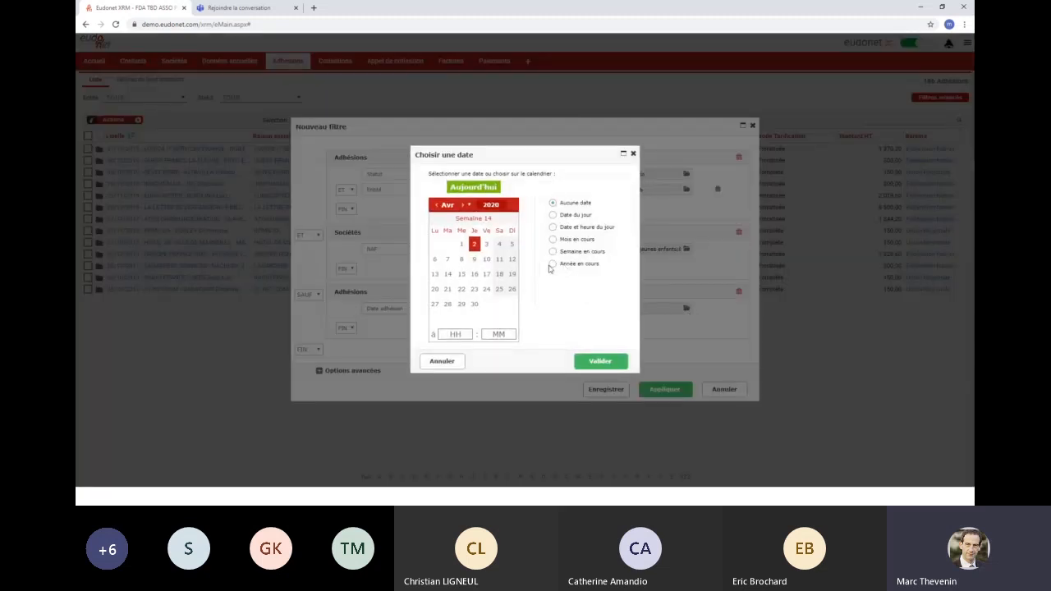
click(553, 264)
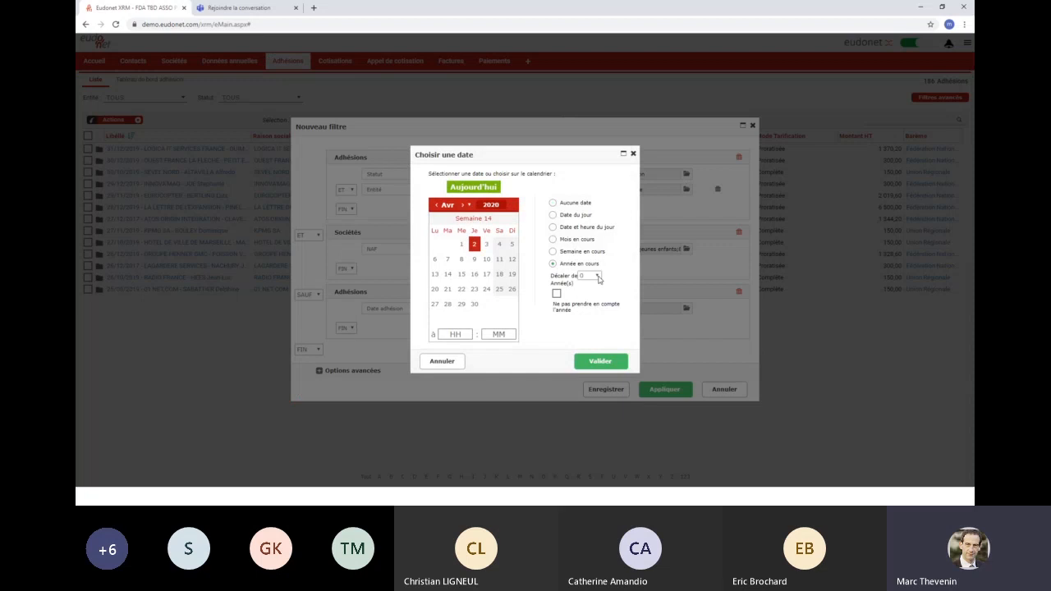
click(596, 277)
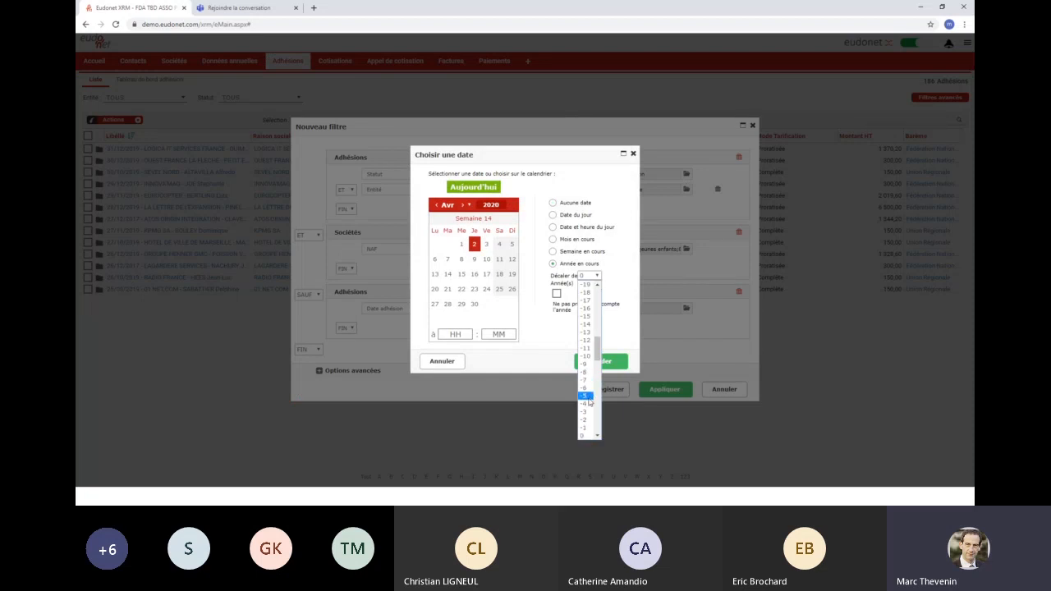
click(589, 428)
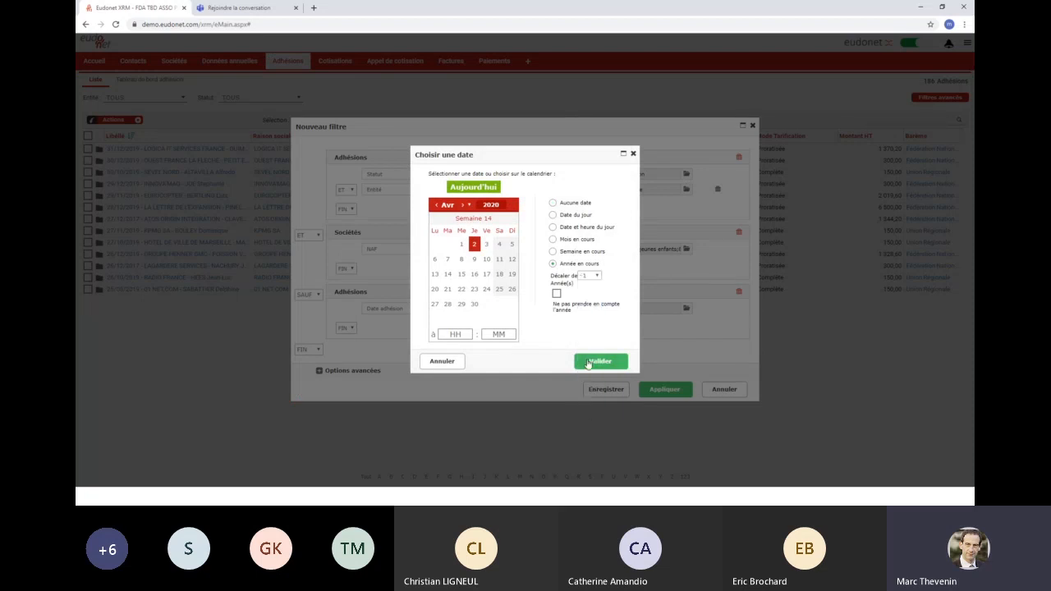
click(588, 362)
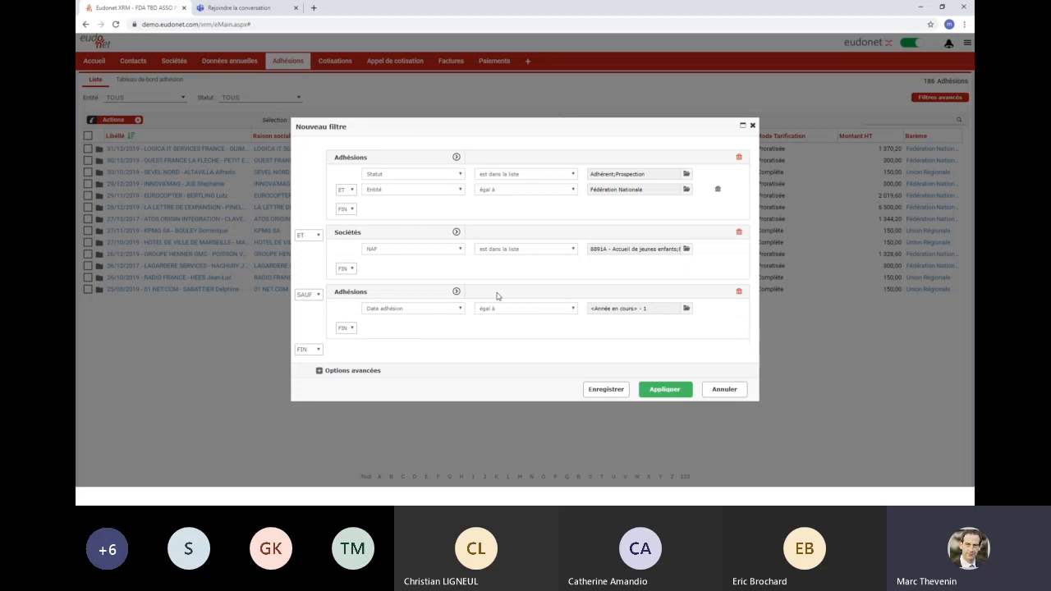
click(457, 157)
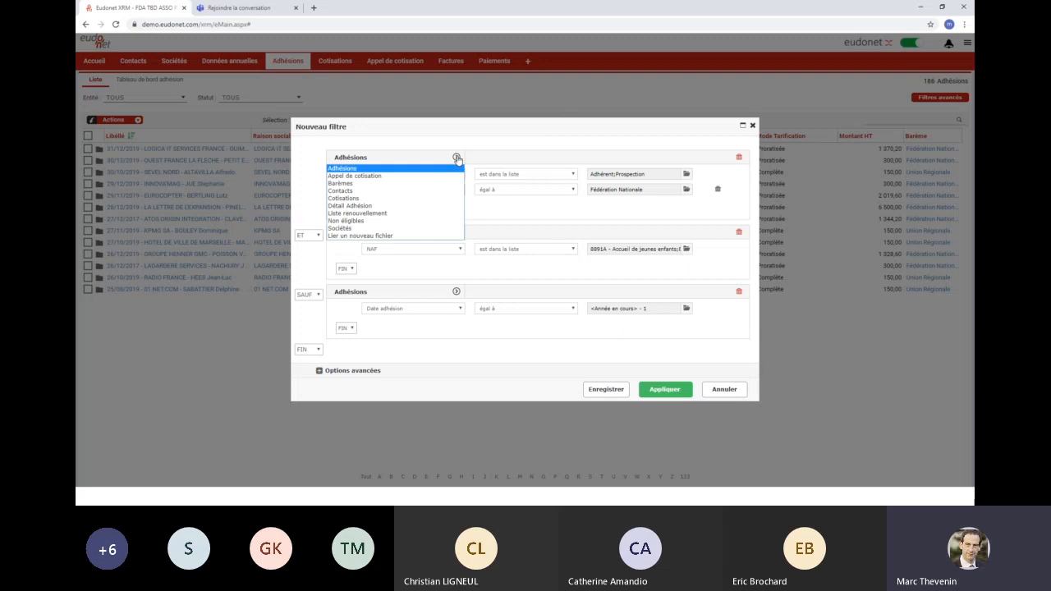
click(456, 157)
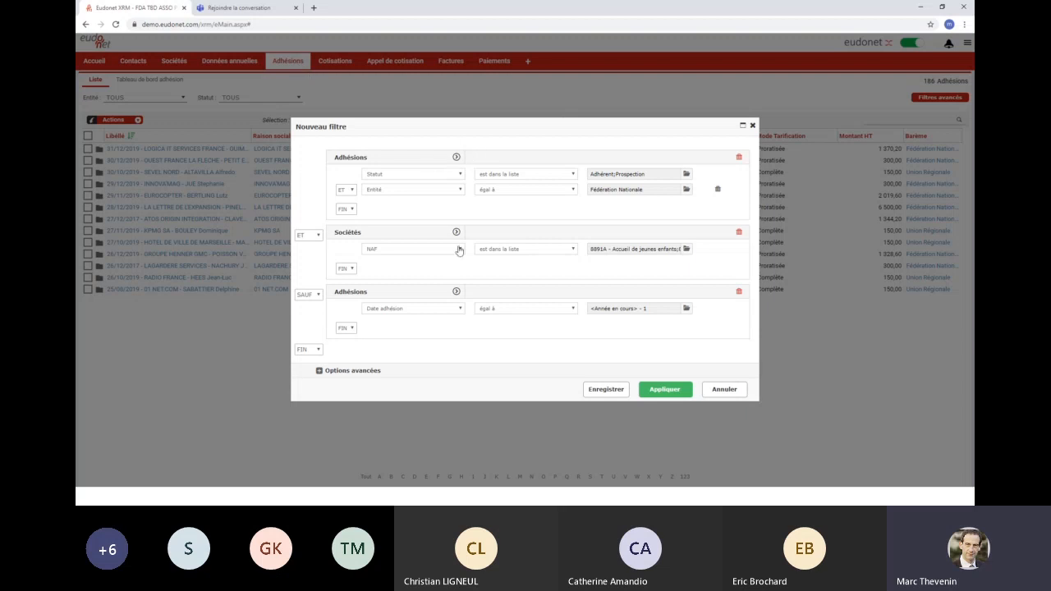
Add a fourth block joined with ET and link it to the Renouvellements file from Liste renouvellement, accepting the reset of its criteria
click(319, 352)
click(312, 366)
click(458, 354)
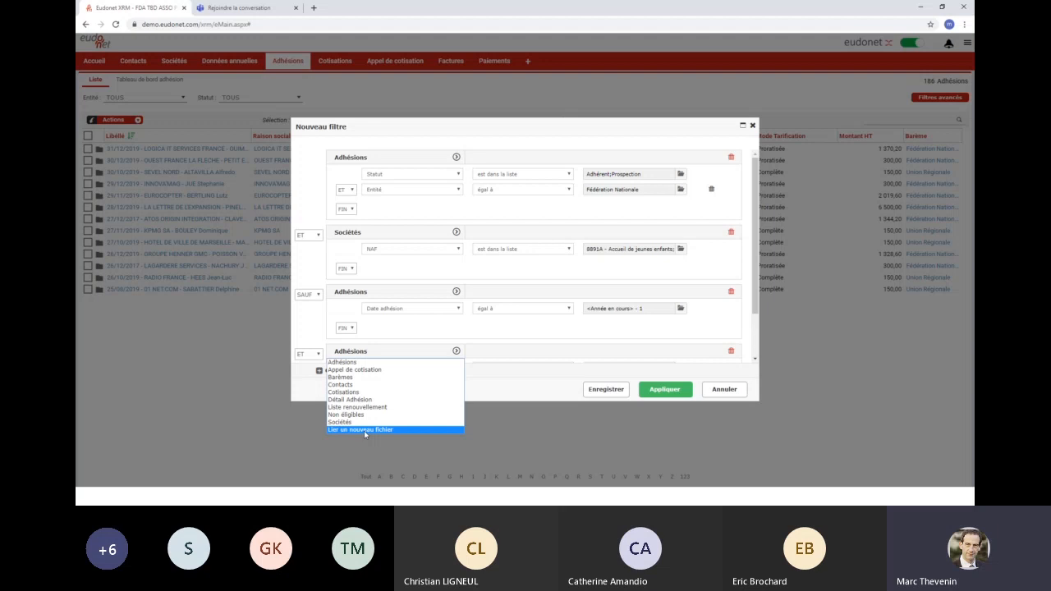
click(363, 431)
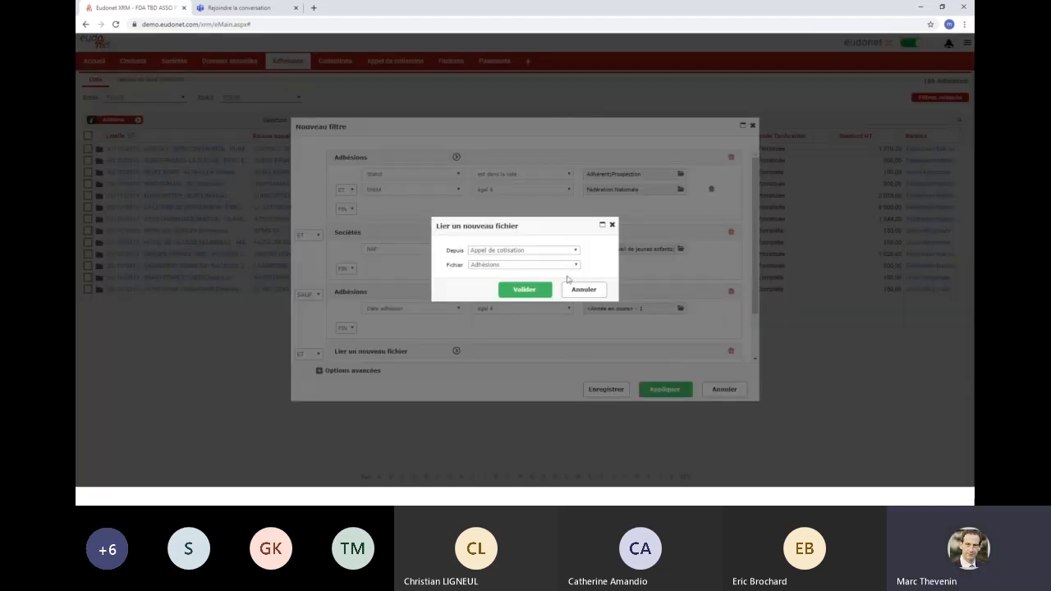
click(576, 251)
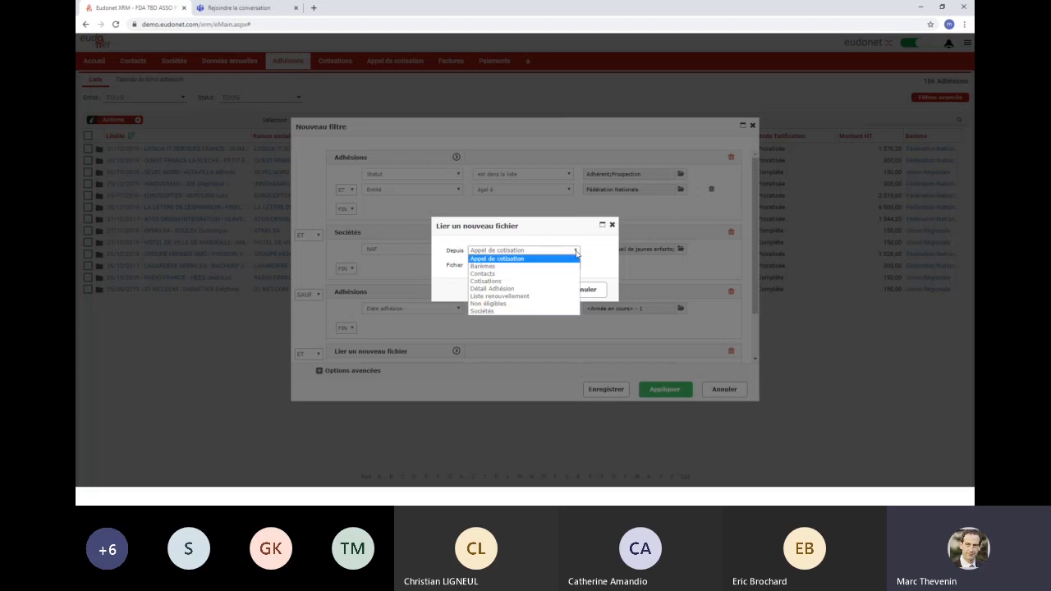
click(526, 297)
click(576, 265)
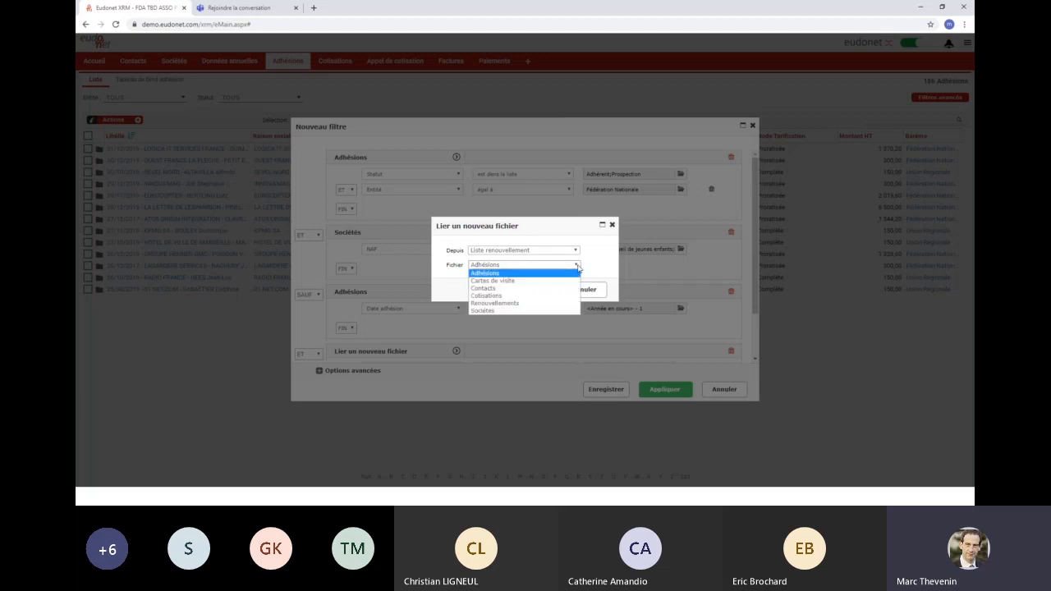
click(539, 303)
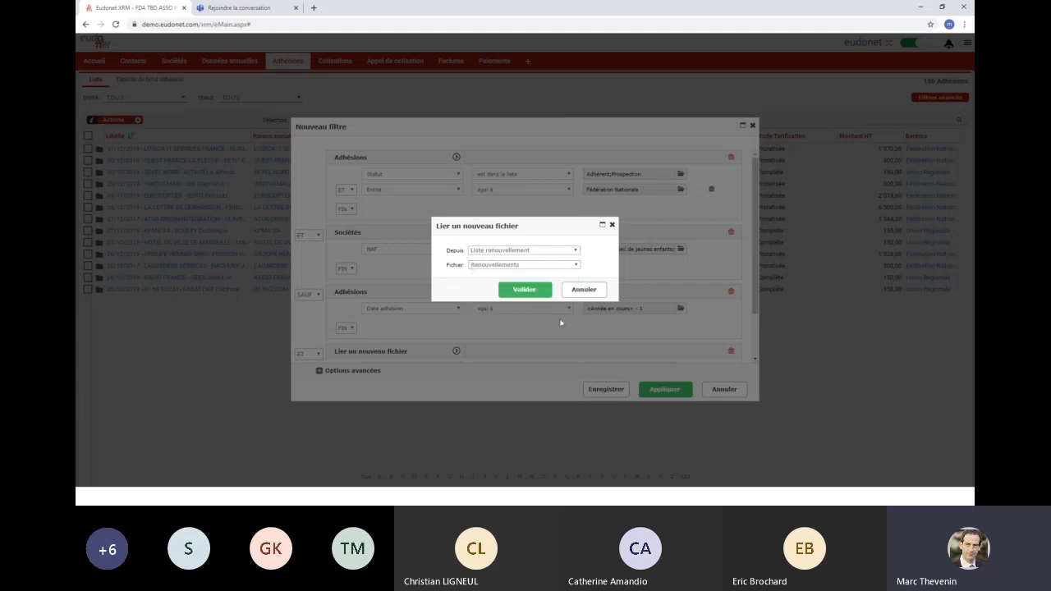
click(540, 300)
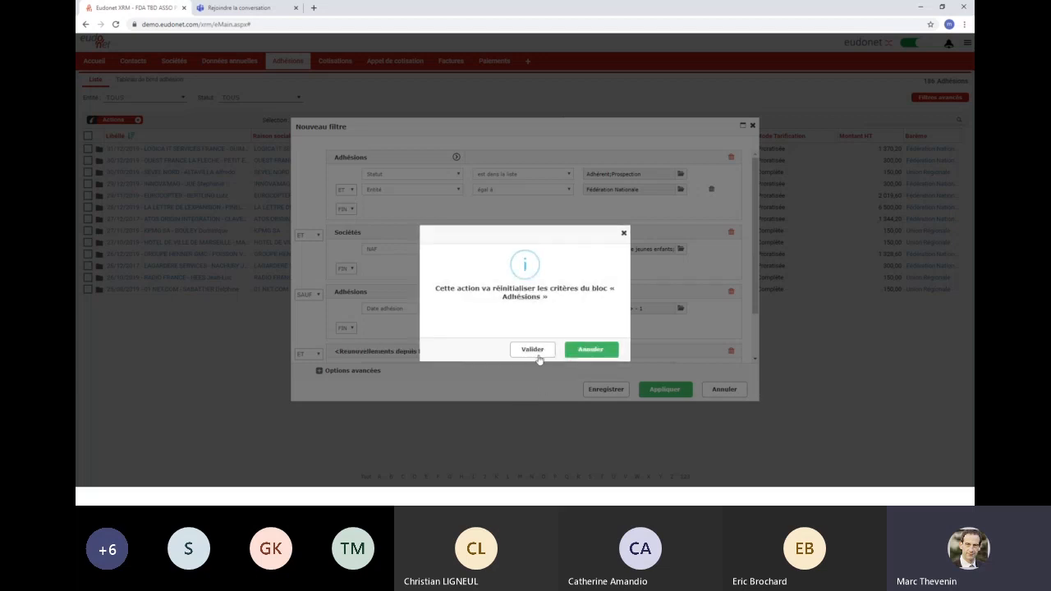
click(537, 350)
Check the files selectable for the fourth block, then discard the new Adhésions filter without saving or applying it
scroll(468, 338, down, 2)
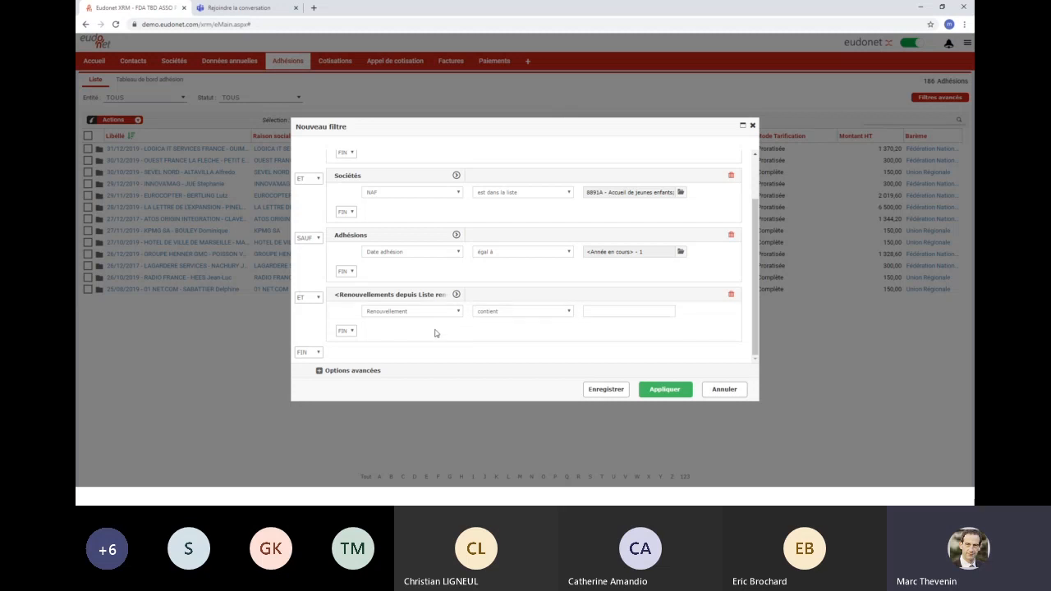
click(457, 294)
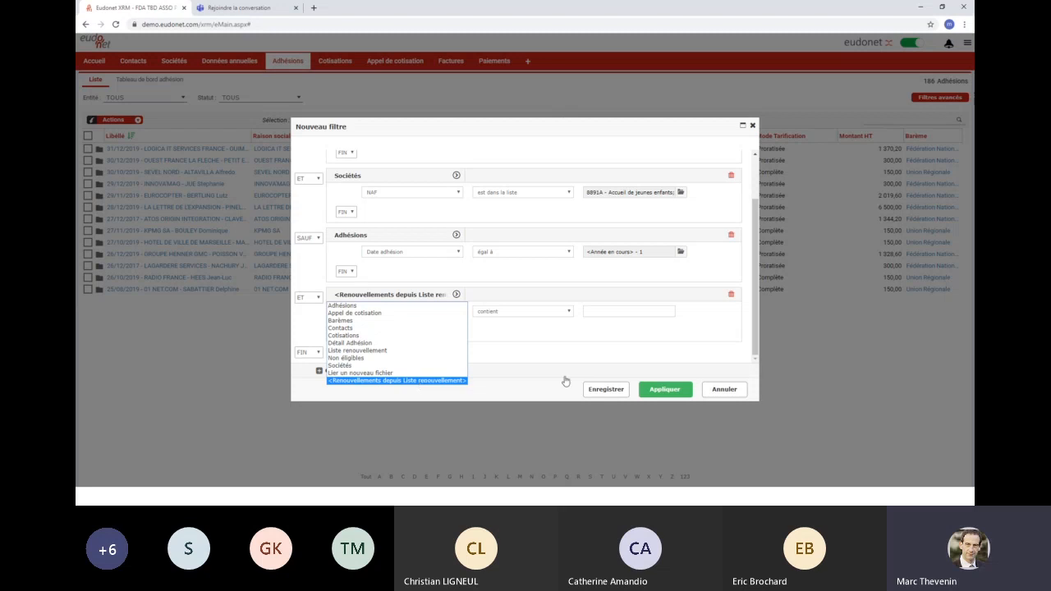
click(724, 390)
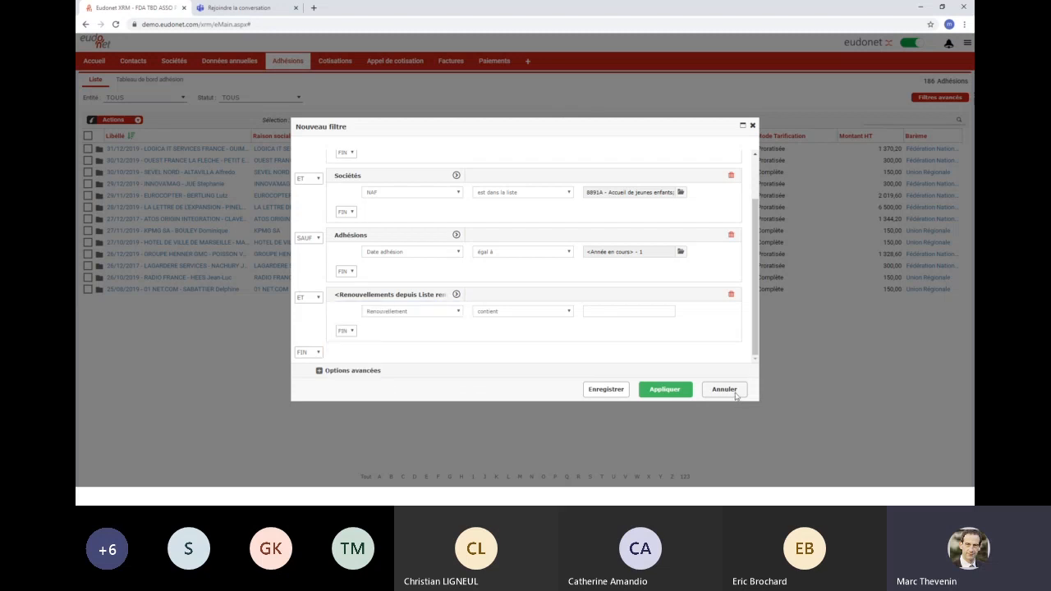
click(725, 391)
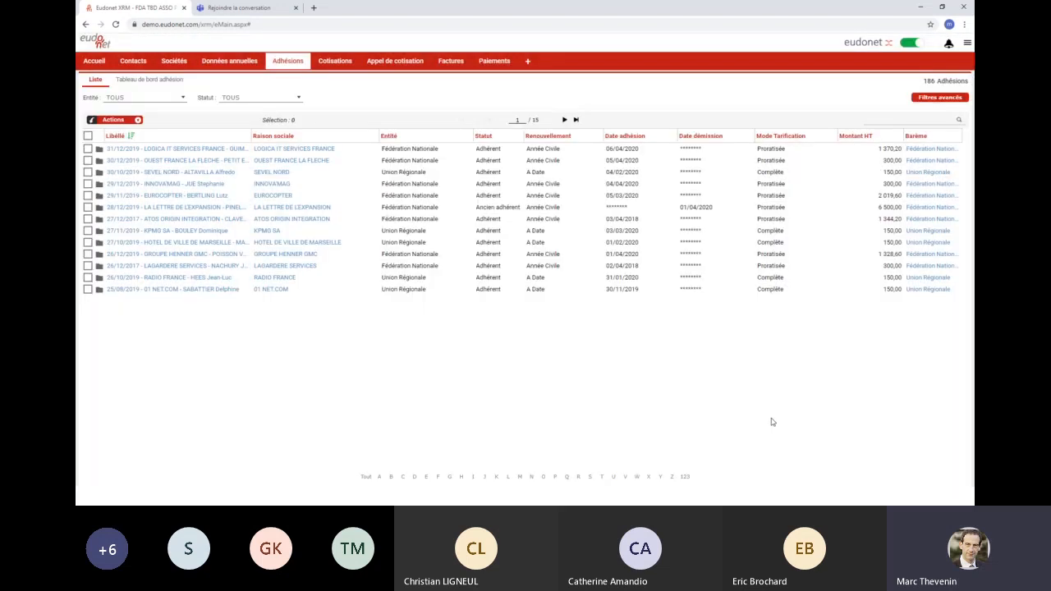
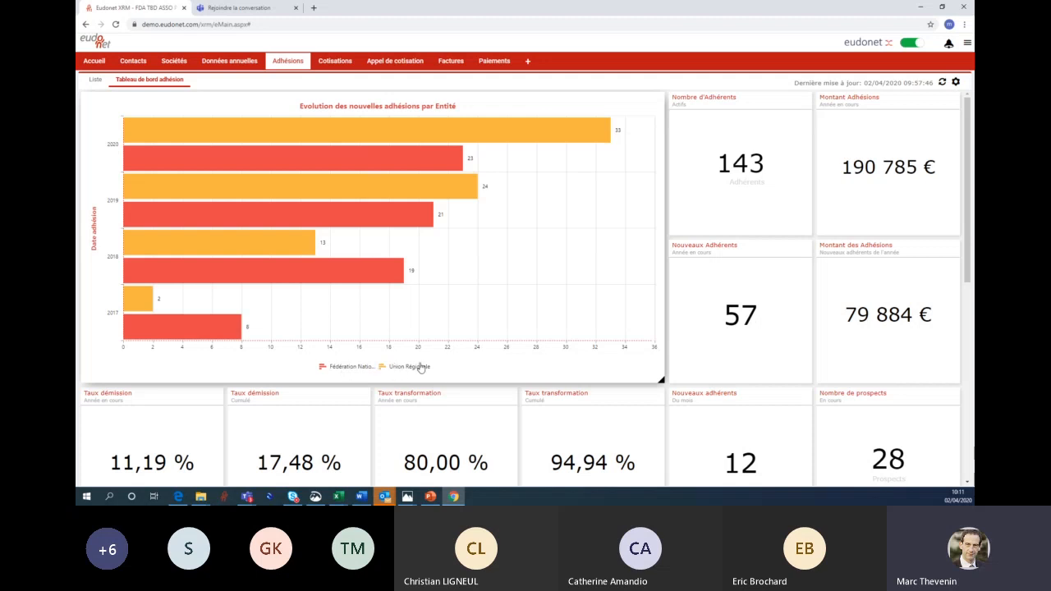
Examine the Tableau de bord adhésion: the chart of new memberships by Entité, the indicator tiles and the Nouveaux Adhérents cards
mouse_move(211, 328)
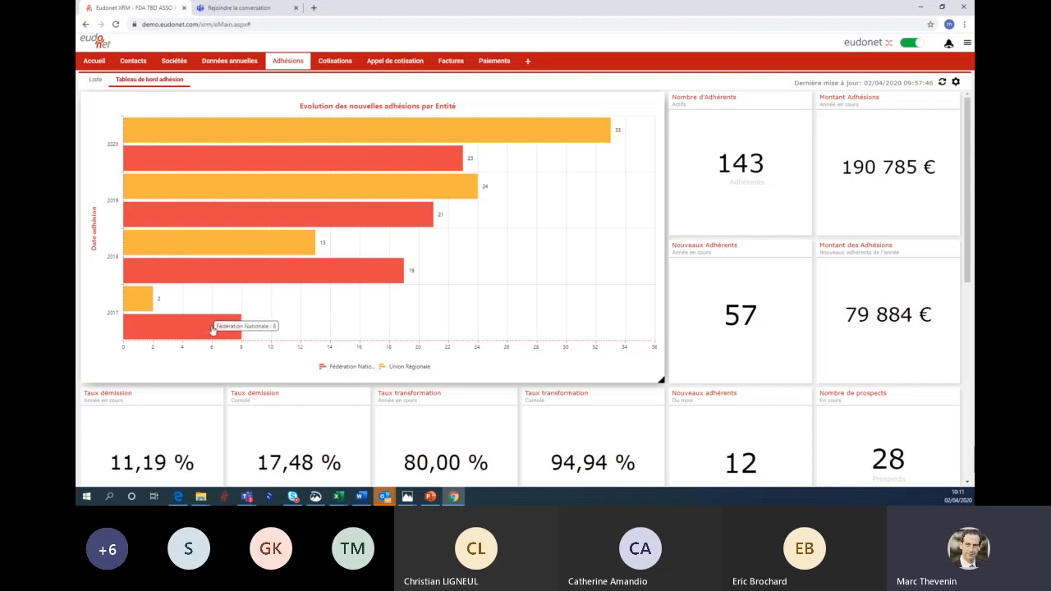
mouse_move(276, 277)
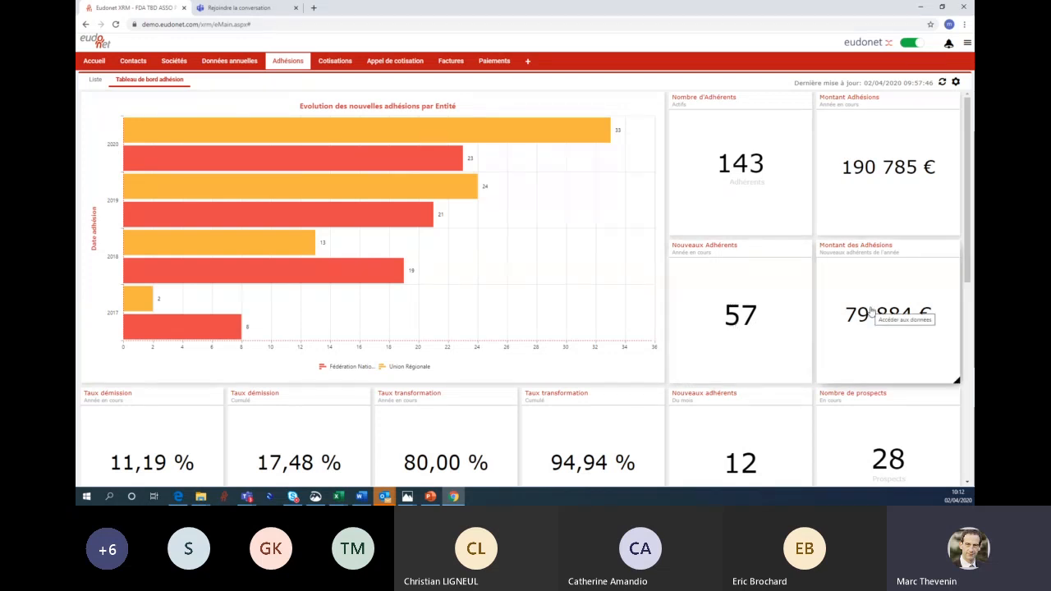
scroll(871, 312, down, 1)
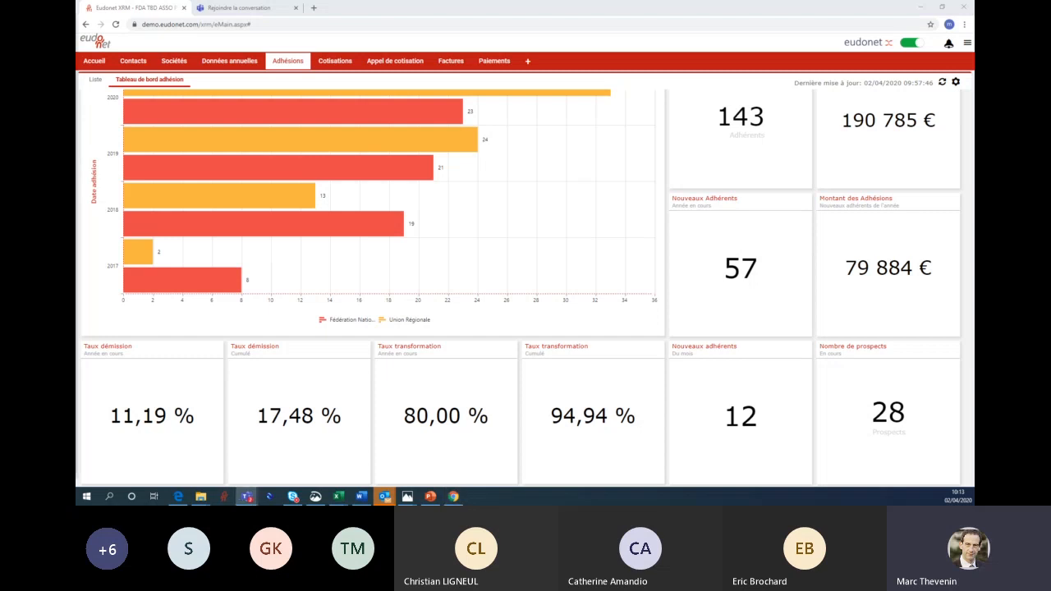
click(723, 359)
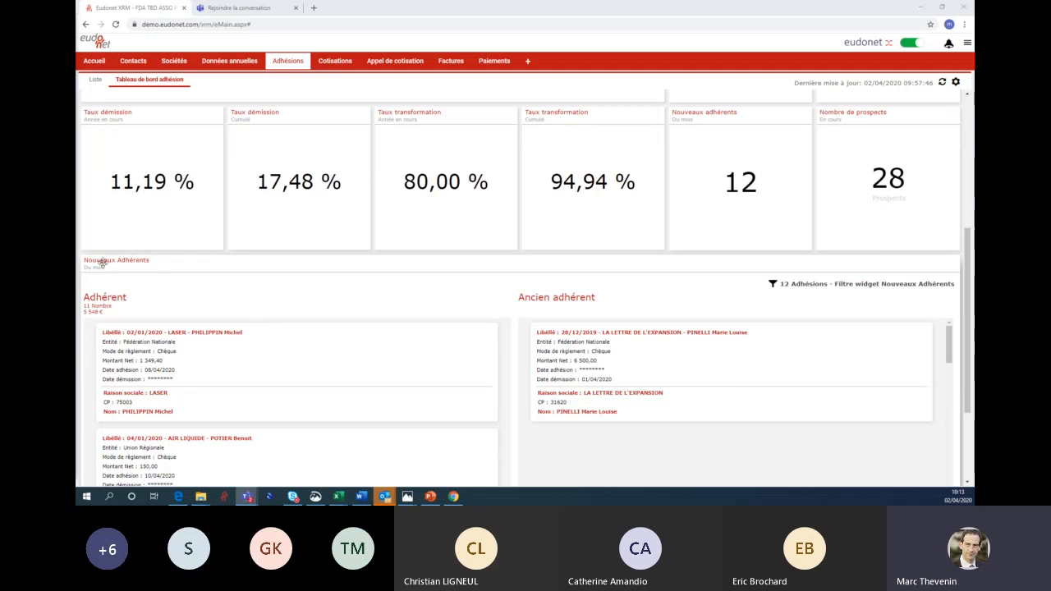
scroll(268, 326, down, 1)
scroll(191, 324, up, 1)
scroll(578, 332, up, 2)
scroll(579, 320, down, 2)
scroll(621, 482, up, 5)
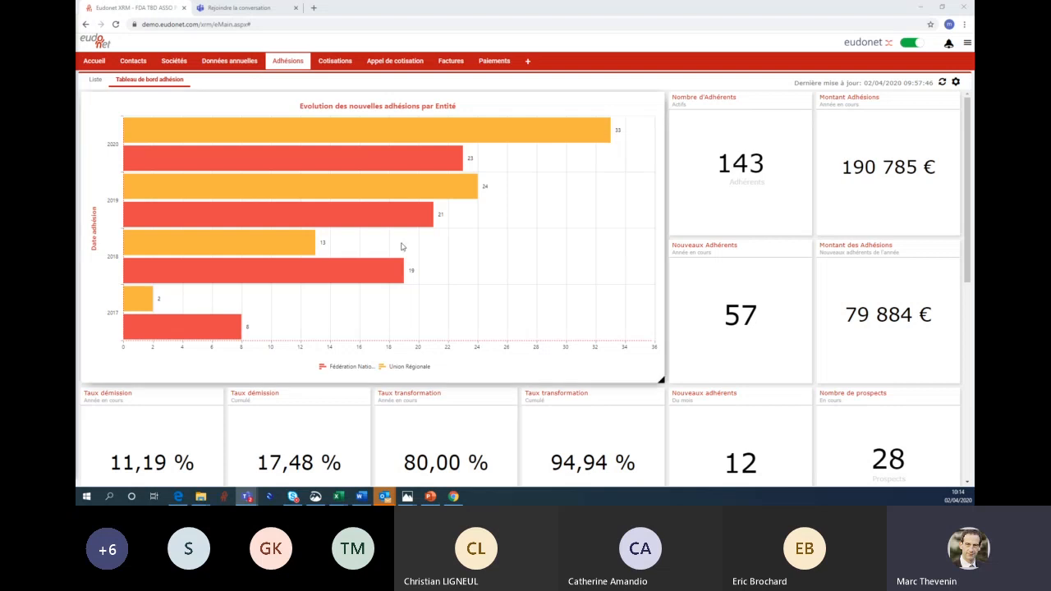
Return to the Accueil page and open the administration of the Adhésions tab
click(96, 62)
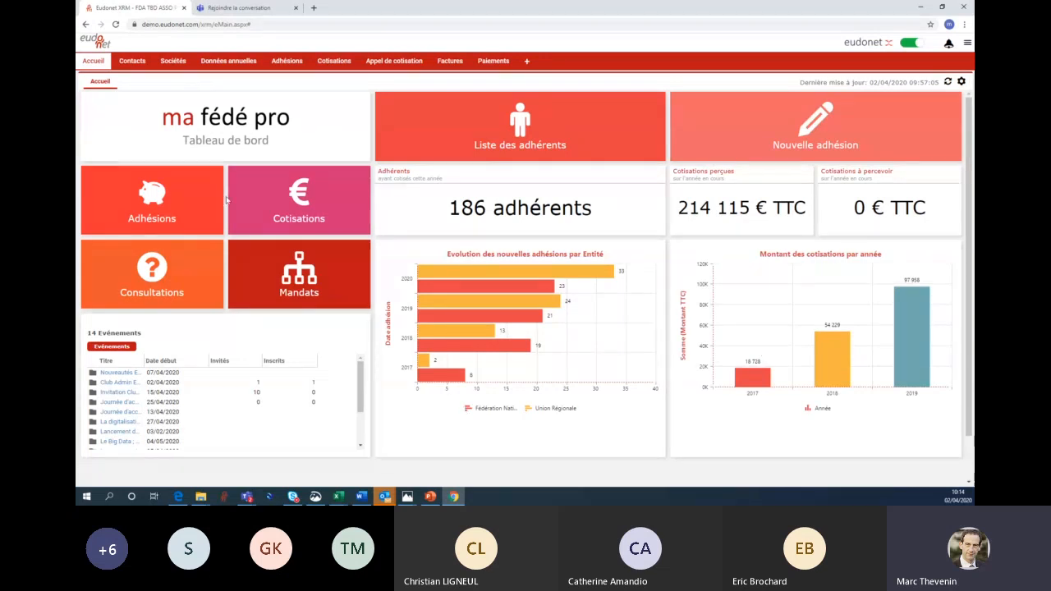
mouse_move(287, 59)
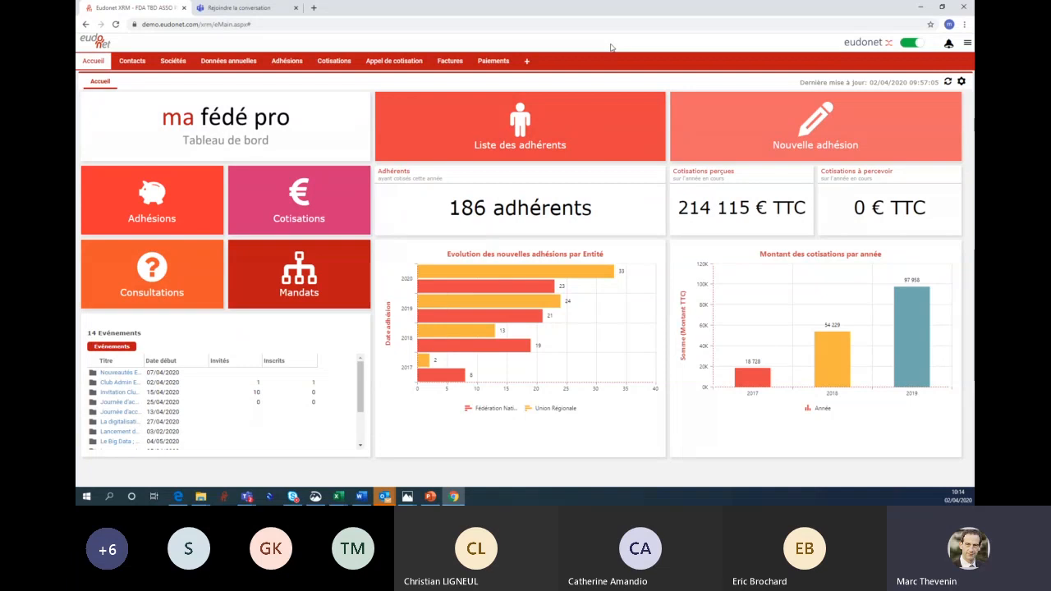
mouse_move(286, 63)
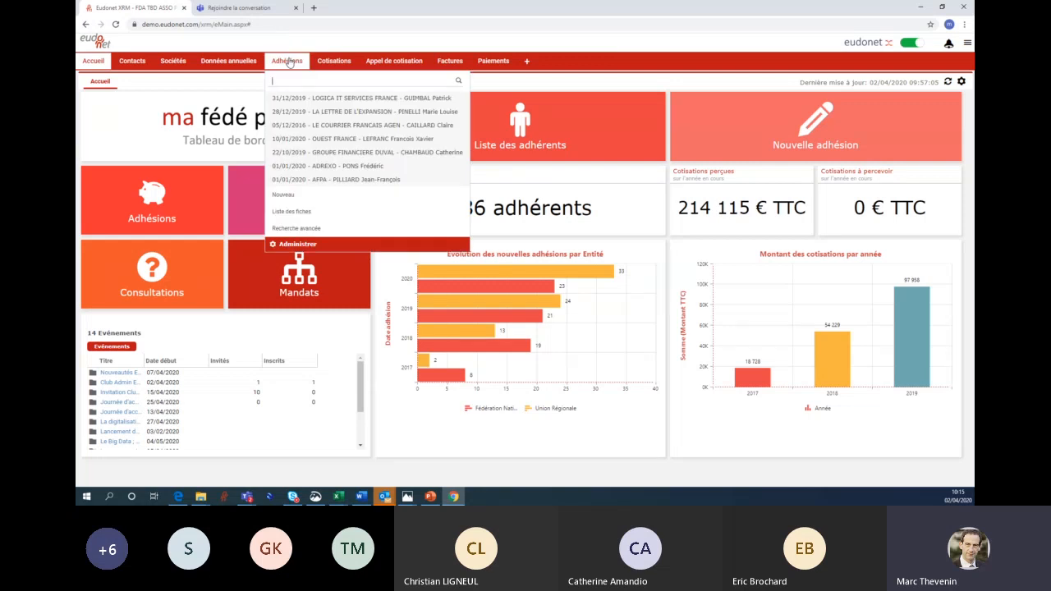
click(294, 245)
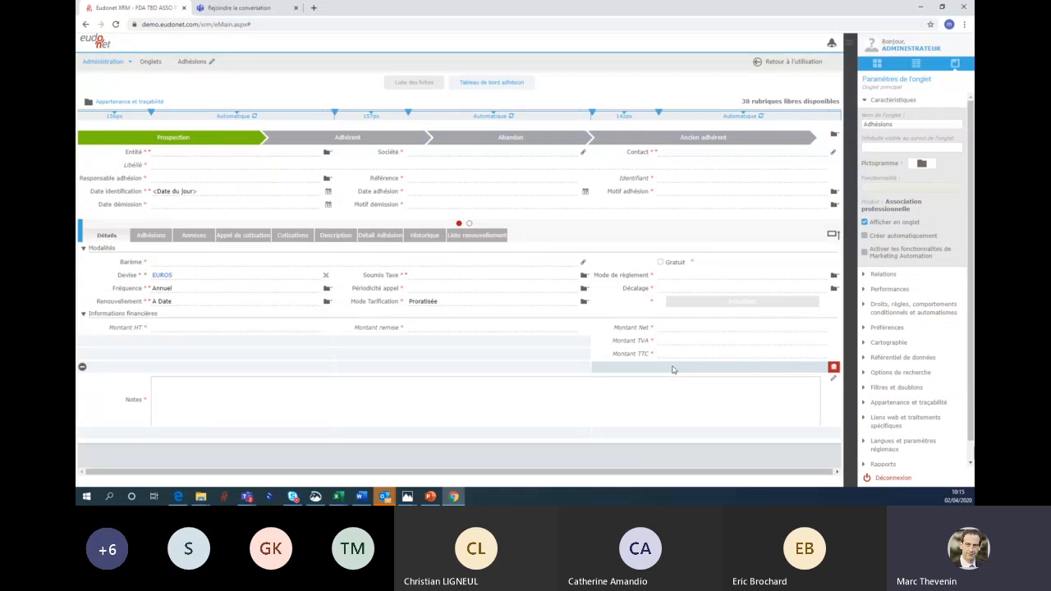
Look through the field types offered under Rubriques in the content settings of the Adhésions tab
click(877, 66)
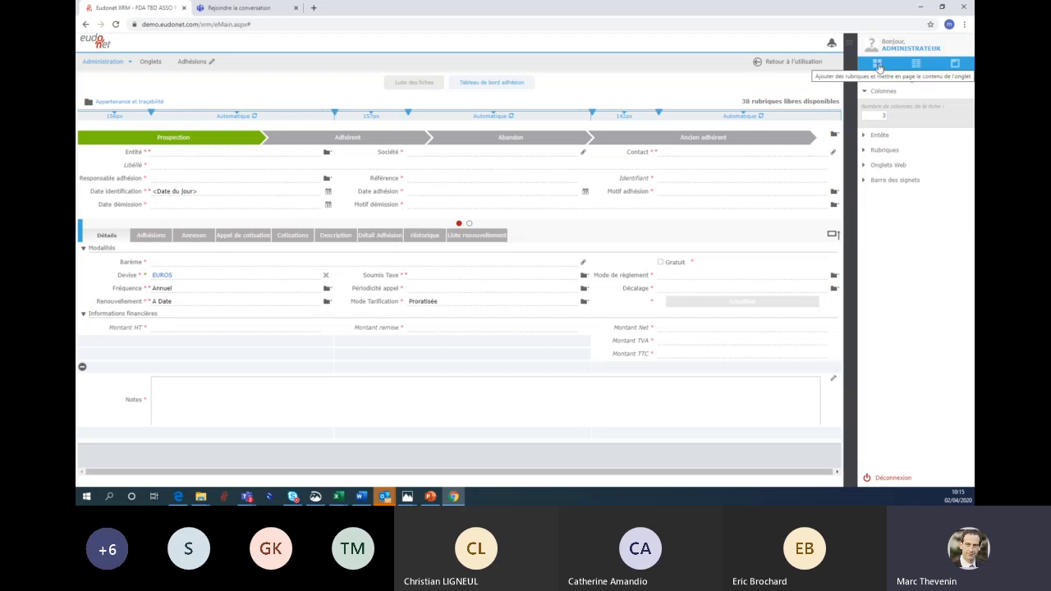
click(885, 150)
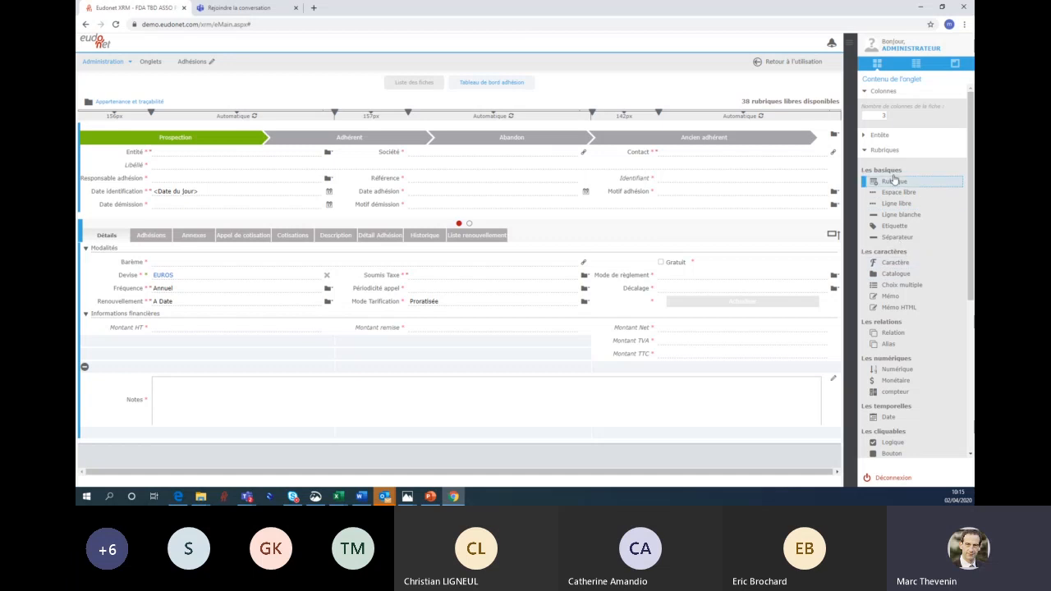
click(888, 151)
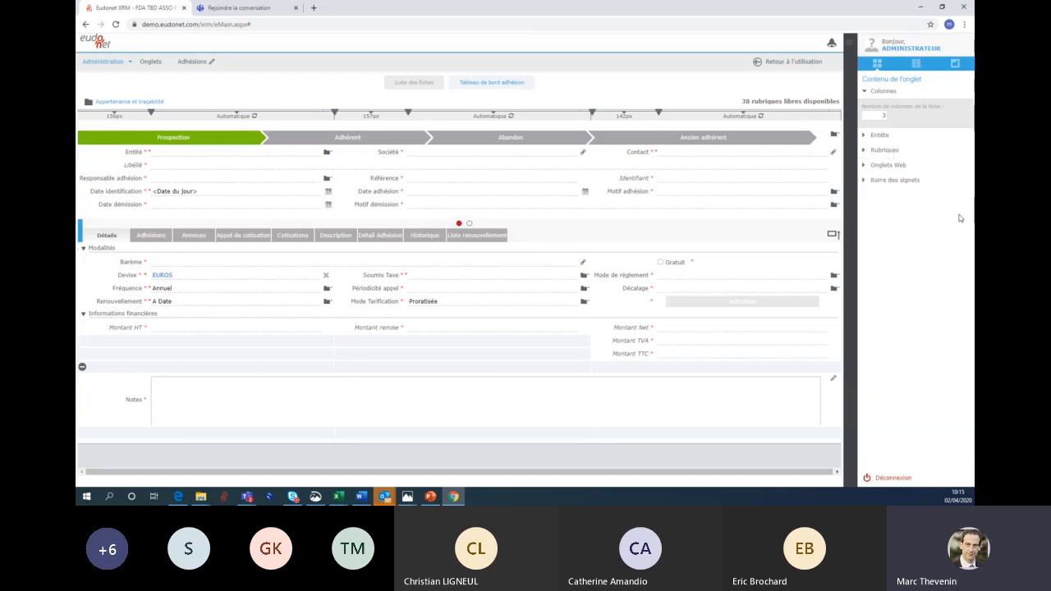
Try to add a Signet Grille beside Tableau de bord adhésion
click(898, 181)
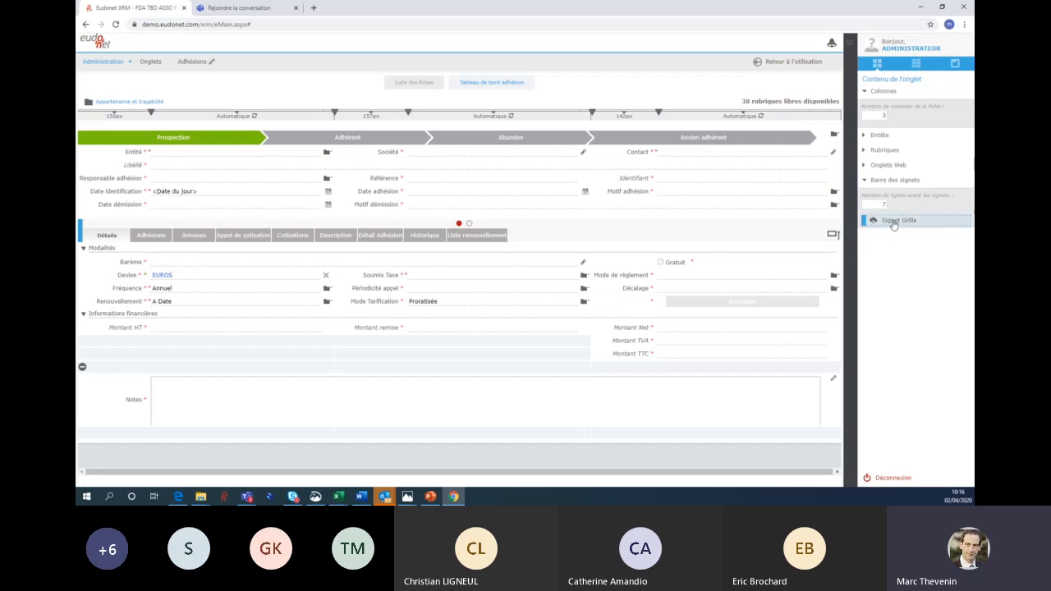
drag(894, 223, 574, 83)
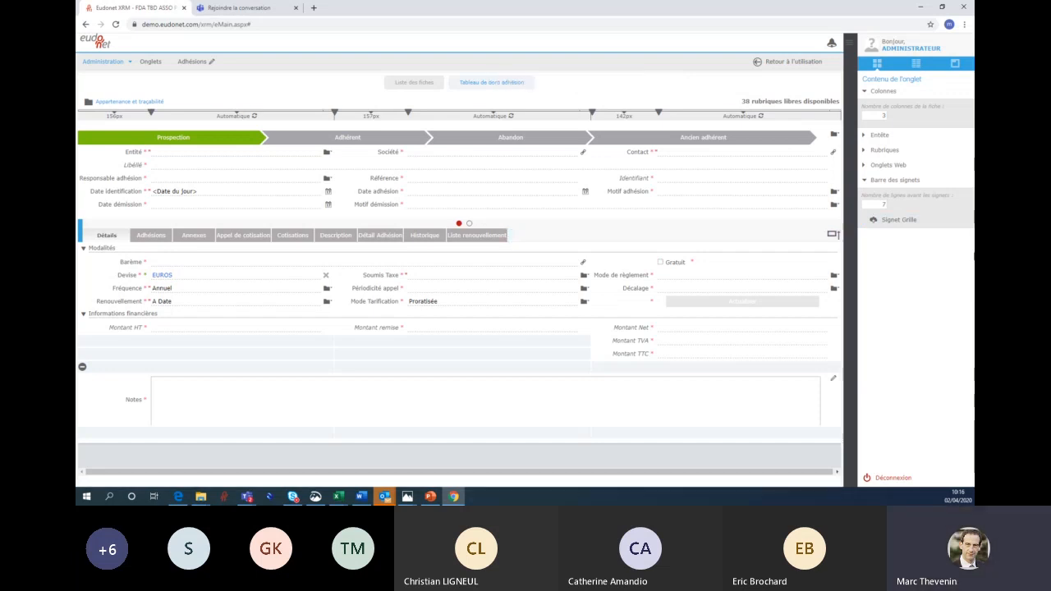
click(881, 182)
Add a Grille web tab after Tableau de bord adhésion in the Adhésions tab
click(883, 167)
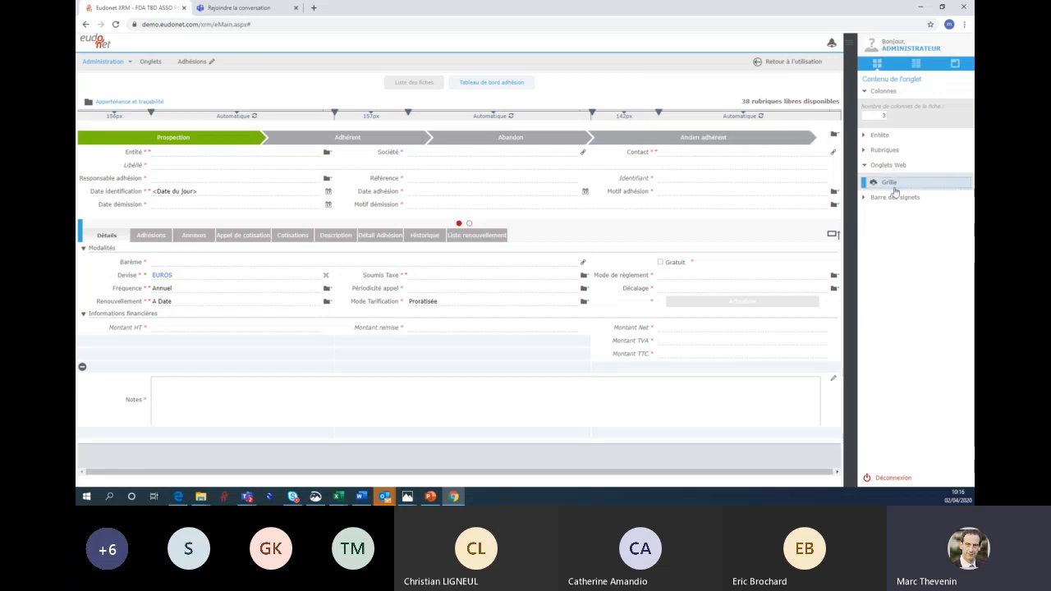
drag(894, 184, 548, 86)
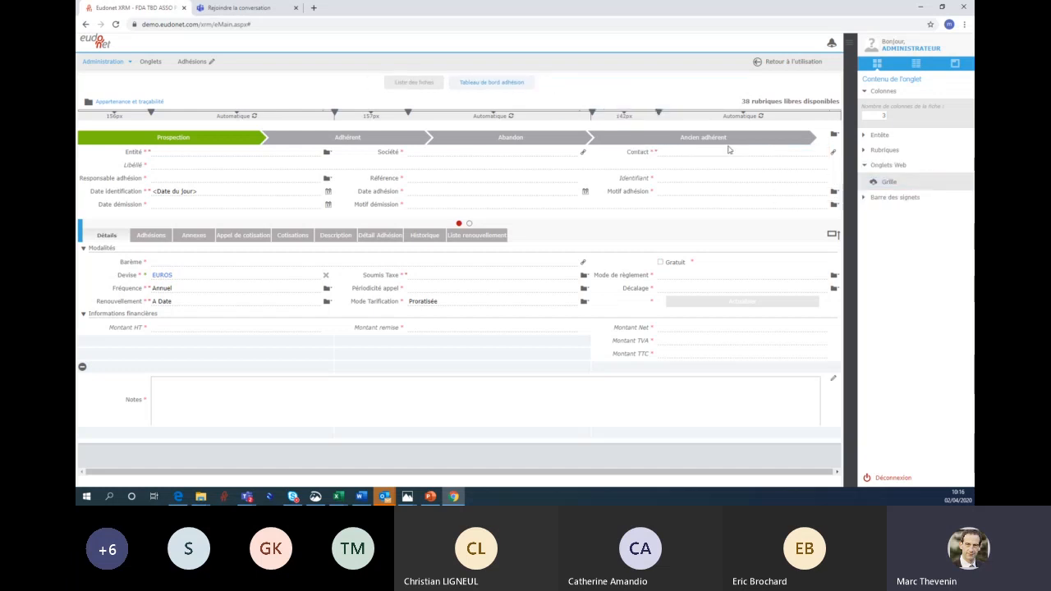
drag(896, 184, 573, 91)
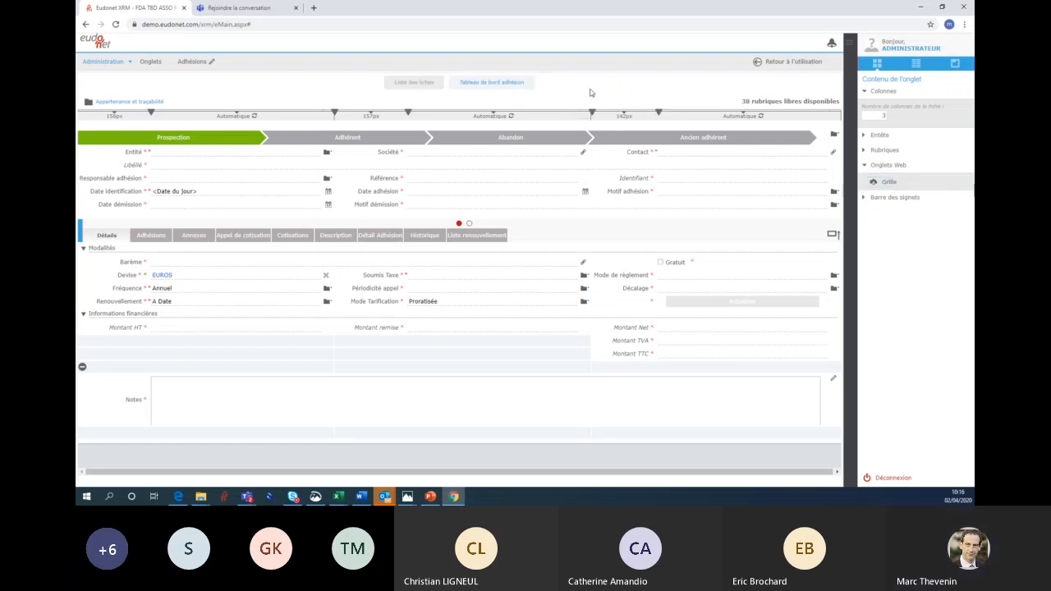
drag(881, 186, 534, 86)
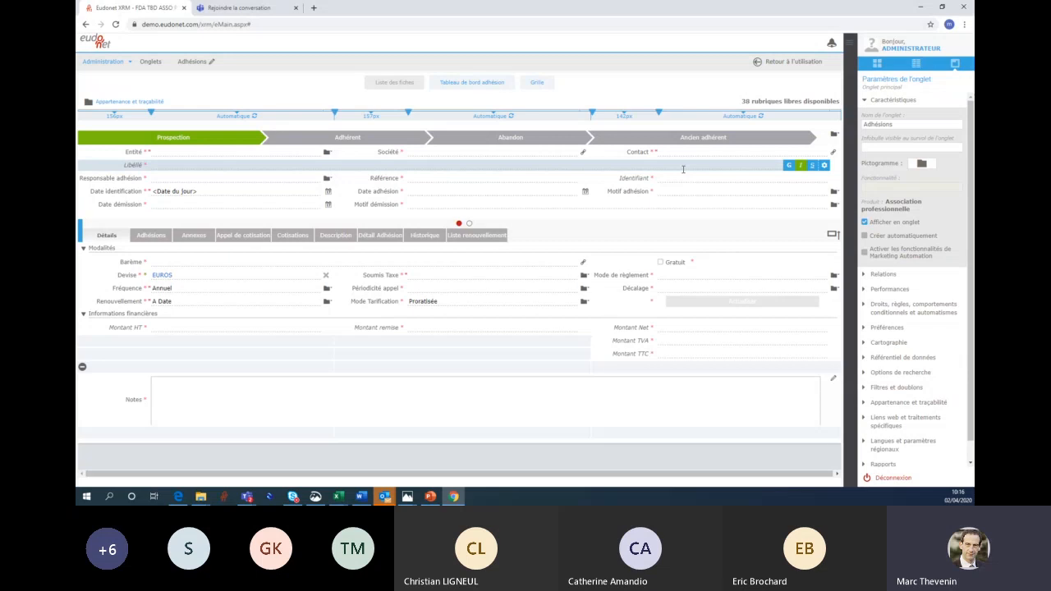
Display the available Onglets Web elements again and open the Tableau de bord adhésion grid for configuration
click(876, 65)
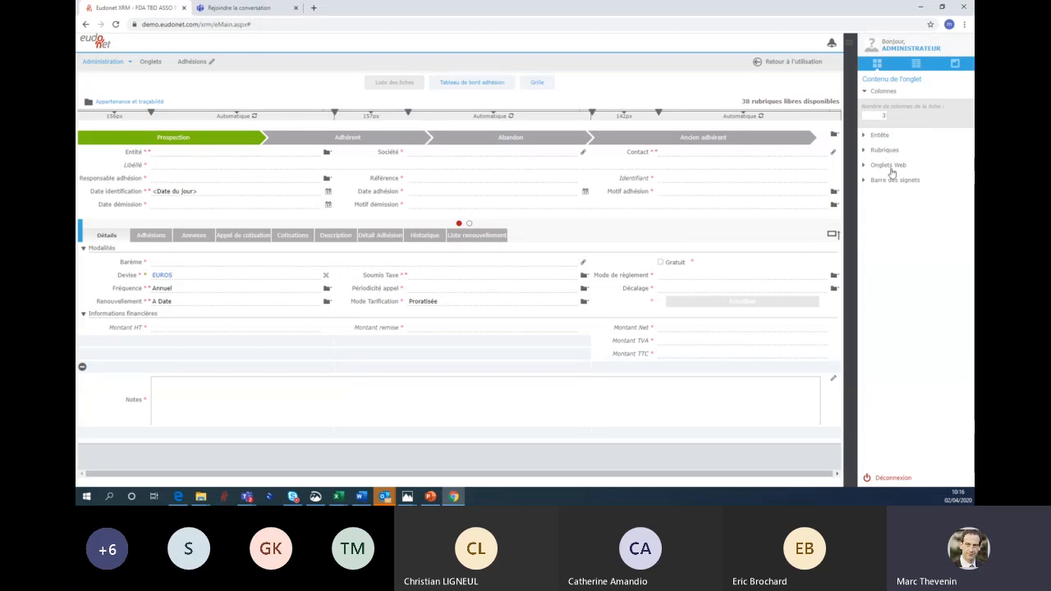
click(890, 165)
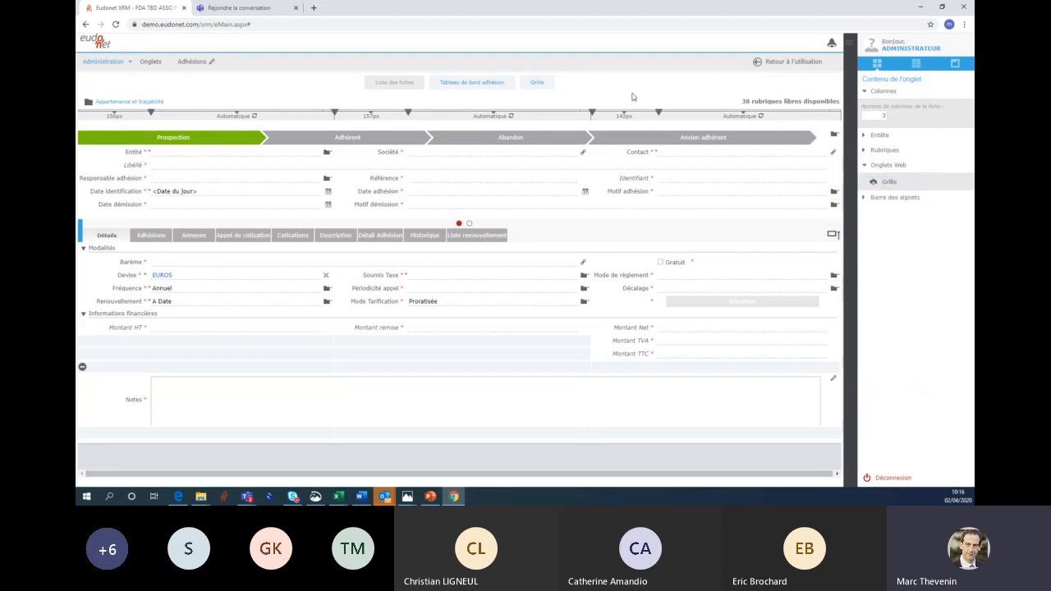
mouse_move(536, 84)
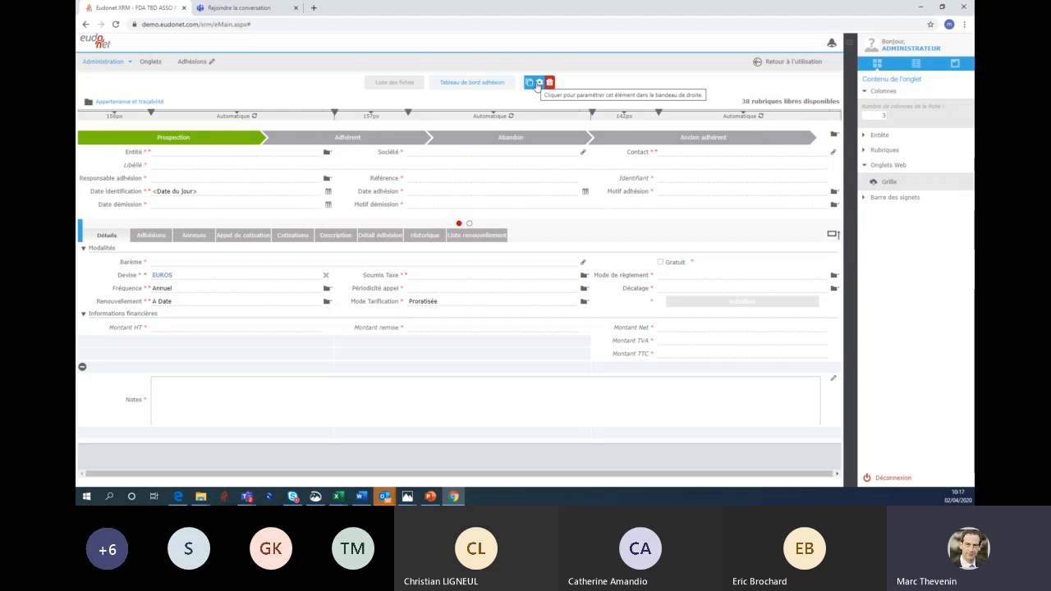
mouse_move(489, 85)
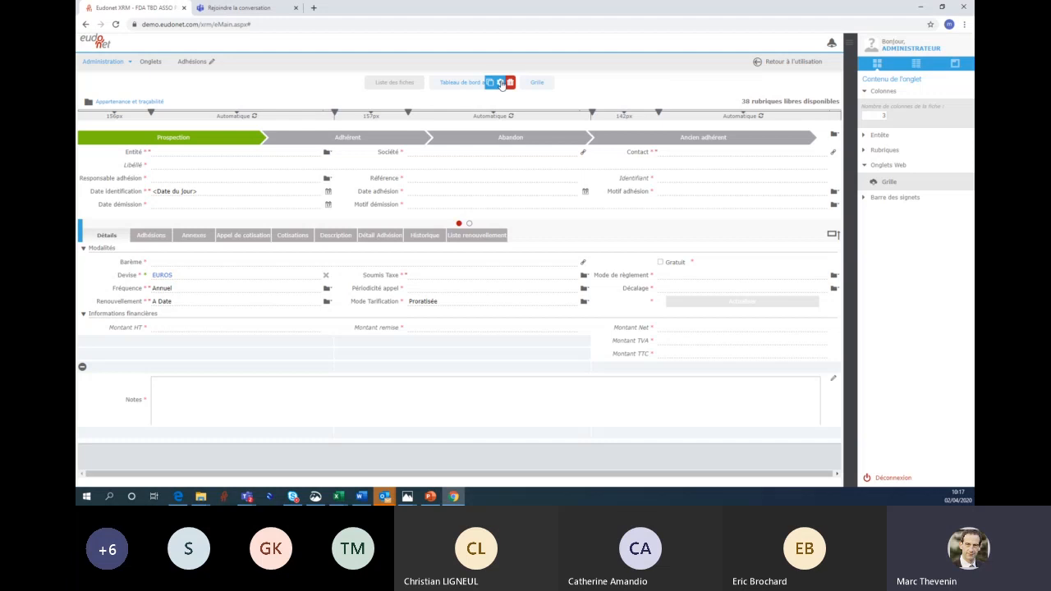
click(501, 83)
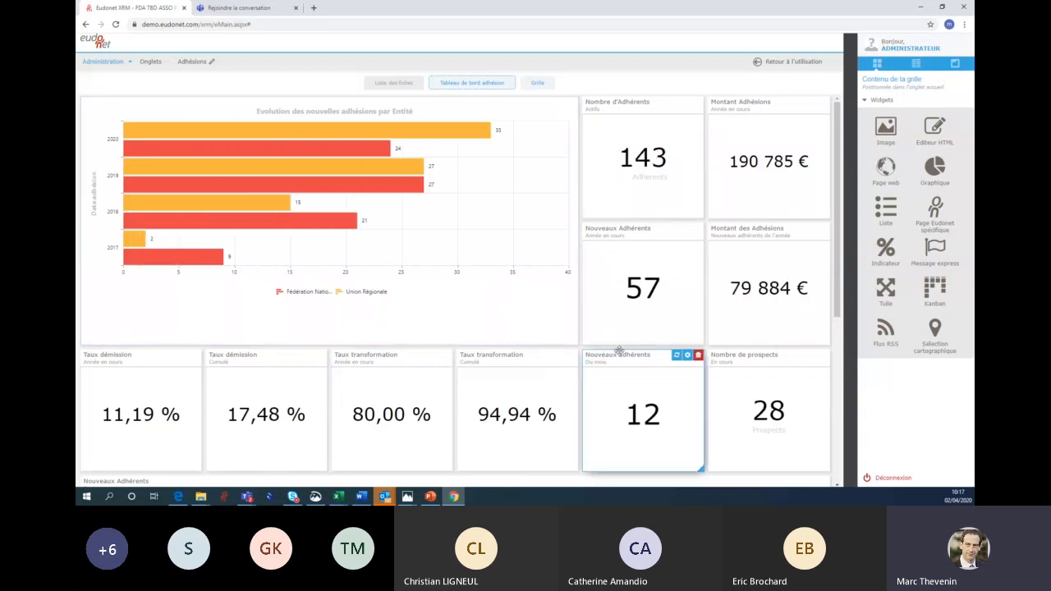
Review the Tableau de bord adhésion grid's parameters and its viewing rights by user, closing the rights without changes
mouse_move(502, 86)
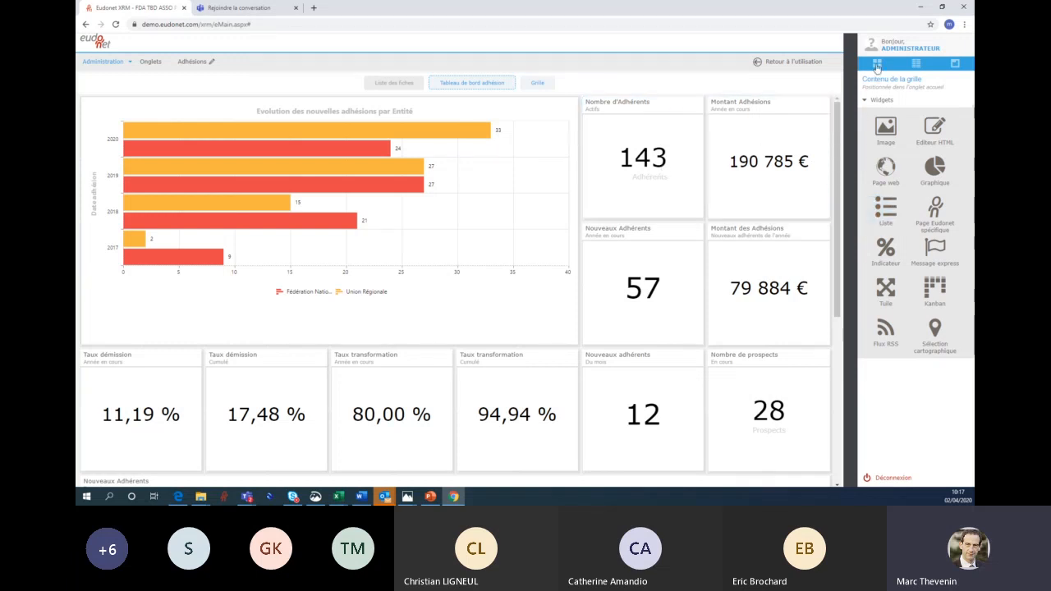
click(954, 66)
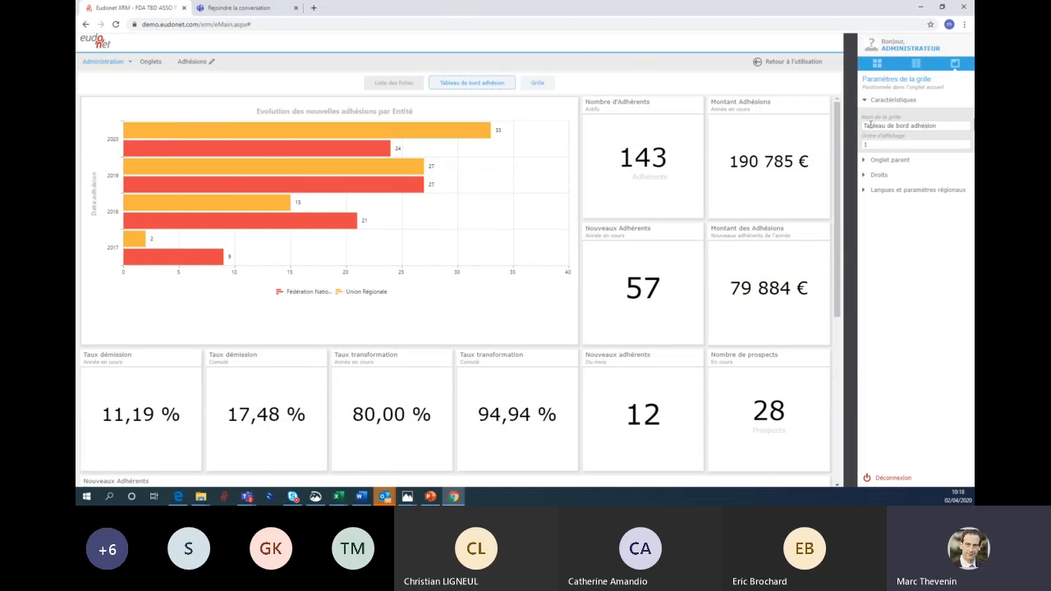
mouse_move(473, 86)
click(880, 176)
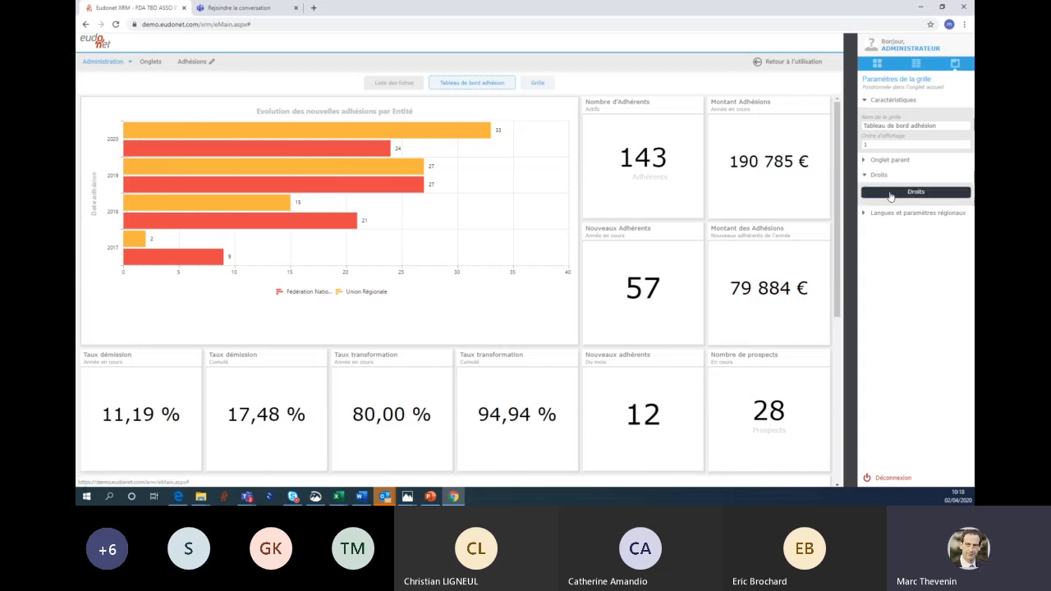
click(891, 195)
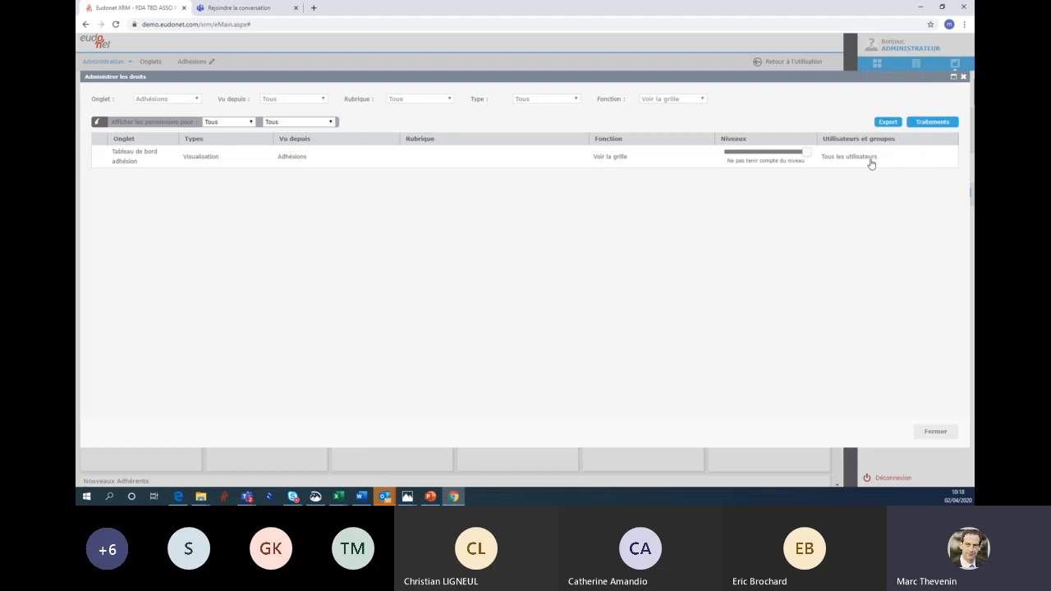
click(863, 163)
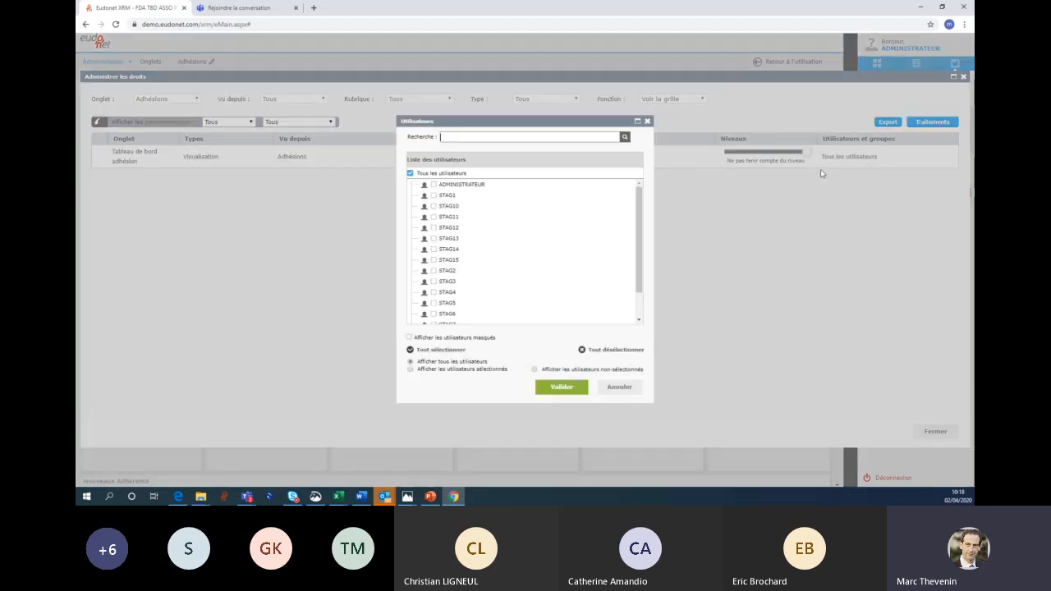
click(620, 388)
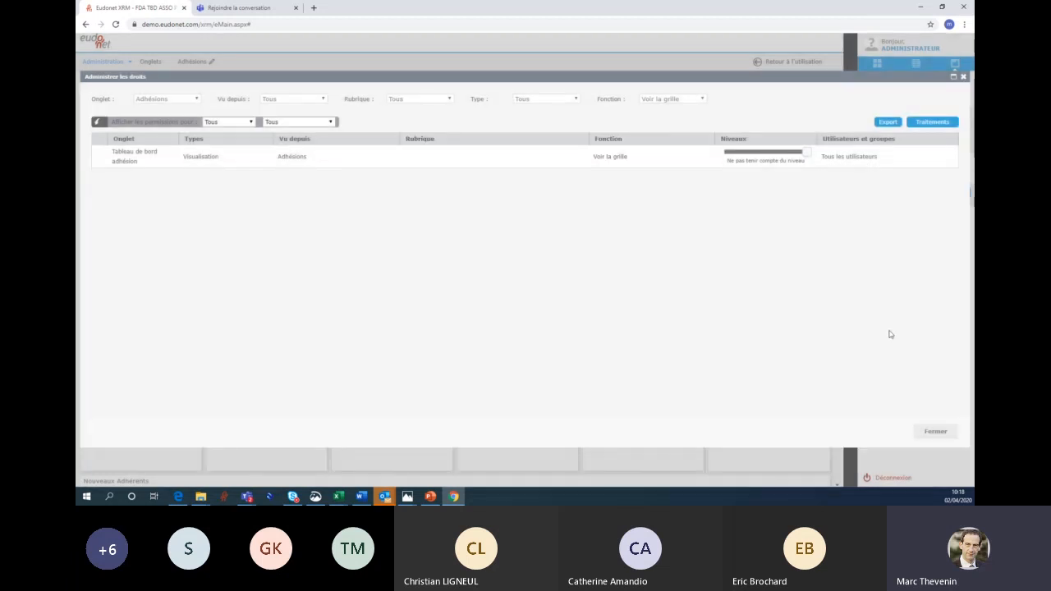
click(937, 432)
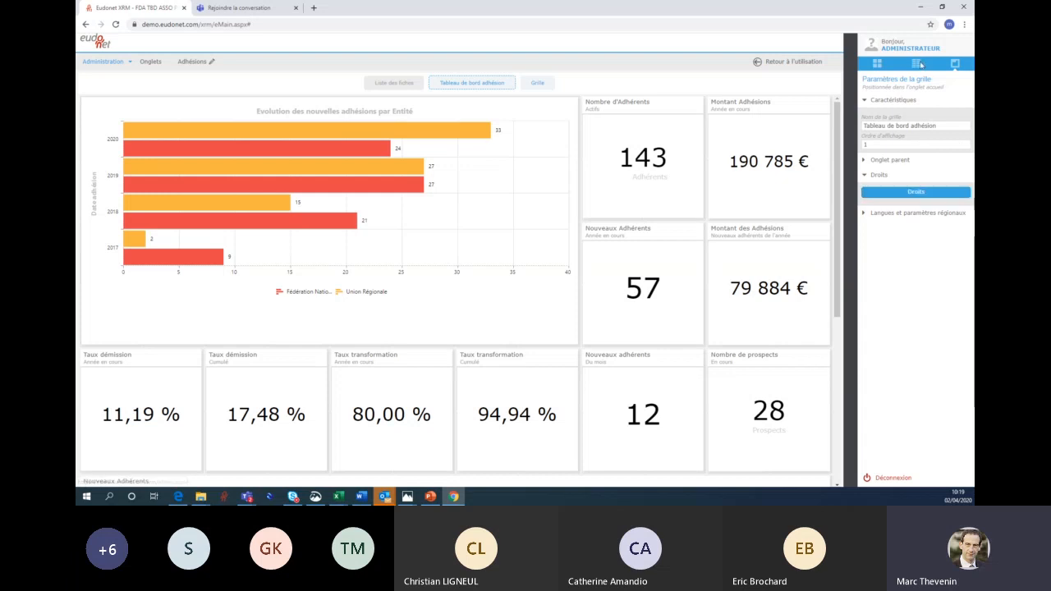
Display the available widgets and add an Indicateur widget below the Nouveaux Adhérents kanban
click(877, 66)
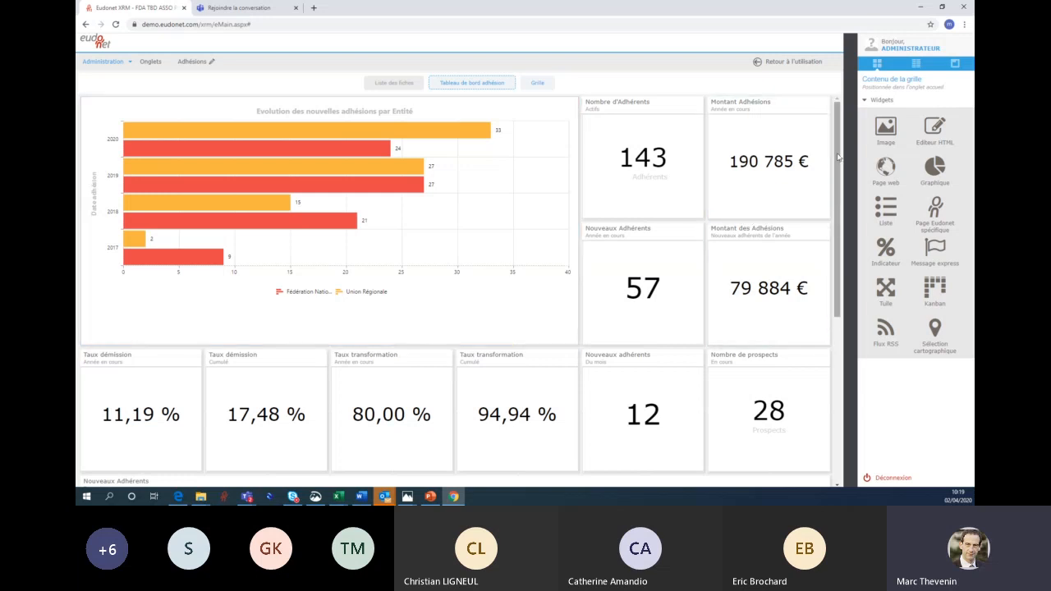
drag(838, 149, 825, 323)
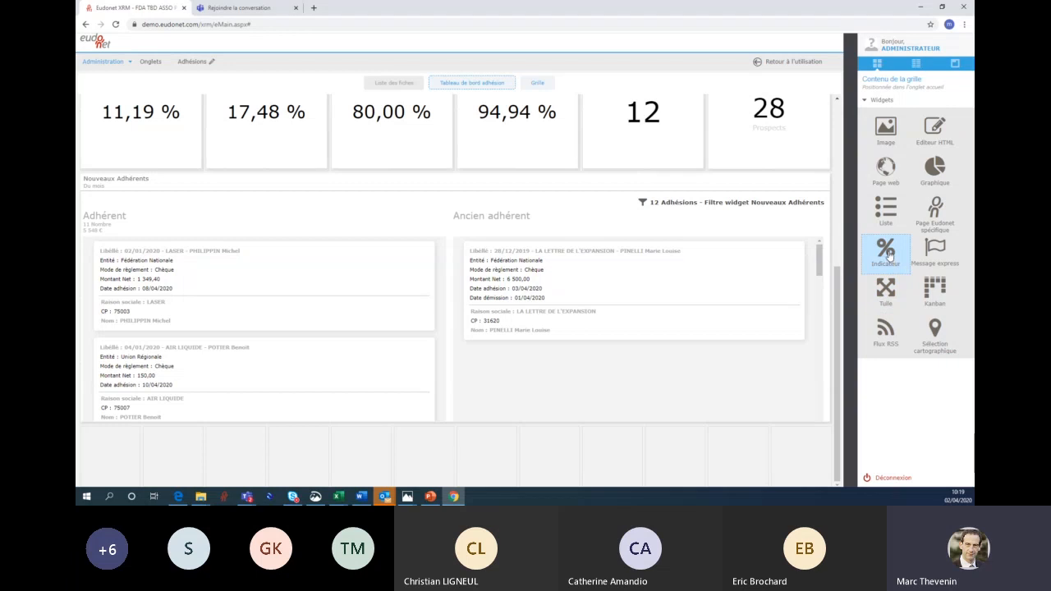
click(887, 254)
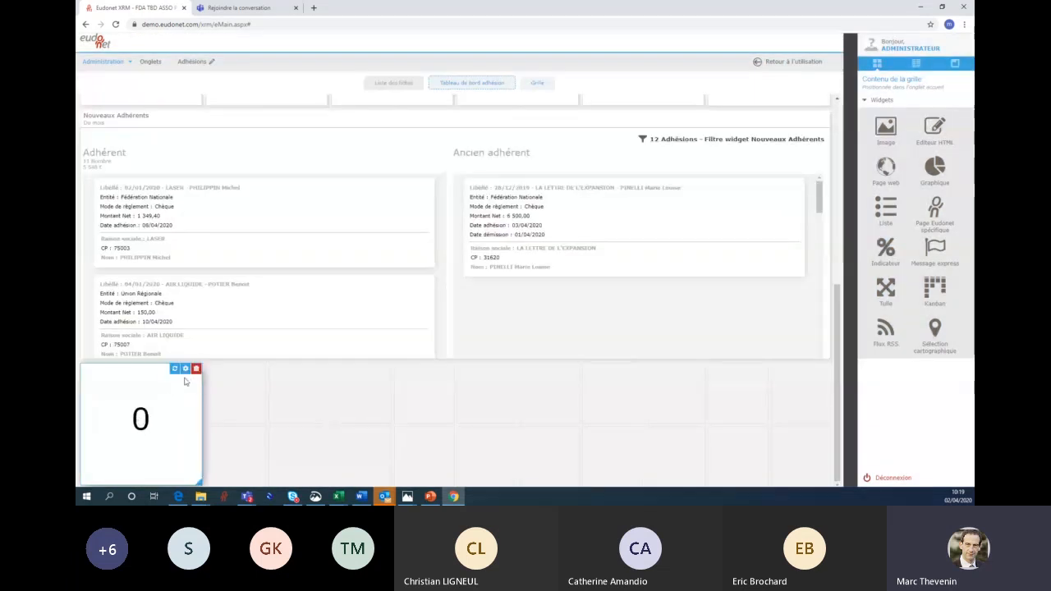
Open the parameters of the new indicator widget below the Nouveaux Adhérents kanban
mouse_move(162, 379)
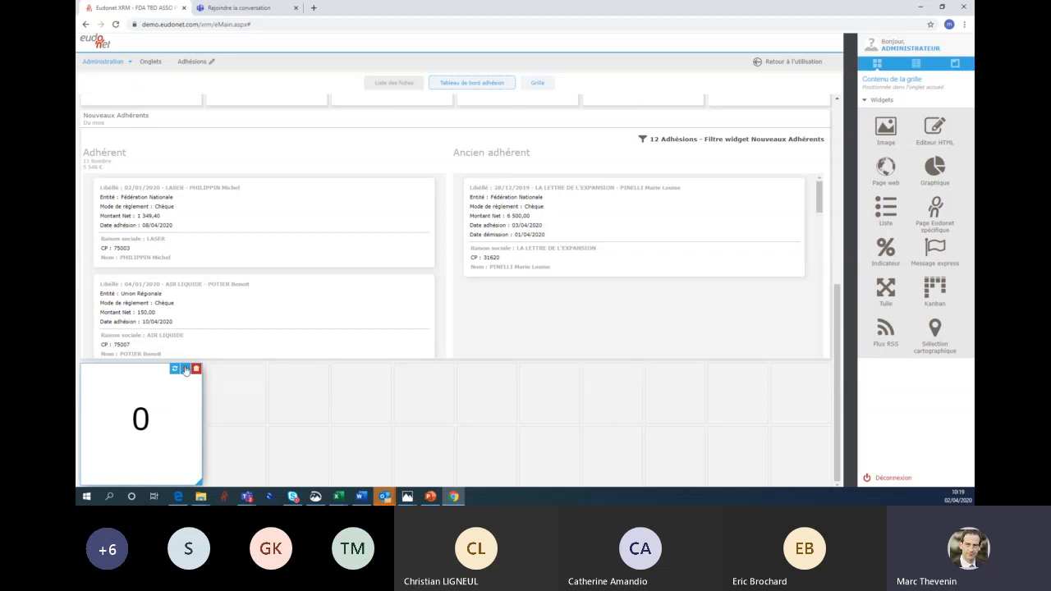
click(186, 369)
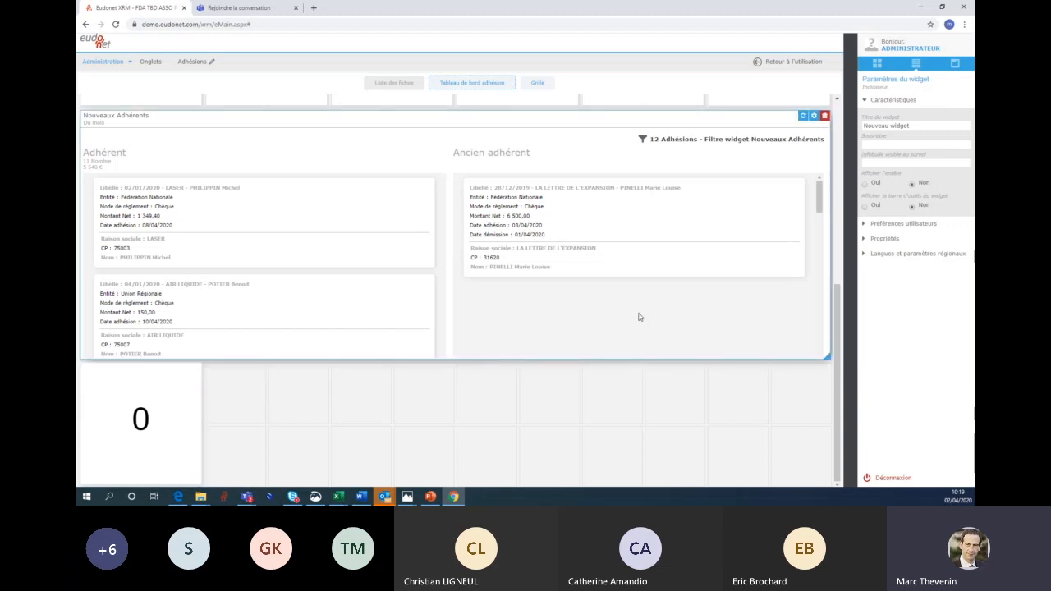
scroll(634, 317, up, 3)
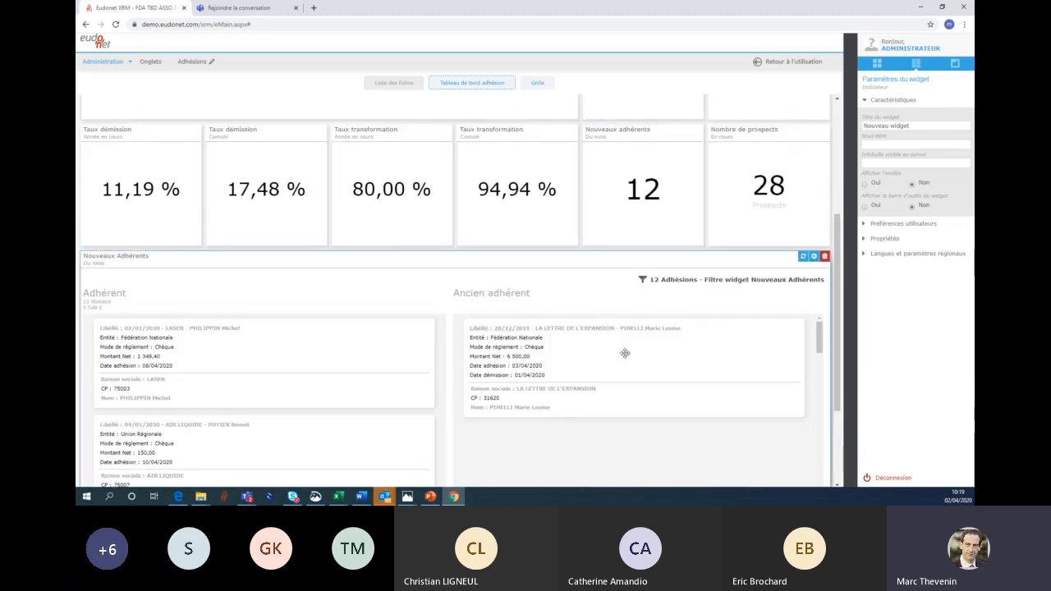
scroll(642, 328, down, 5)
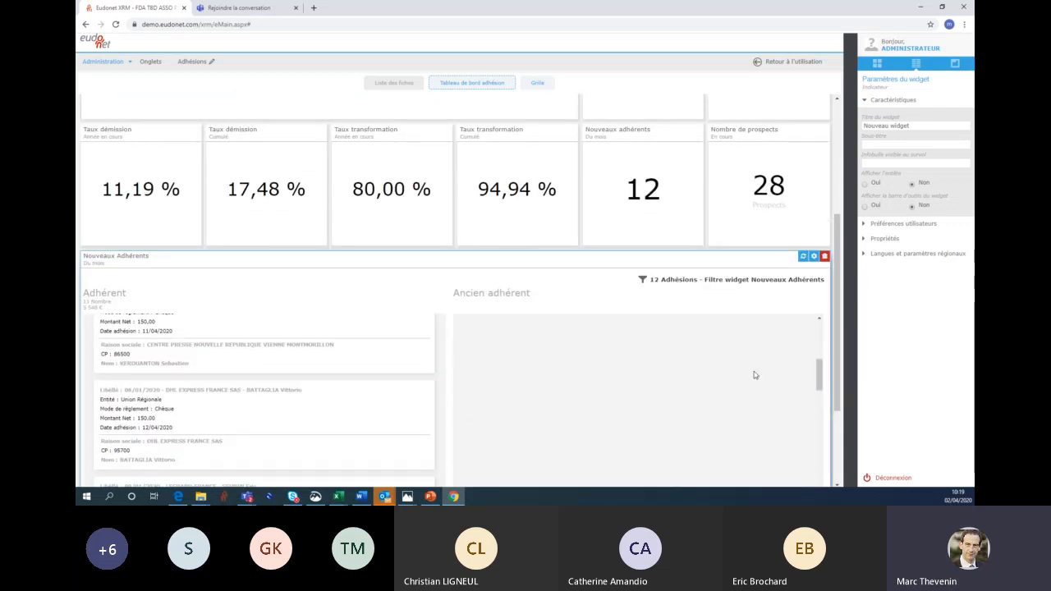
drag(838, 395, 838, 465)
mouse_move(139, 392)
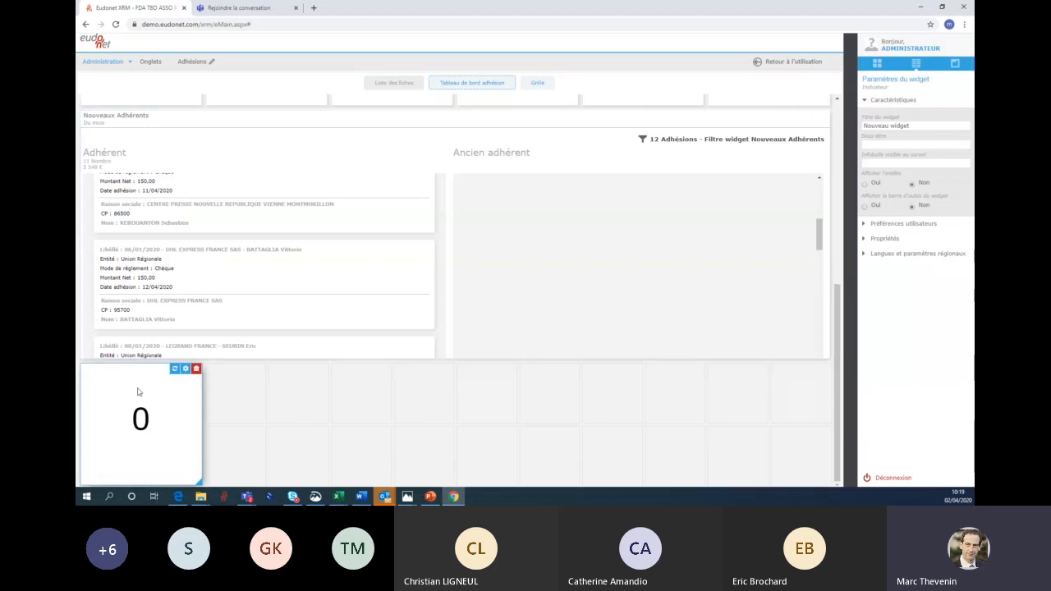
click(187, 371)
Add a Graphique widget beside the new indicator and a Kanban widget beneath them
click(876, 65)
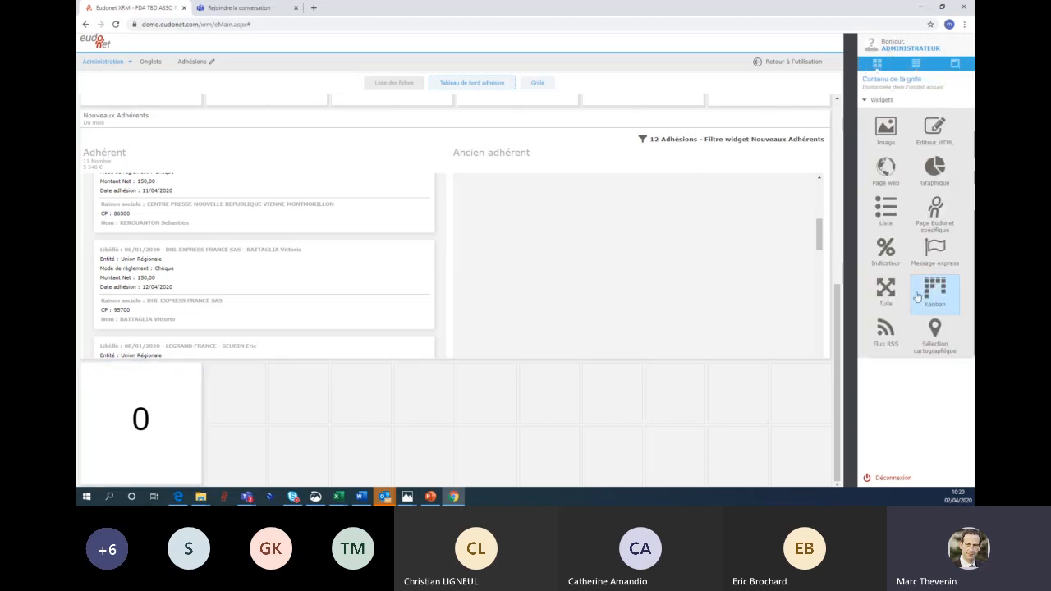
drag(935, 176, 401, 410)
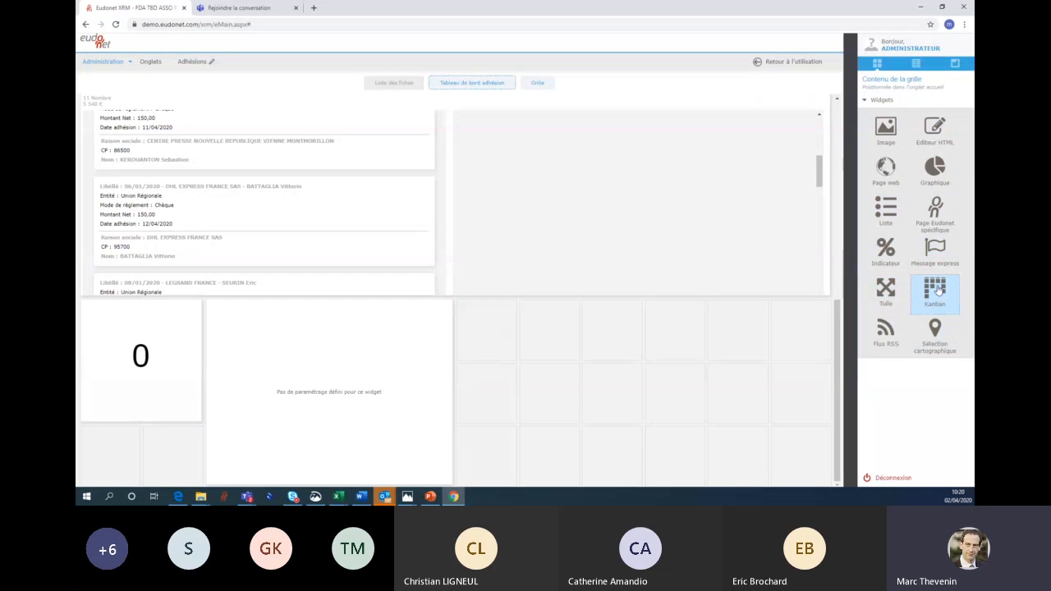
drag(934, 292, 800, 443)
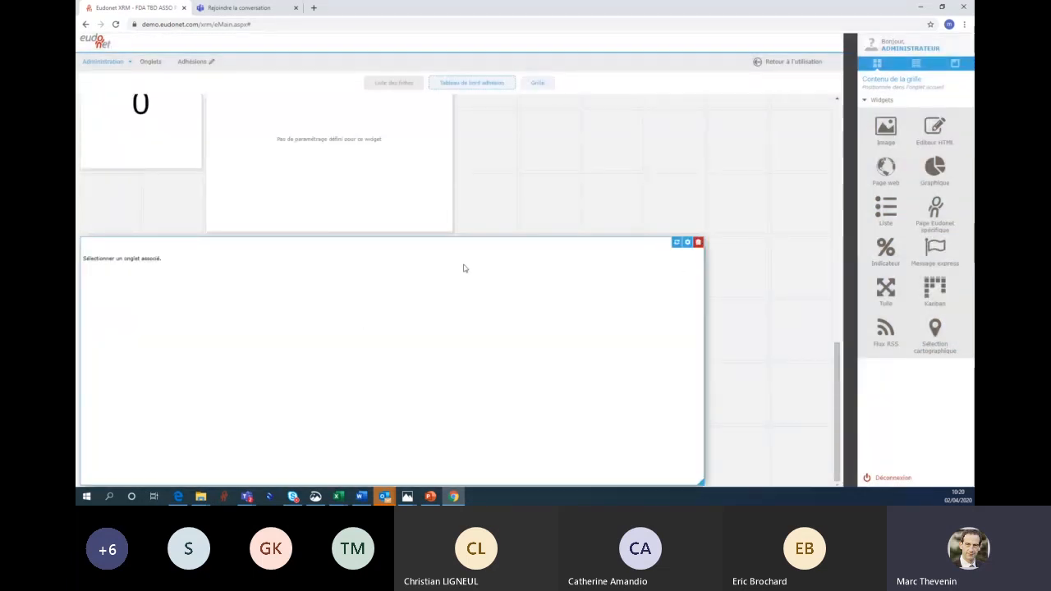
Resize the new chart widget to six columns by two rows and reduce the new indicator to one row high
scroll(497, 308, up, 2)
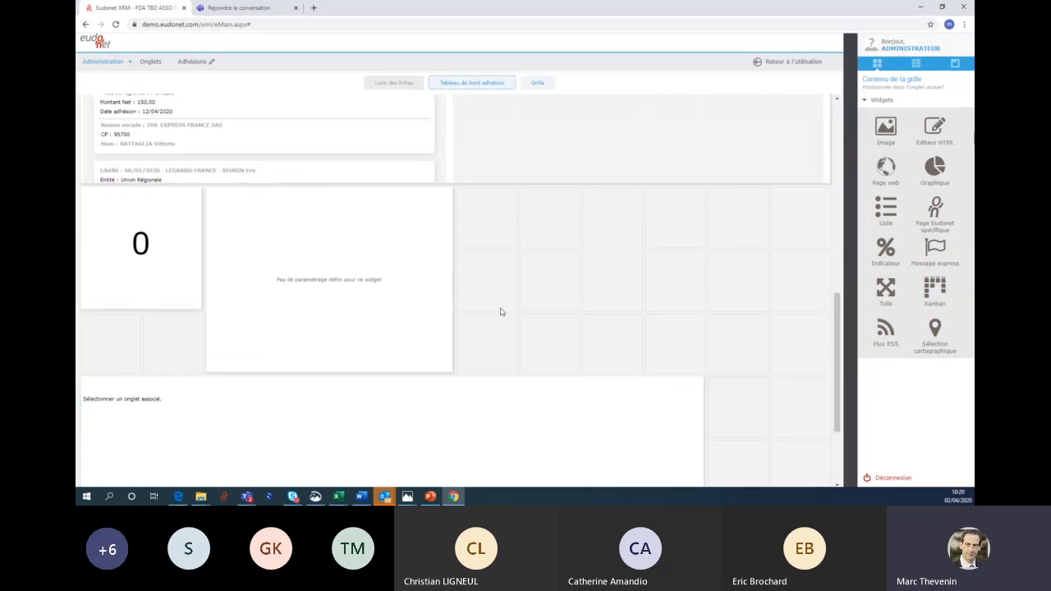
drag(450, 369, 576, 309)
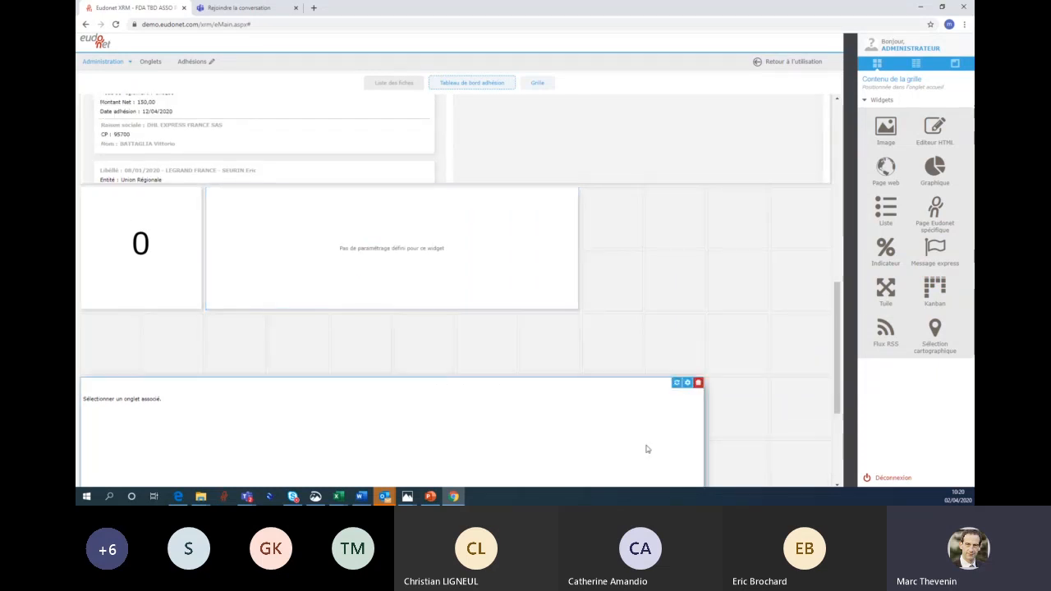
drag(196, 307, 199, 245)
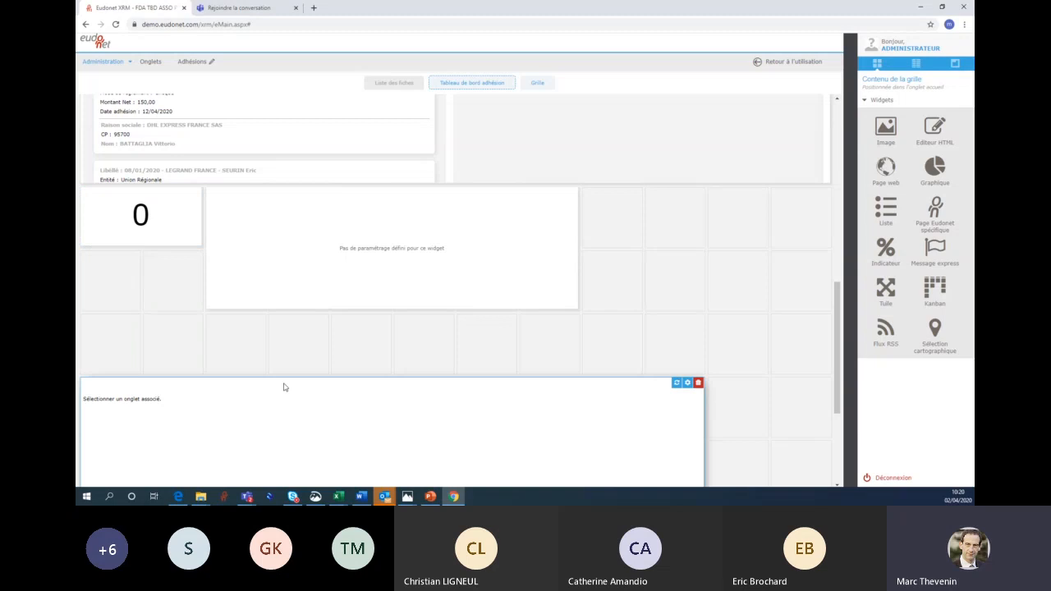
Move the new Kanban widget up directly below the chart widget and stretch it to the grid's full width
drag(168, 381, 164, 314)
scroll(732, 429, down, 2)
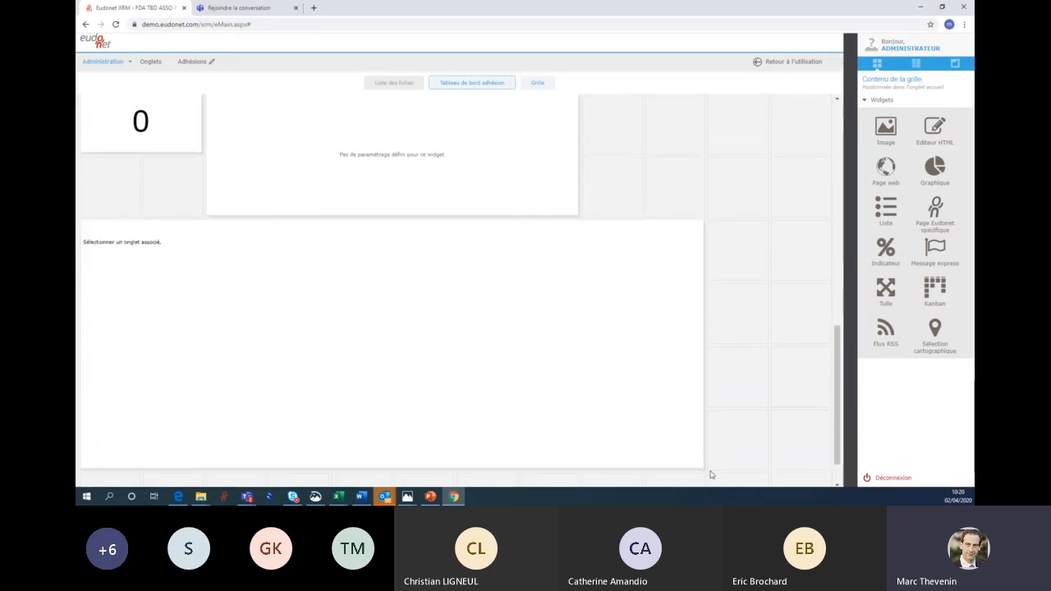
scroll(711, 471, down, 1)
drag(702, 423, 825, 361)
scroll(584, 331, up, 3)
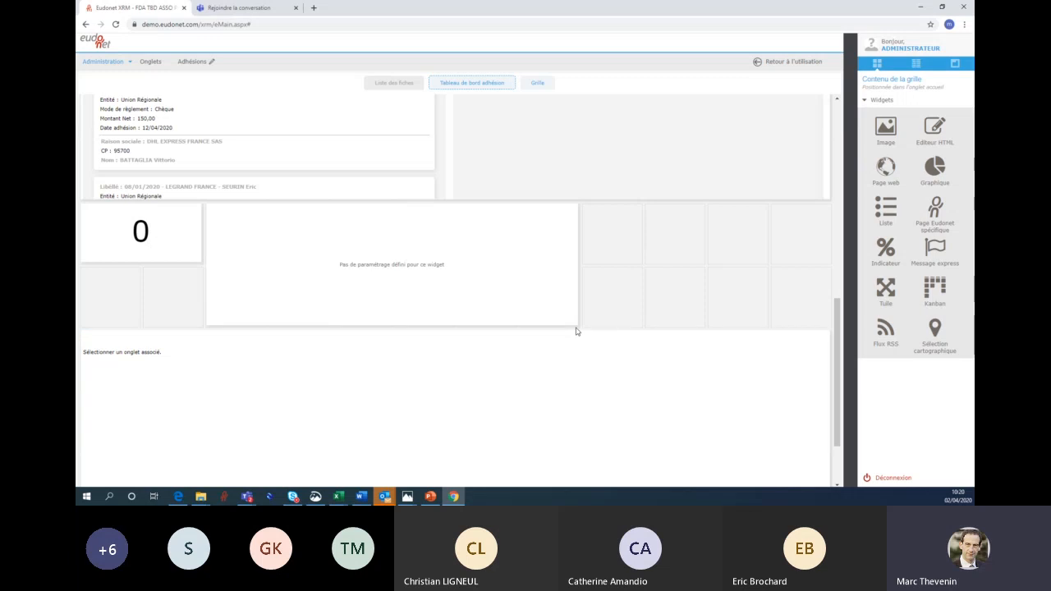
scroll(456, 174, down, 3)
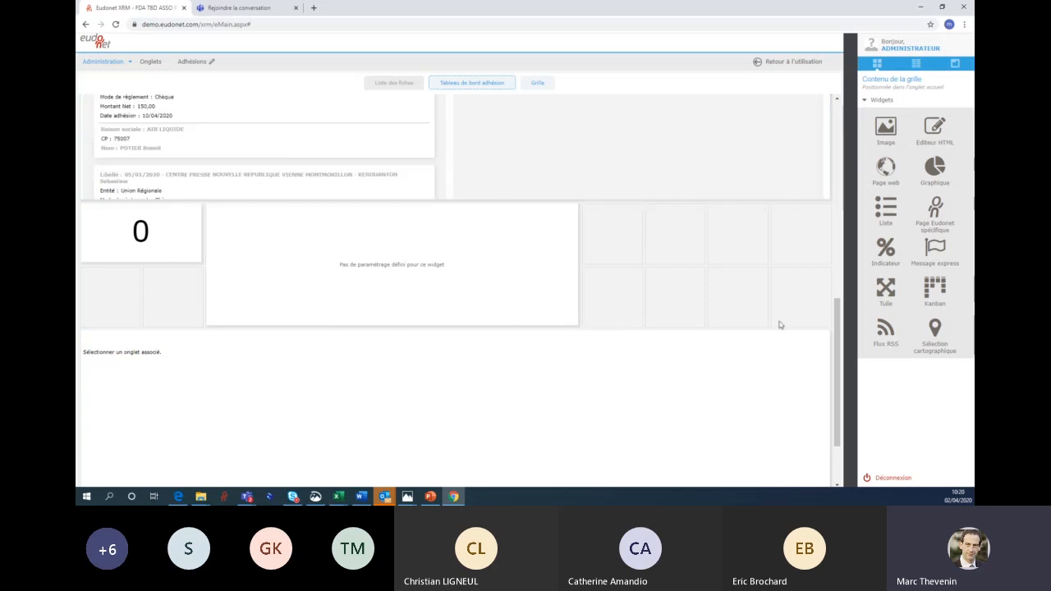
Shrink the Nombre d'Adhérents indicator to one row high and restore it to two rows
drag(837, 313, 844, 103)
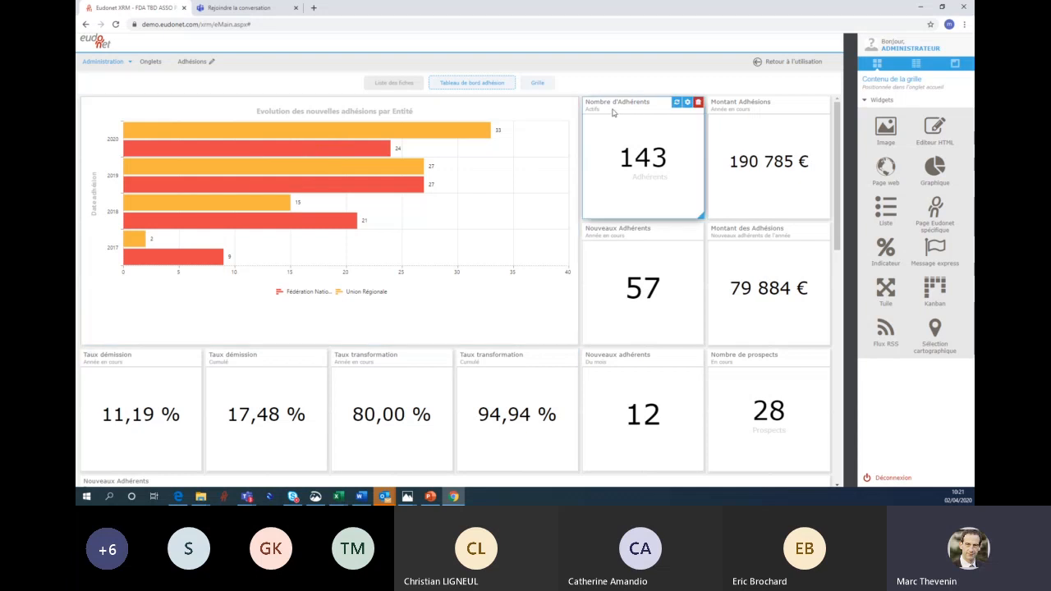
drag(700, 216, 701, 152)
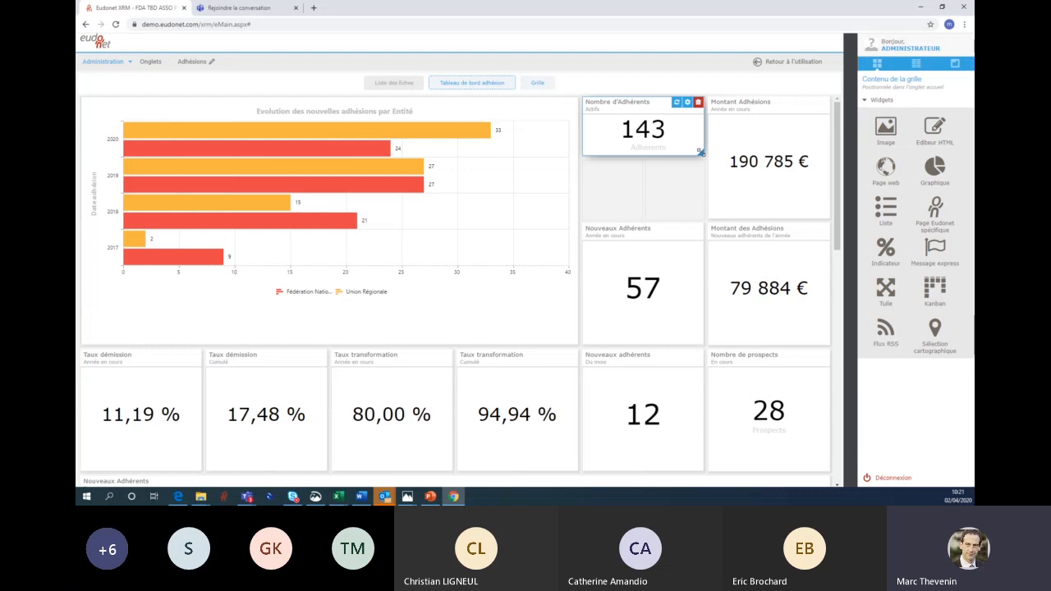
drag(700, 166, 700, 218)
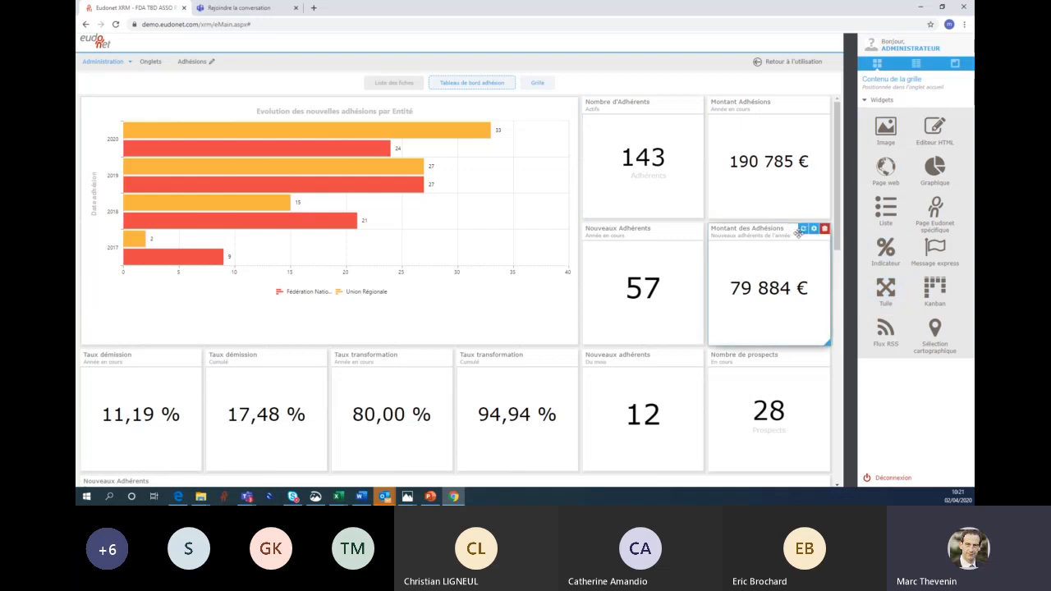
Open the Nombre d'Adhérents indicator's parameters and expand its Propriétés to examine the calculation settings
drag(841, 238, 859, 433)
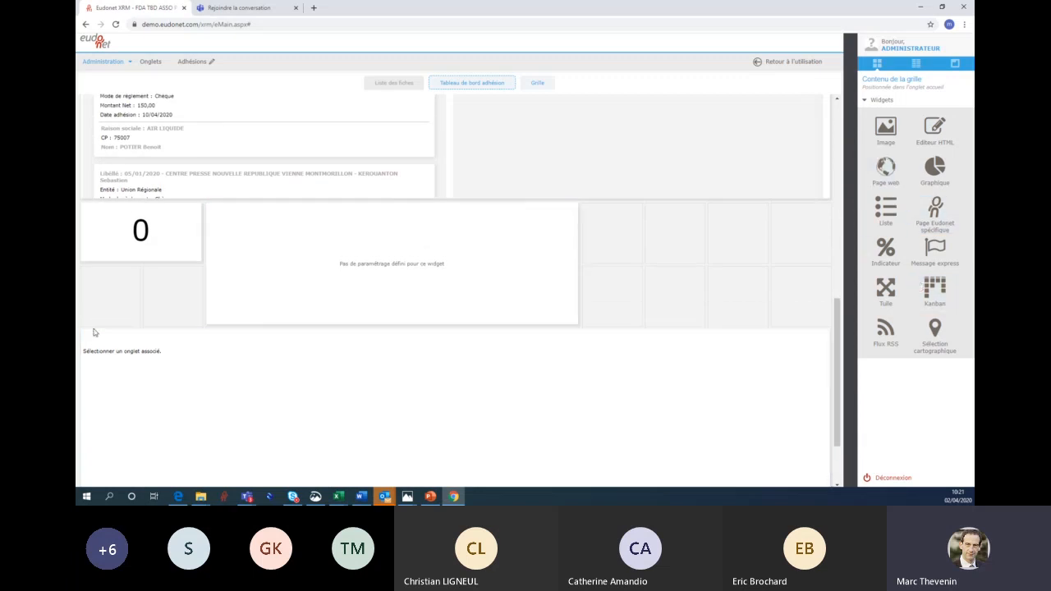
mouse_move(194, 213)
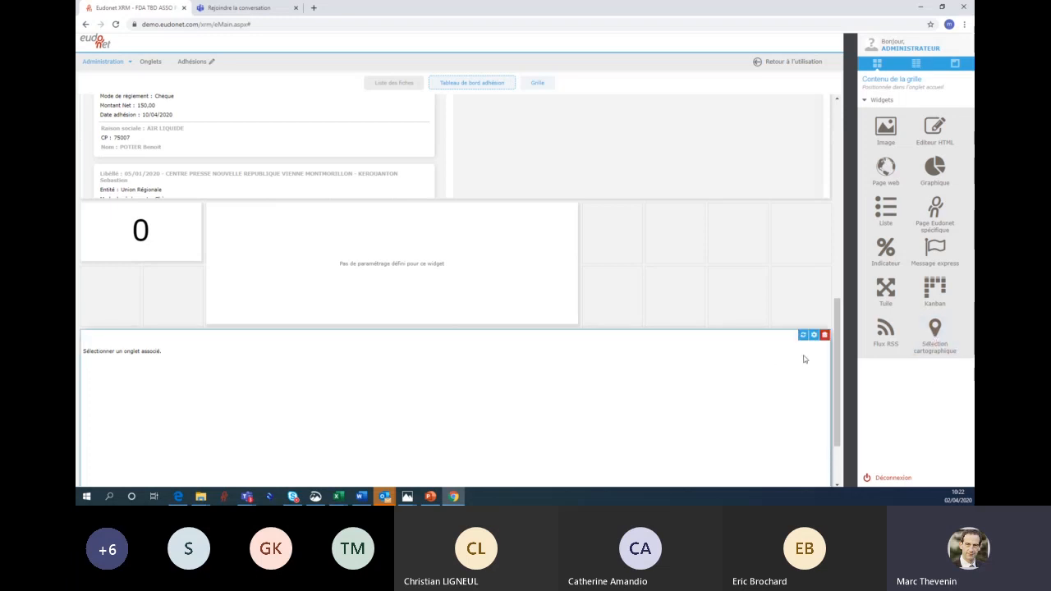
scroll(838, 320, up, 1)
scroll(837, 318, up, 5)
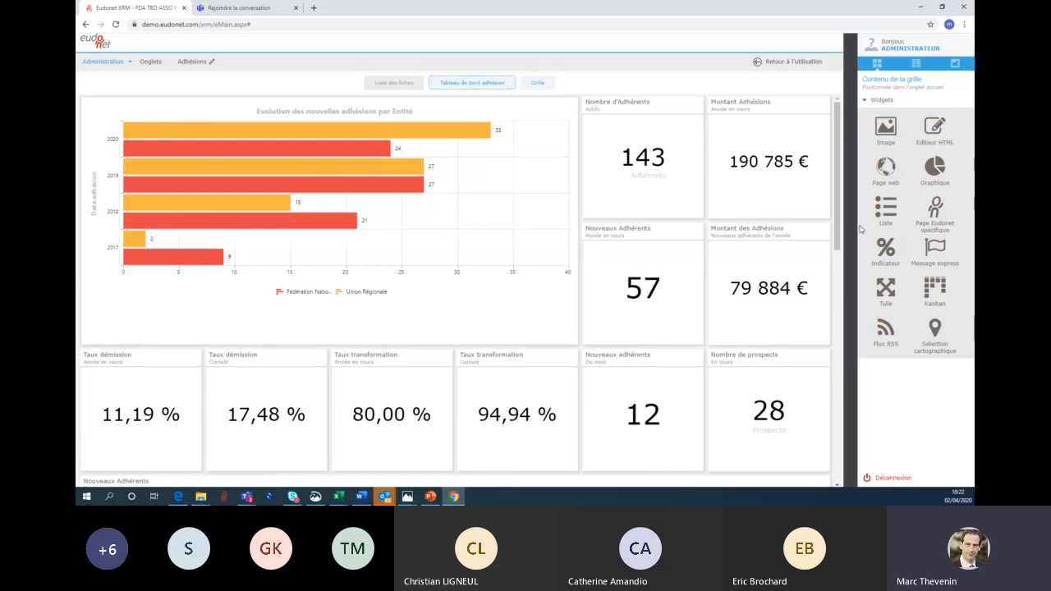
mouse_move(404, 250)
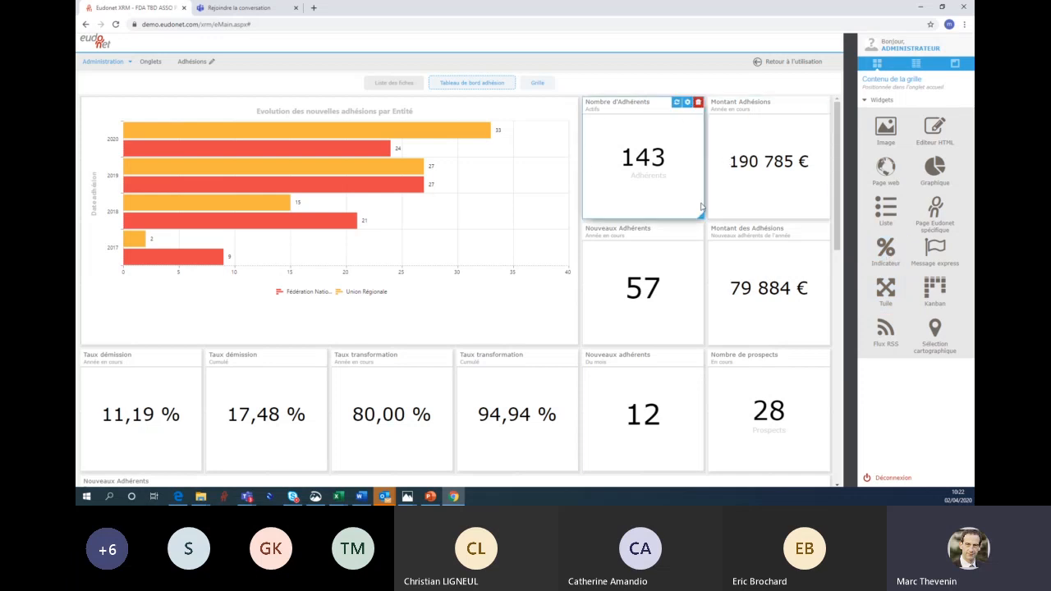
click(689, 102)
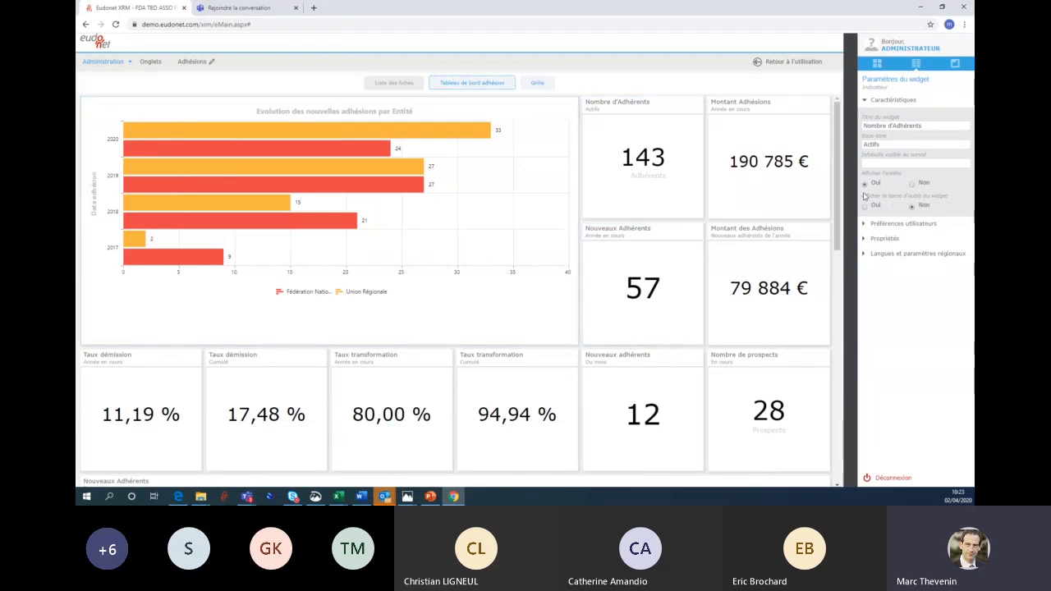
click(890, 240)
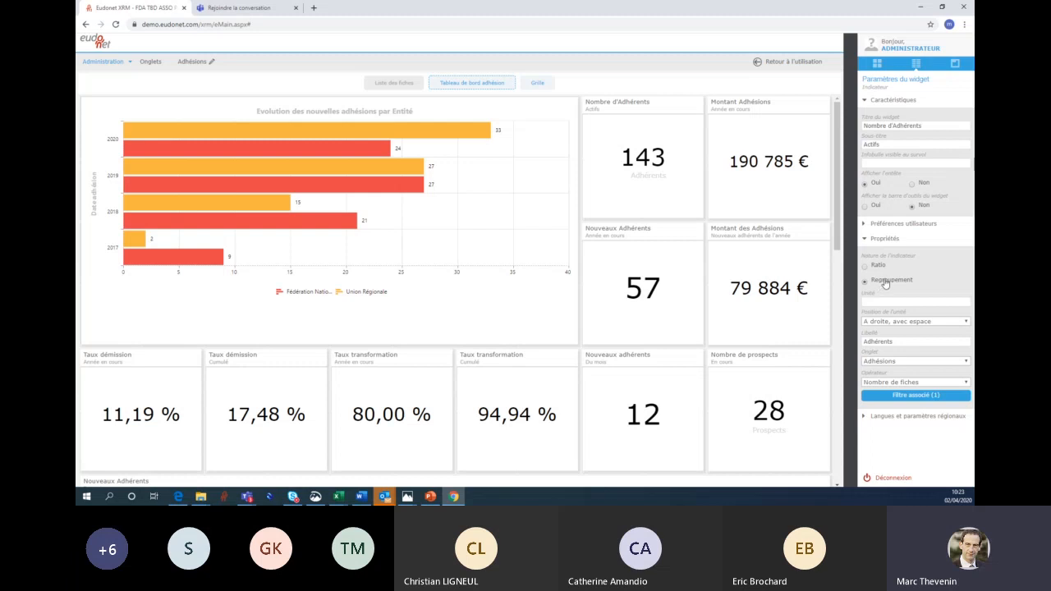
Refresh the Nombre d'Adhérents indicator, set its header display to Non and switch it back to Oui
mouse_move(688, 103)
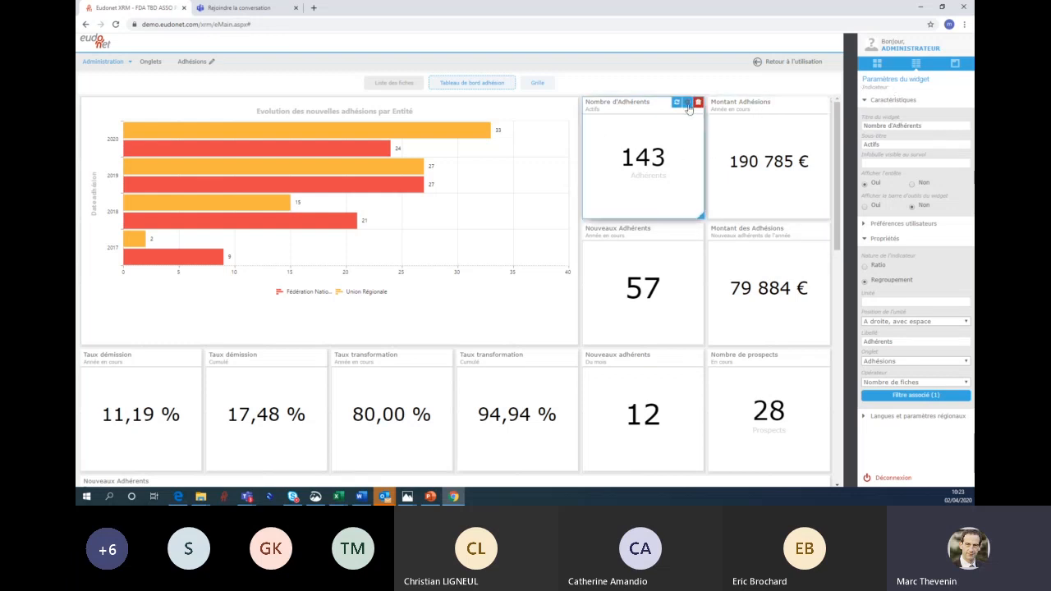
click(815, 63)
click(676, 103)
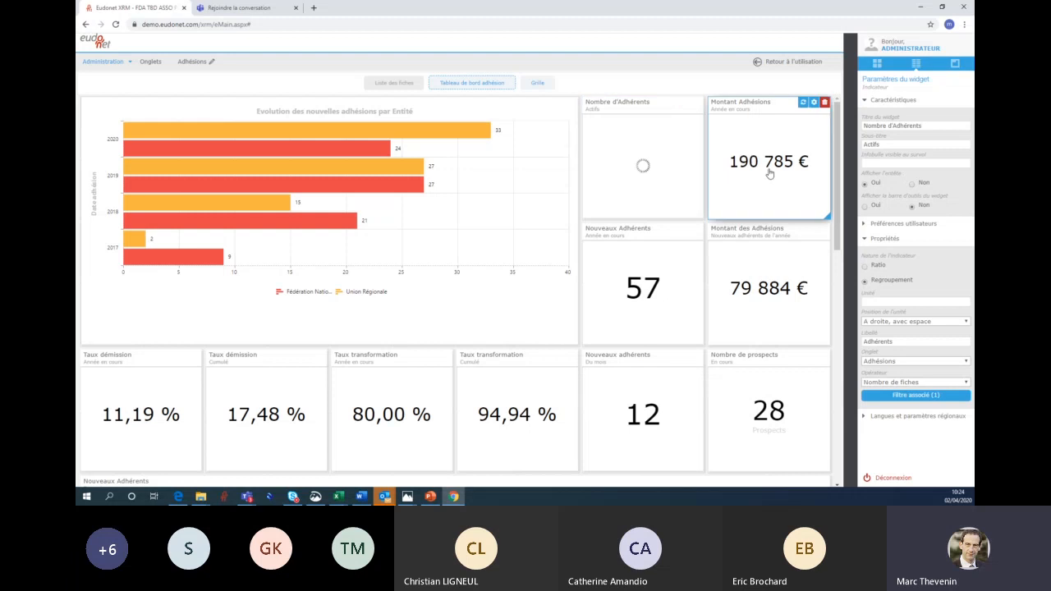
click(911, 184)
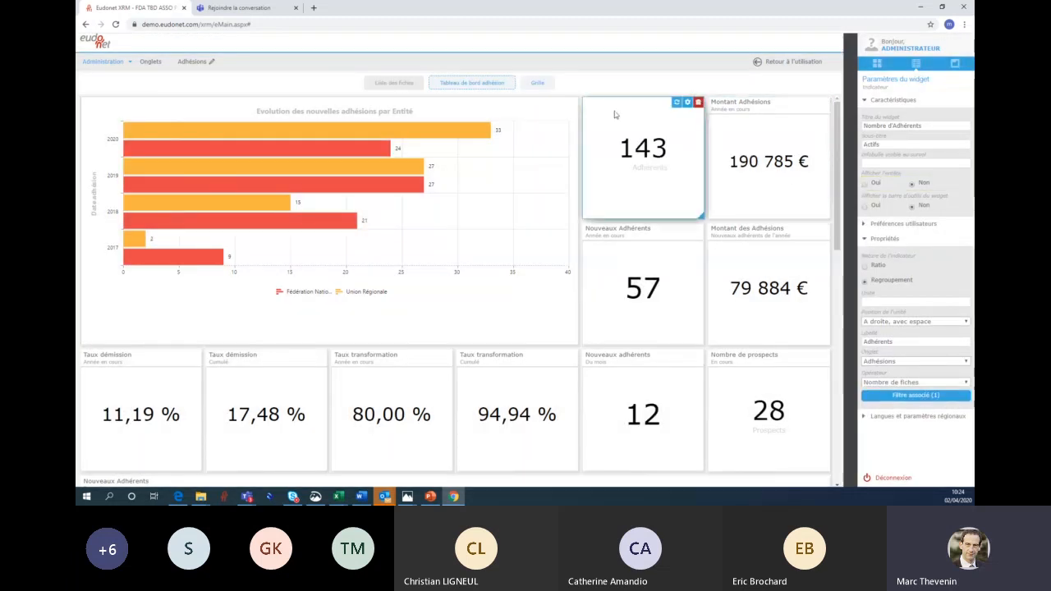
click(866, 185)
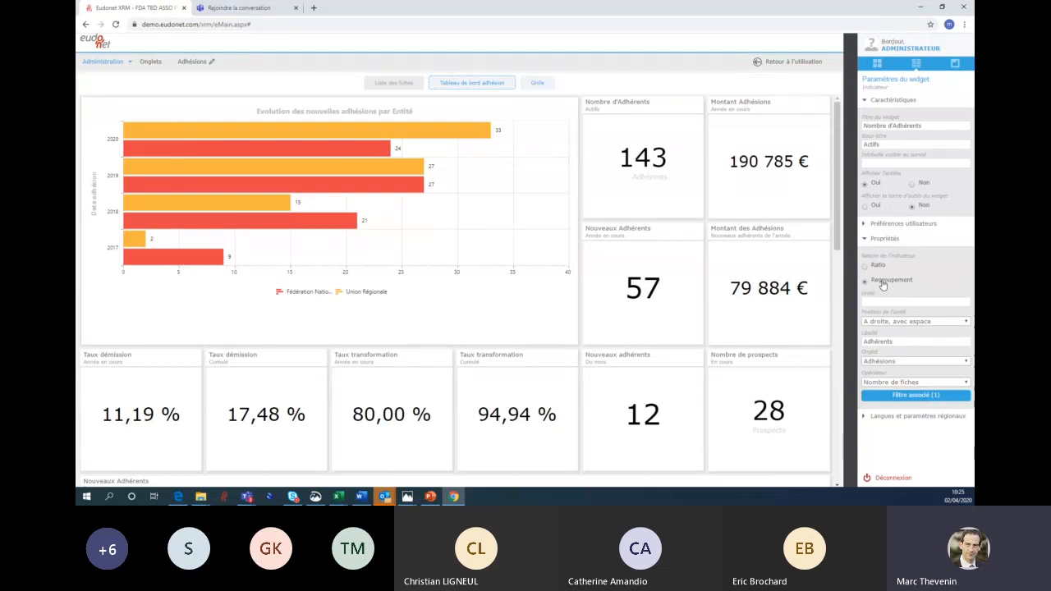
Browse the source tabs available for the Nombre d'Adhérents indicator, leaving Adhésions selected
mouse_move(678, 193)
click(885, 364)
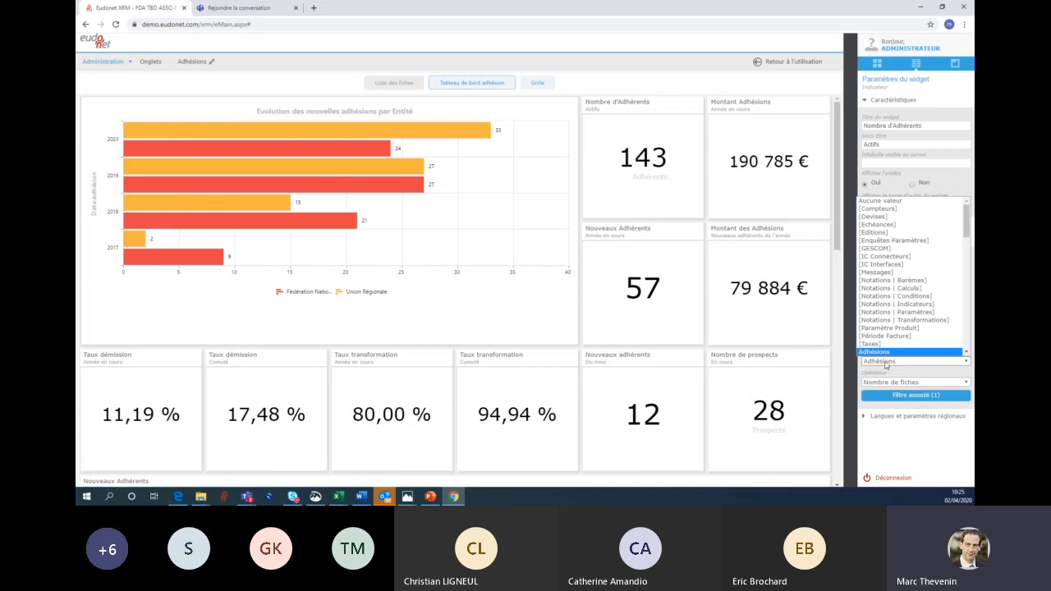
drag(968, 224, 967, 259)
click(967, 178)
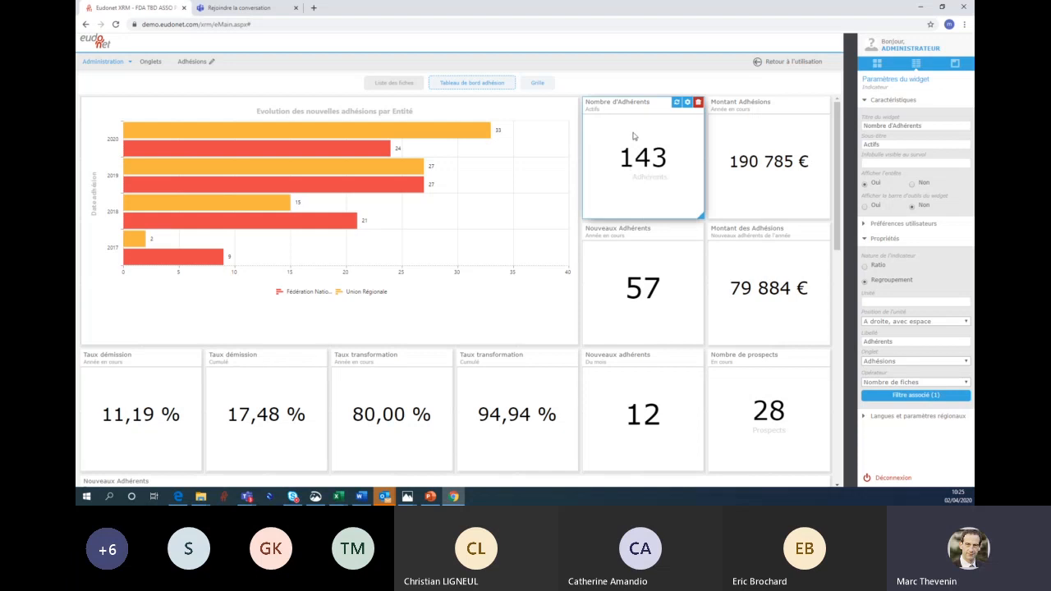
Review the Statut criterion of the [ASSOPROF] Adhérents filter without editing it, and apply that filter to the Nombre d'Adhérents indicator
click(924, 401)
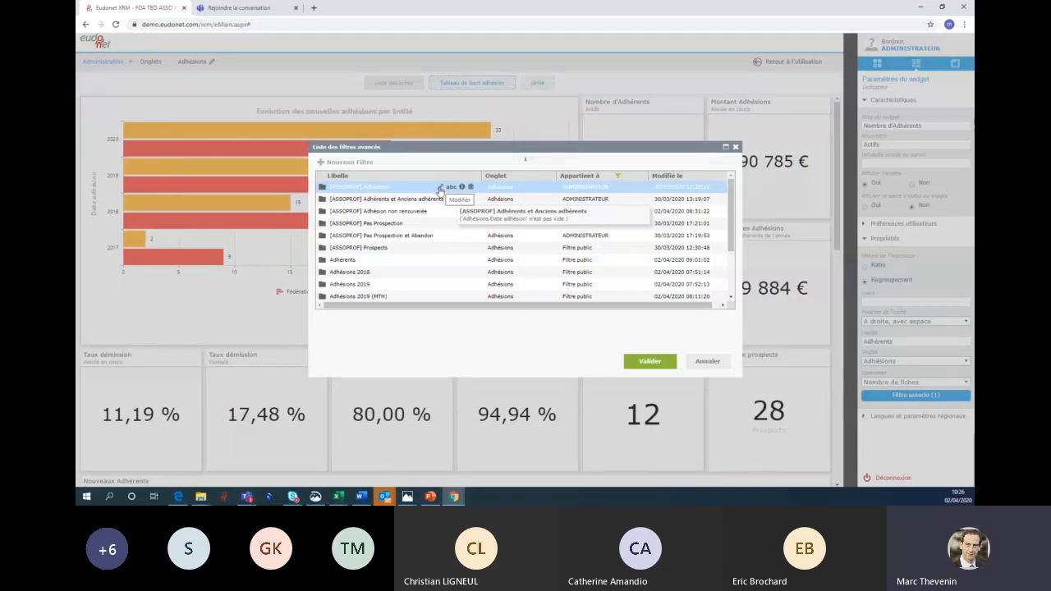
click(440, 189)
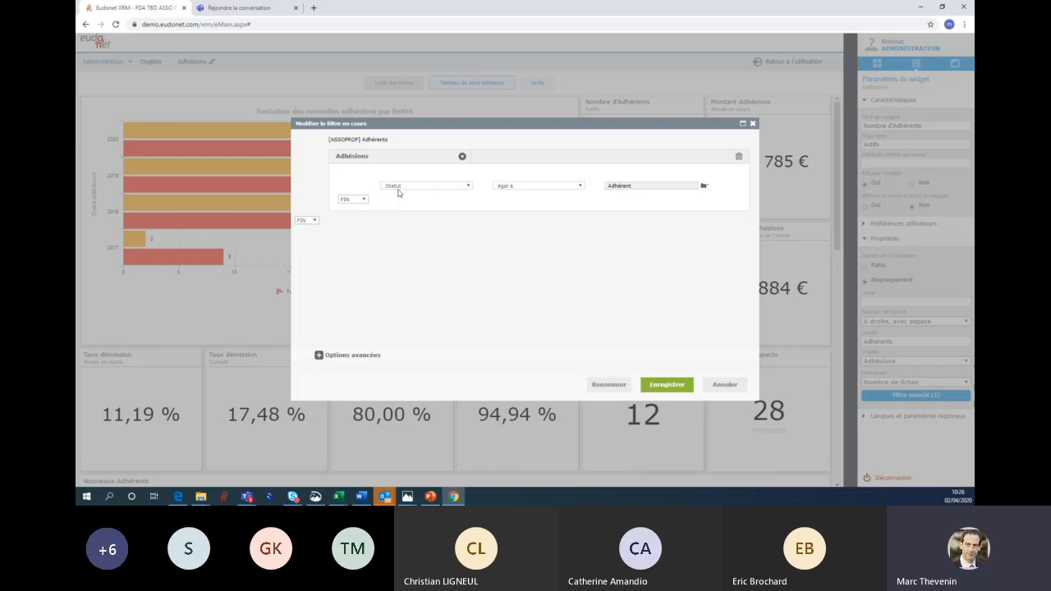
click(705, 188)
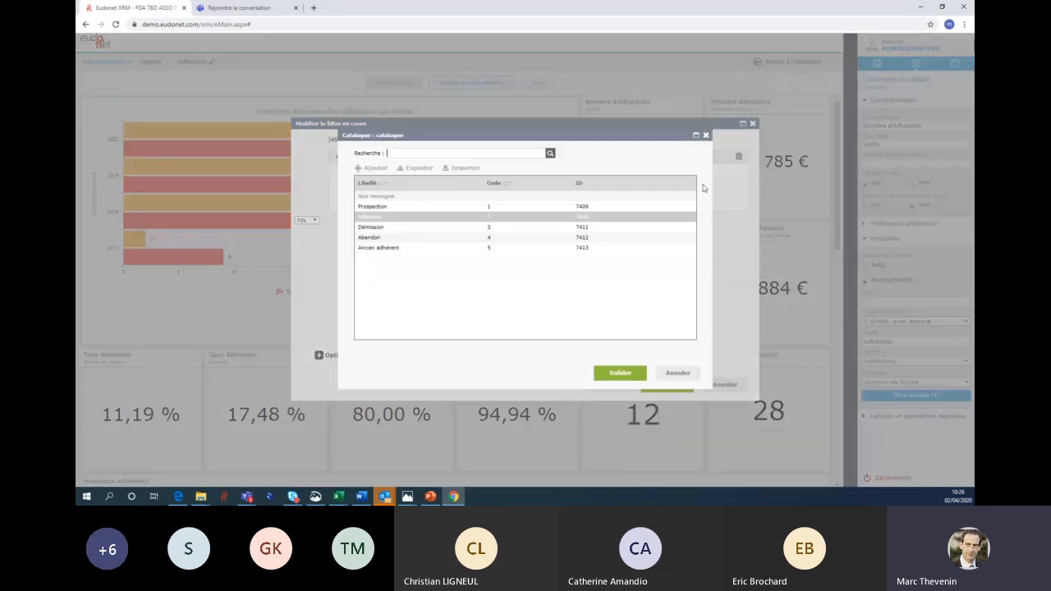
click(694, 375)
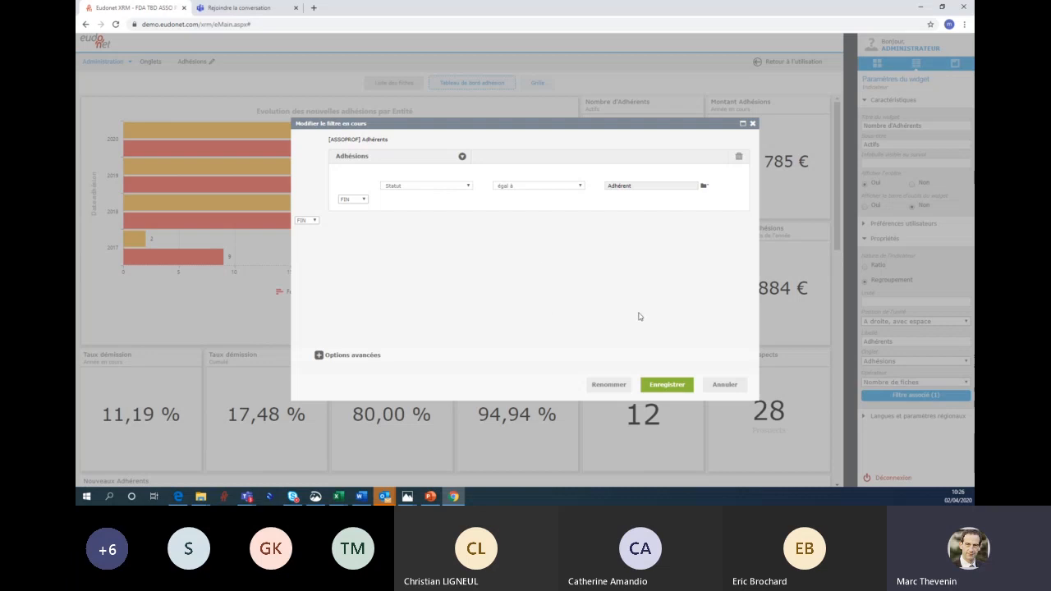
click(726, 386)
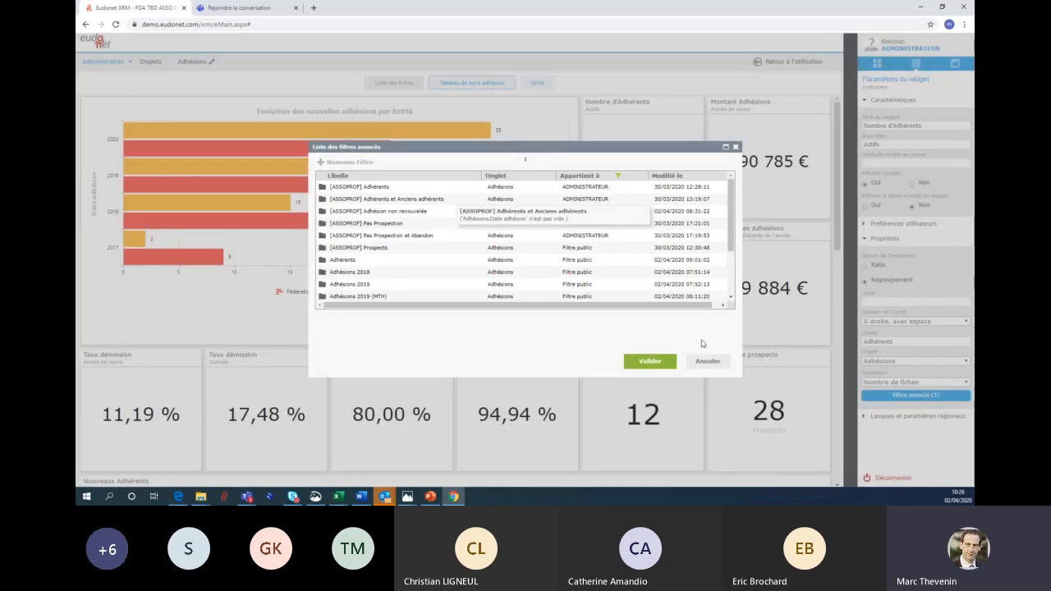
click(394, 191)
click(665, 363)
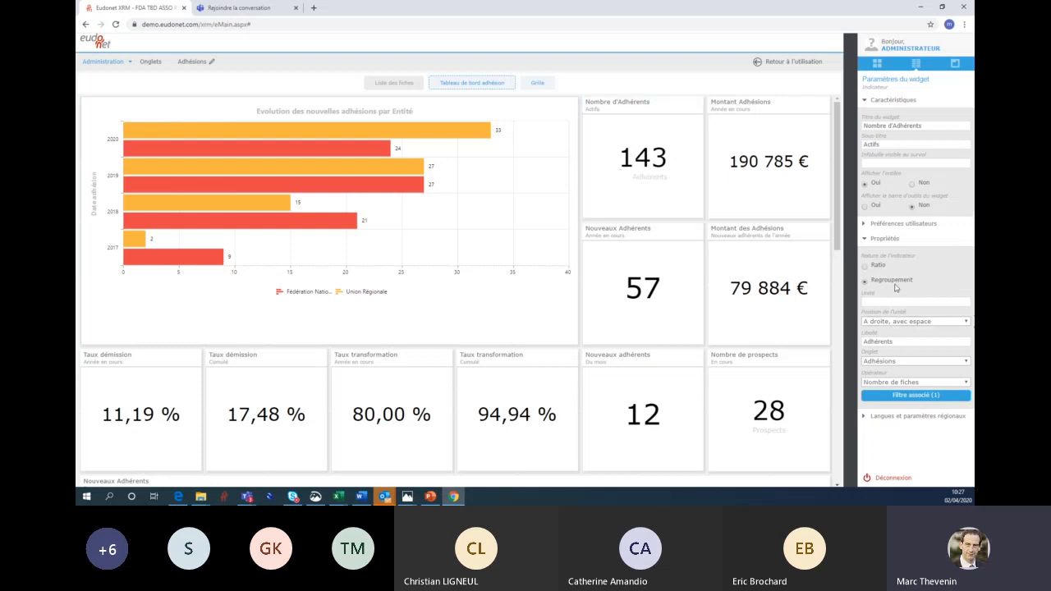
Open the Montant Adhésions (Année en cours) indicator's parameters and choose Somme as the operator and Adhésions.Montant Net as the rubrique
mouse_move(812, 105)
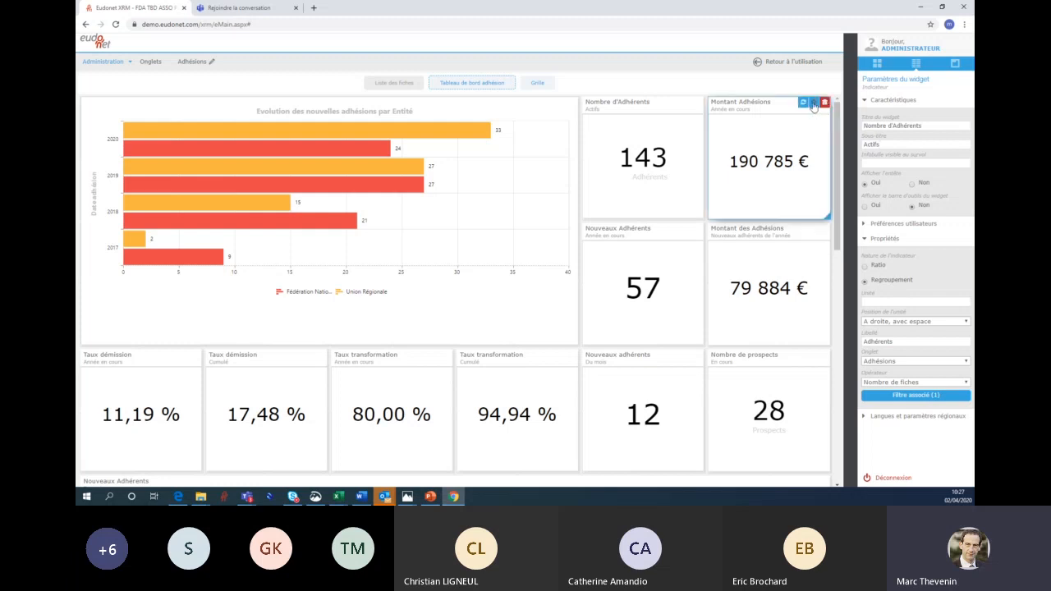
click(813, 105)
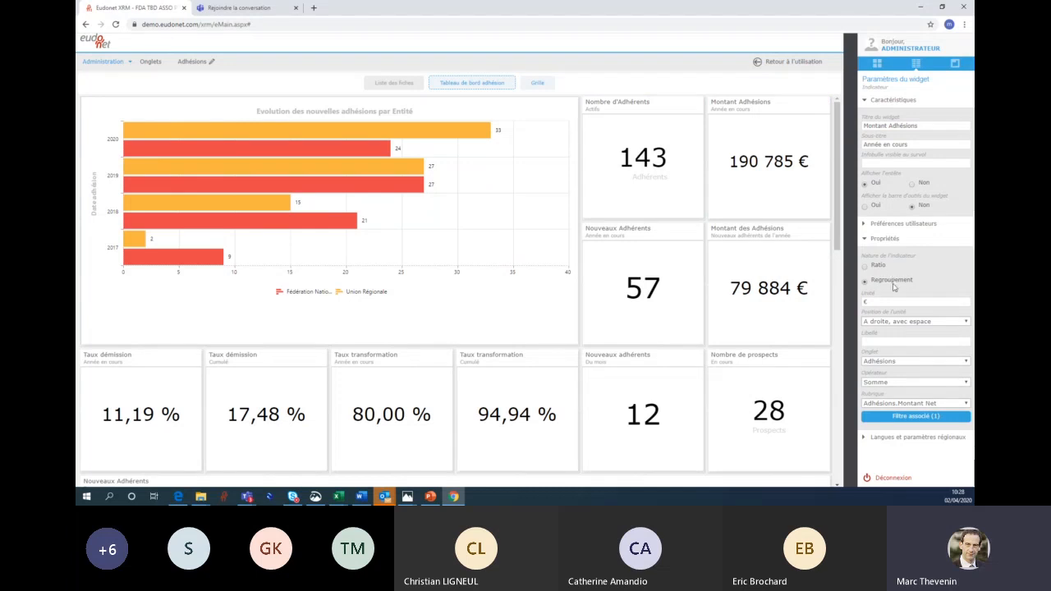
click(968, 383)
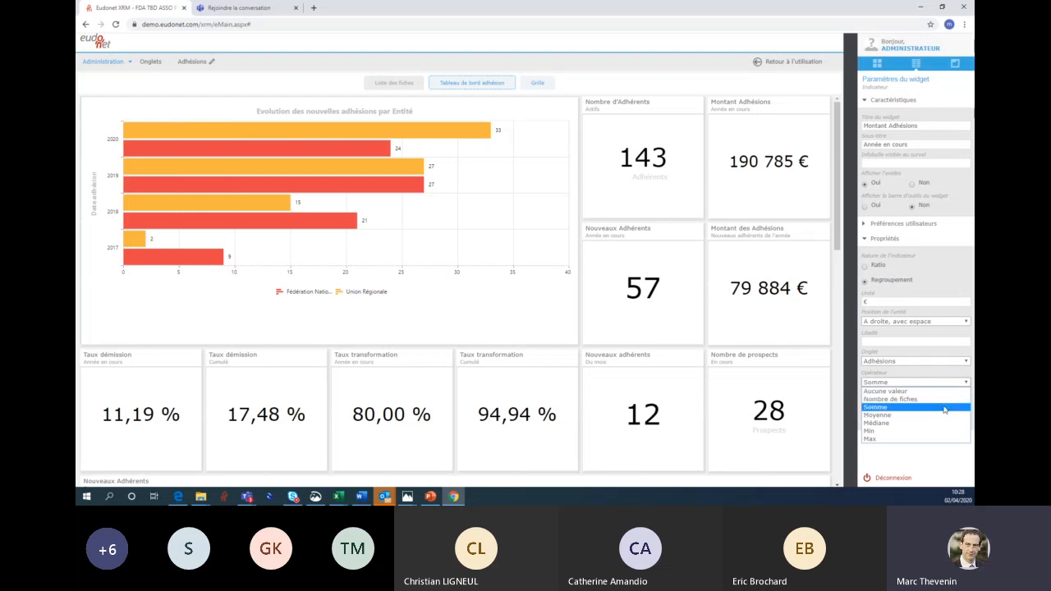
click(944, 407)
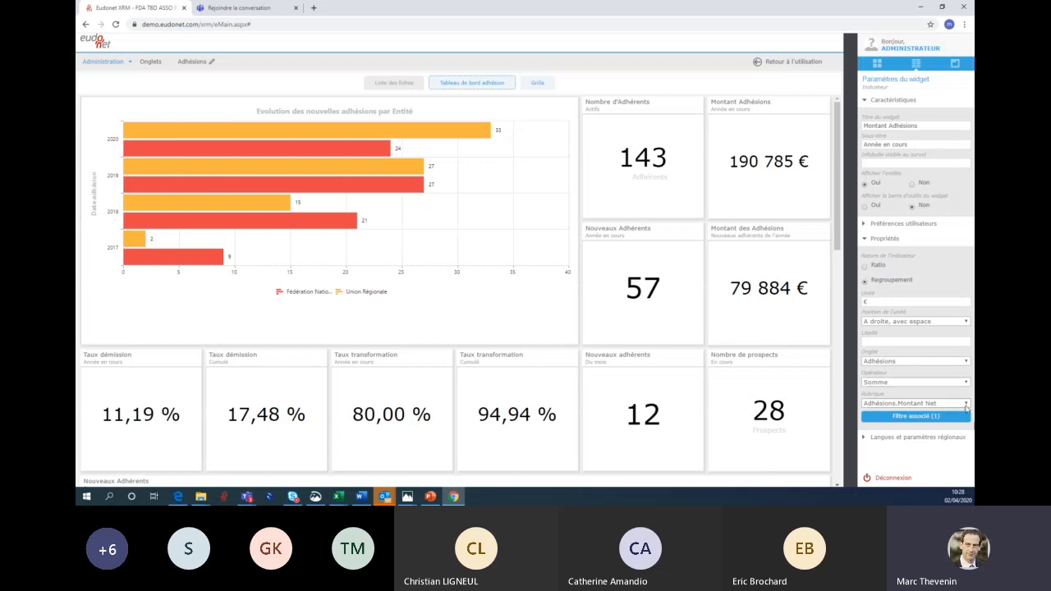
click(967, 404)
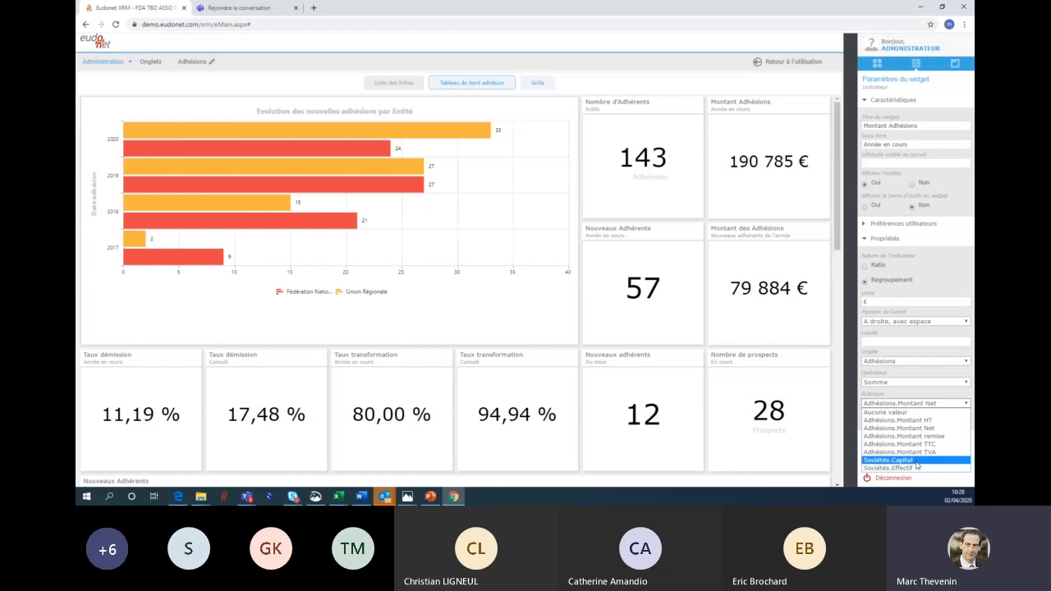
click(940, 429)
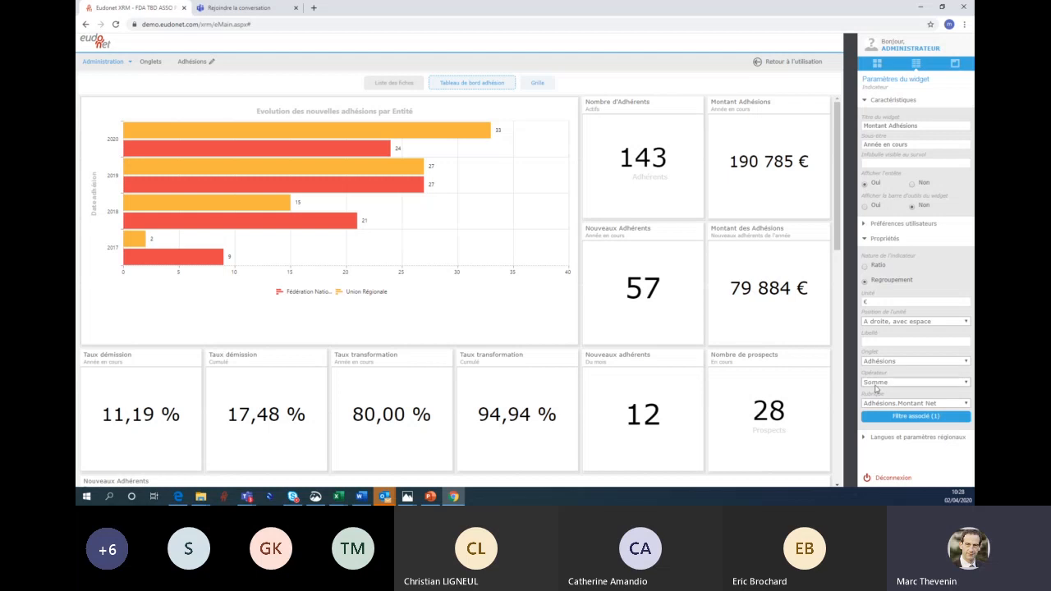
Consult the filters available for the Montant Adhésions indicator without picking one, and set its unit to €HT
click(927, 418)
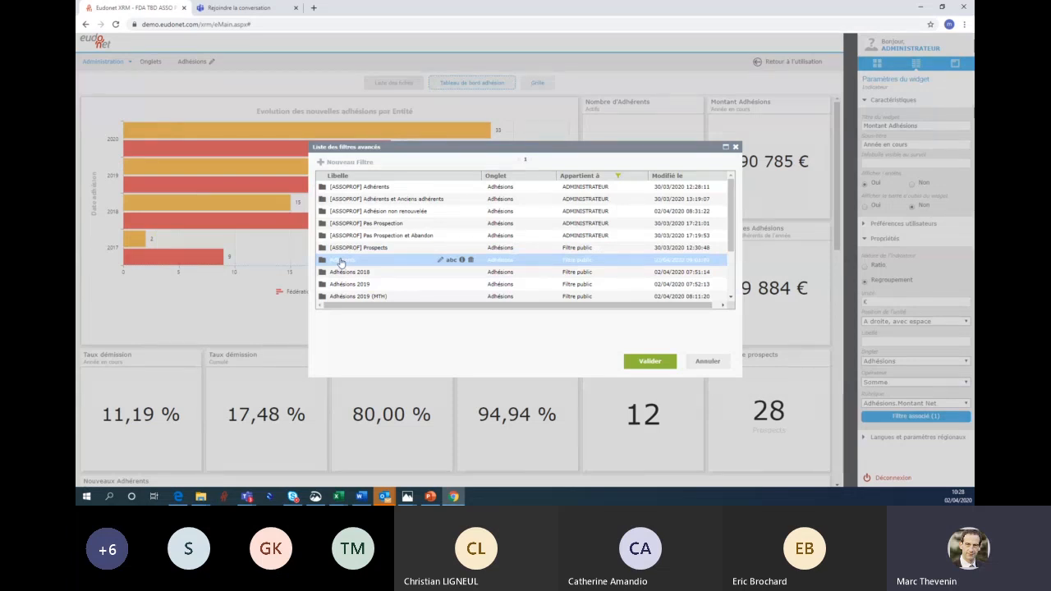
click(706, 362)
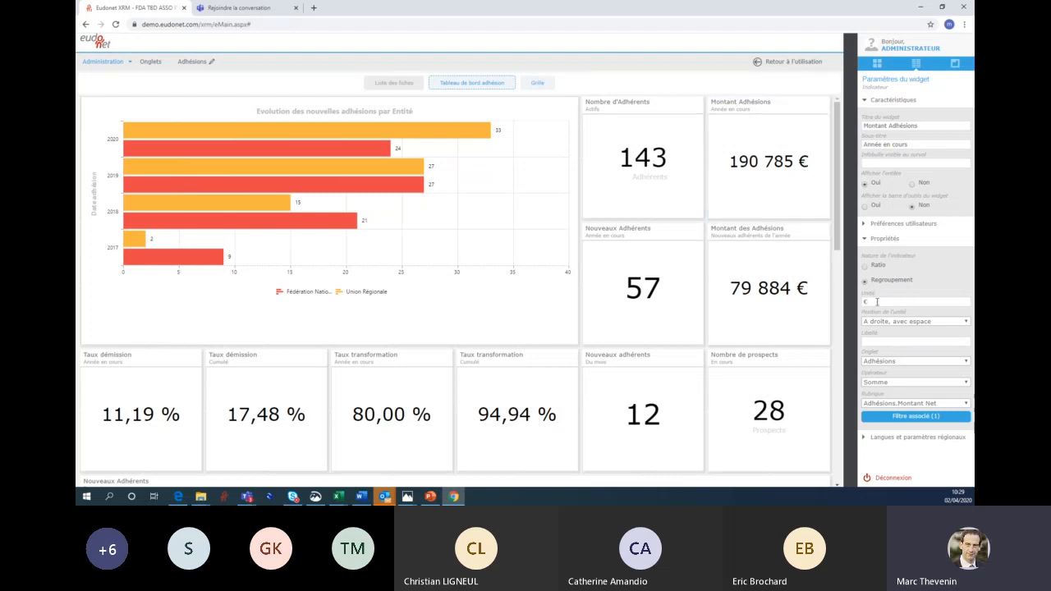
text(HT)
click(942, 276)
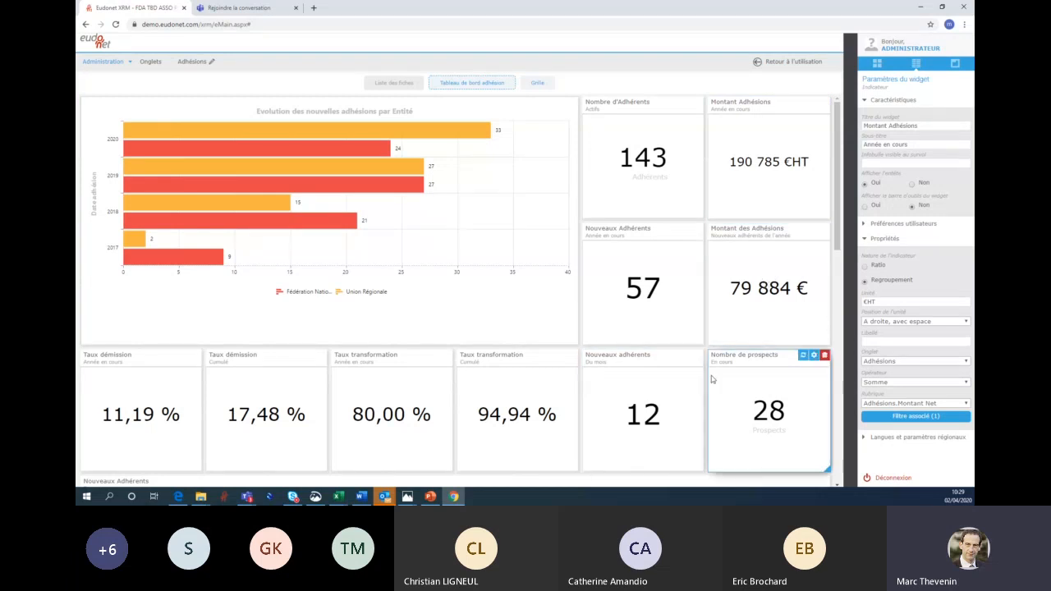
Open the Taux démission (Année en cours) indicator's parameters and examine its ratio settings down to the numerator and denominator
scroll(710, 378, down, 1)
scroll(711, 380, down, 1)
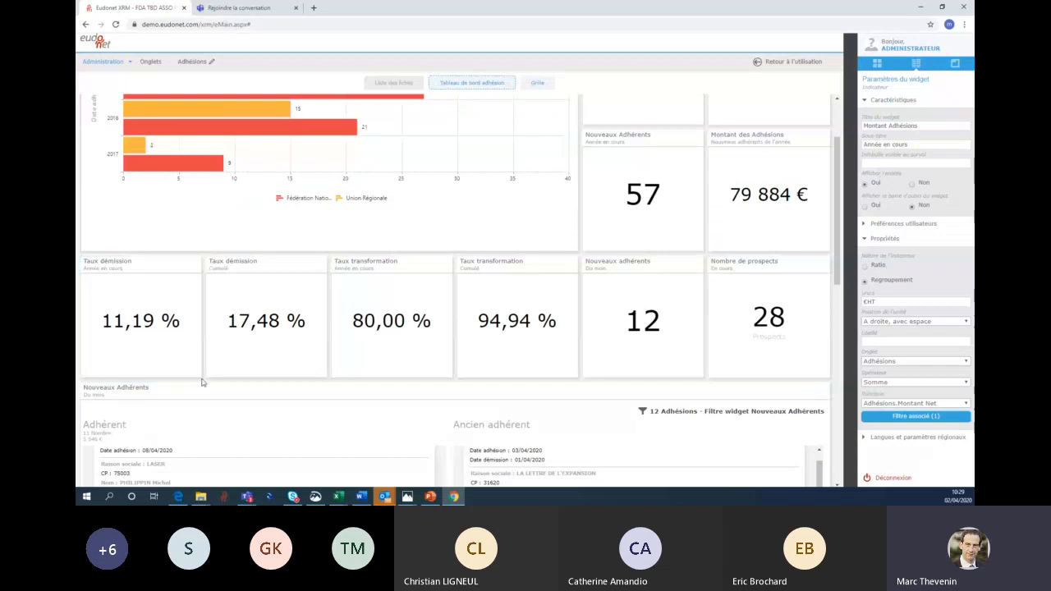
mouse_move(118, 265)
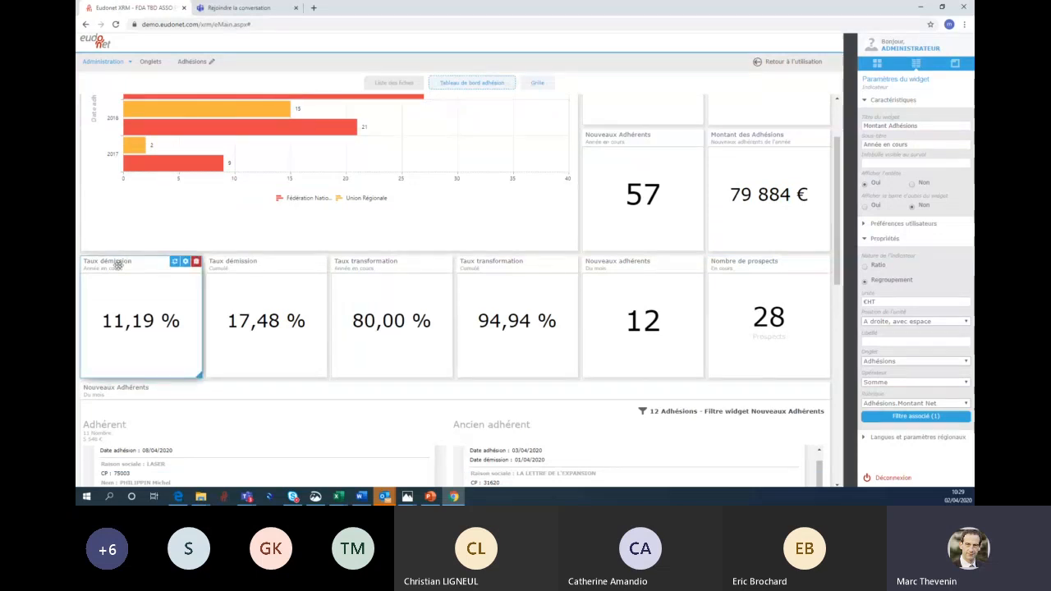
click(174, 269)
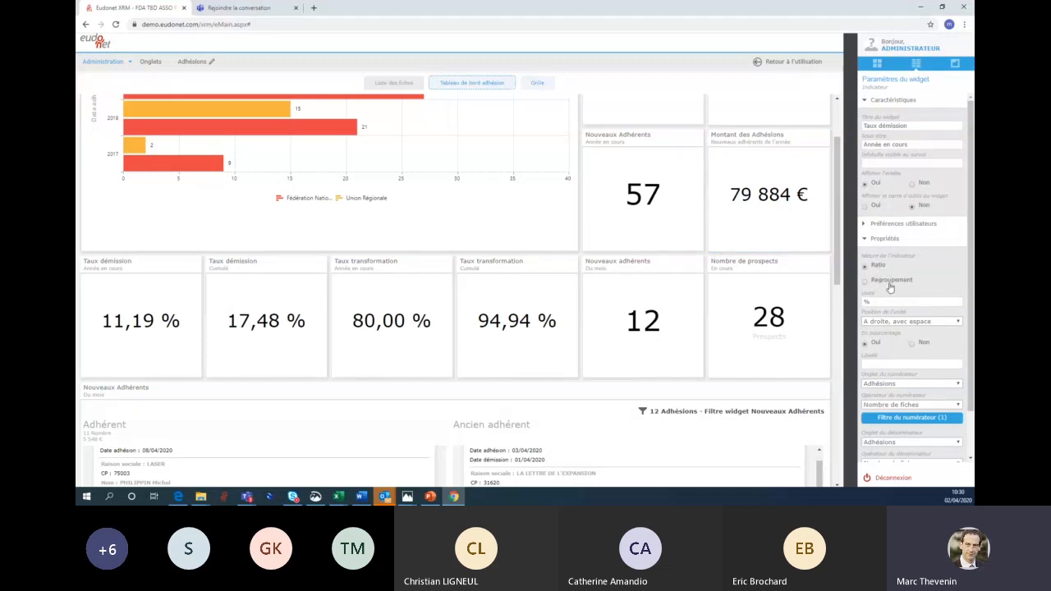
scroll(928, 361, down, 1)
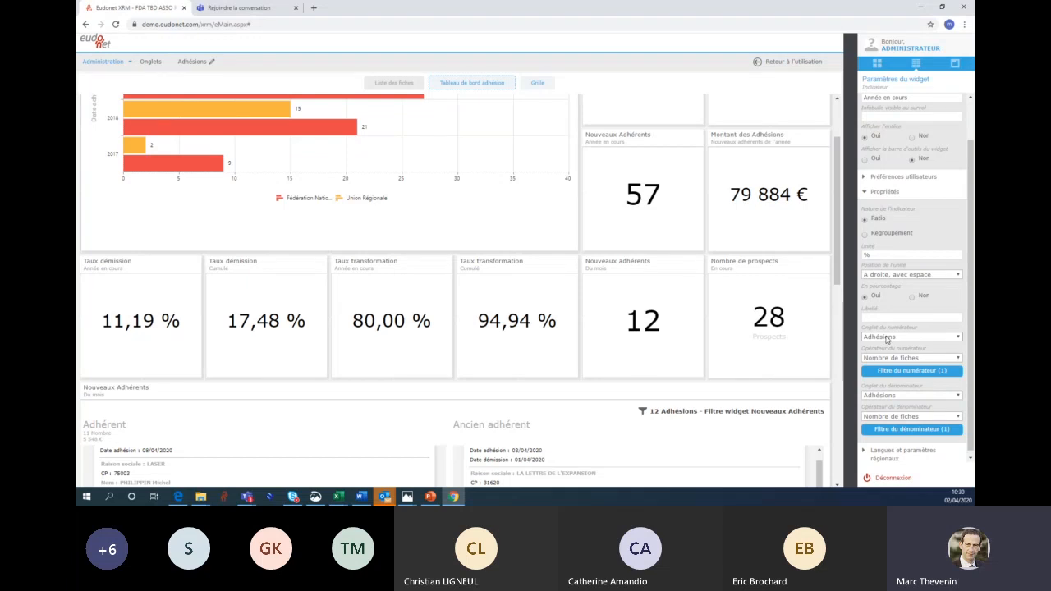
Inspect the numerator and denominator filter lists of the Taux démission (Année en cours) ratio, closing each without changes
click(912, 375)
scroll(599, 259, down, 2)
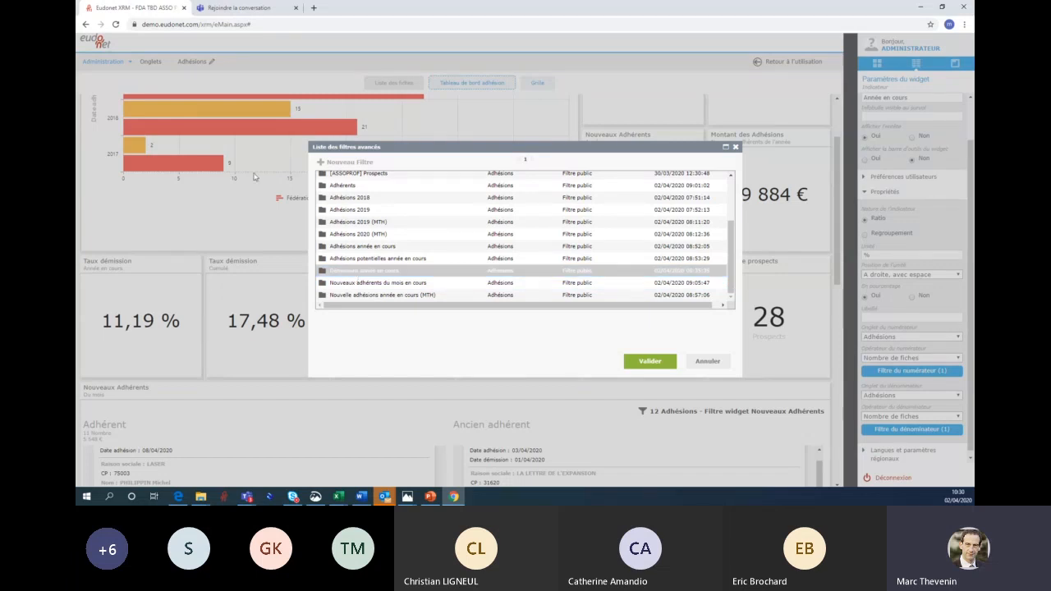
click(698, 361)
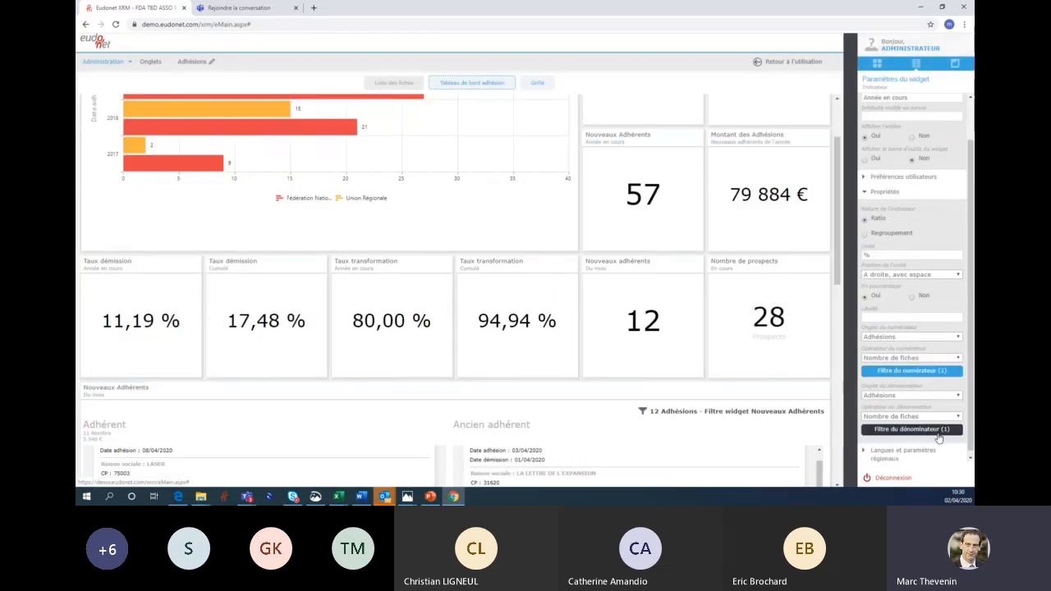
scroll(918, 423, down, 1)
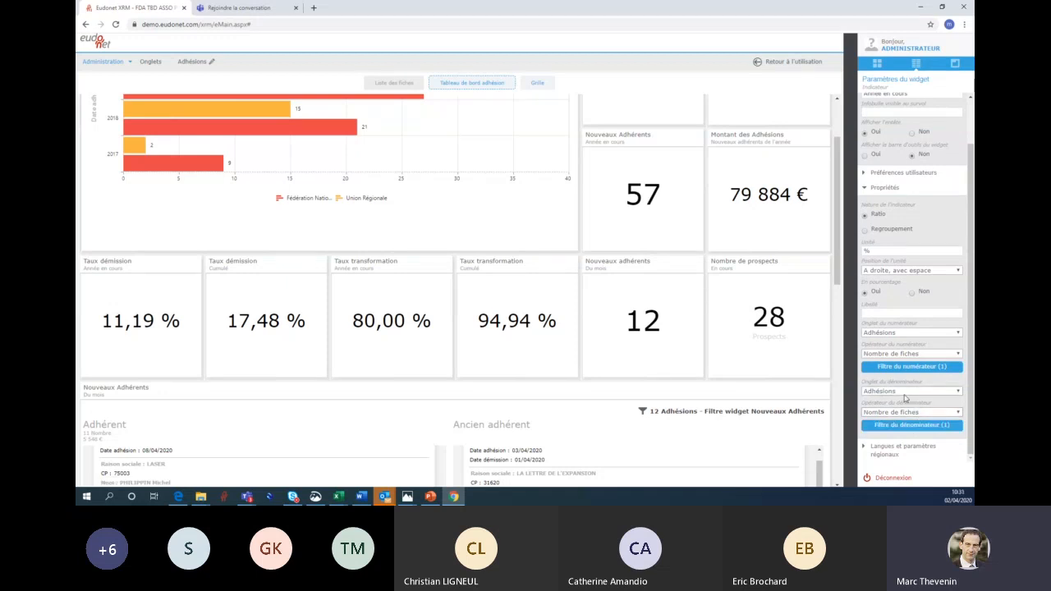
click(925, 428)
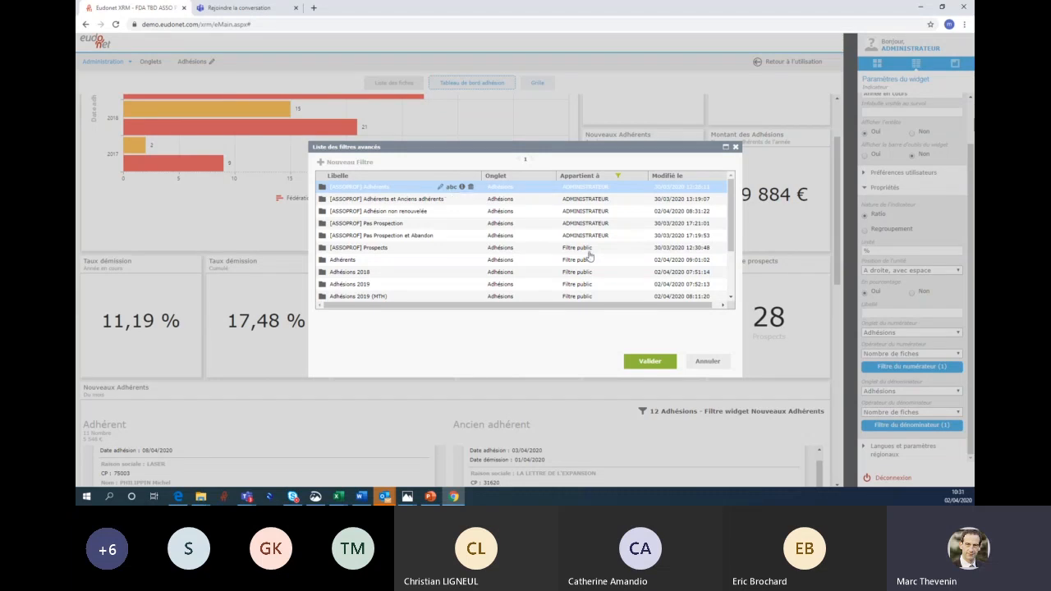
click(710, 361)
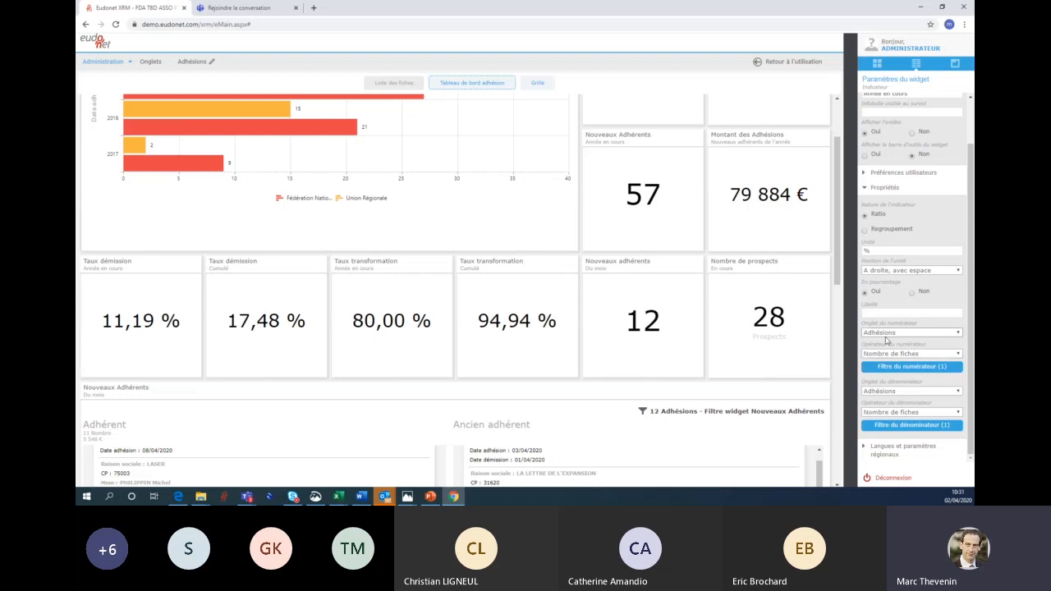
Browse the operators offered for the Taux démission ratio's numerator and denominator, leaving both on Nombre de fiches
click(915, 355)
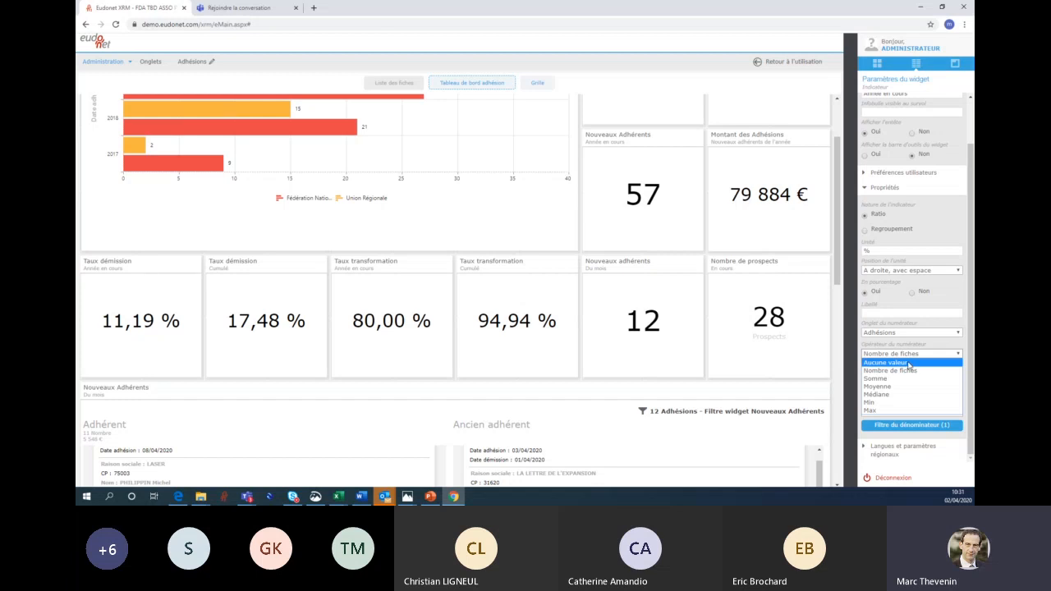
click(957, 303)
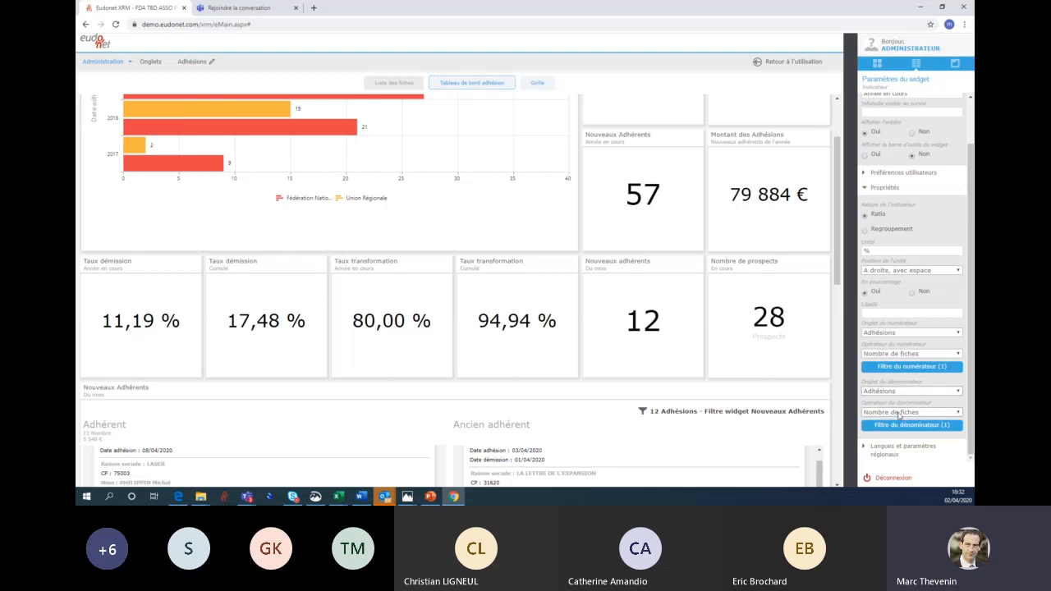
click(899, 413)
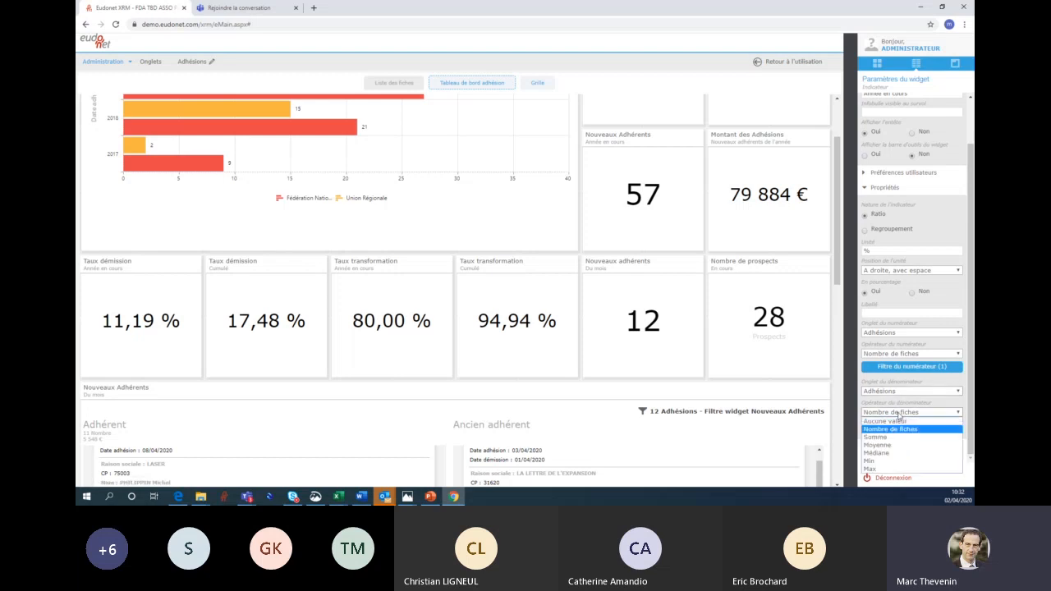
click(954, 383)
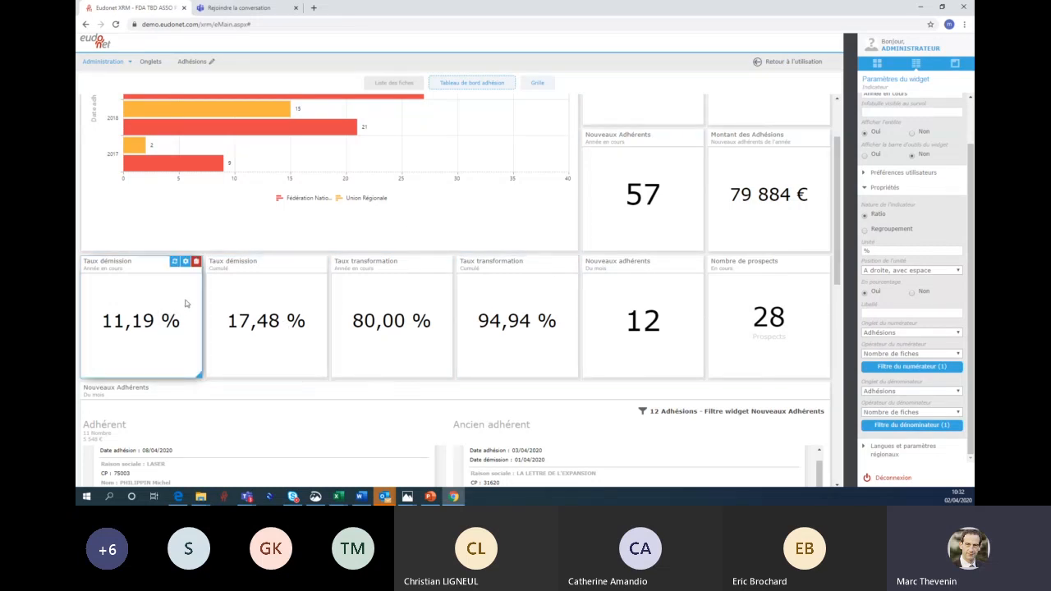
Display the grid's available widget types and open the parameters of the Evolution des nouvelles adhésions par Entité chart
scroll(788, 164, up, 2)
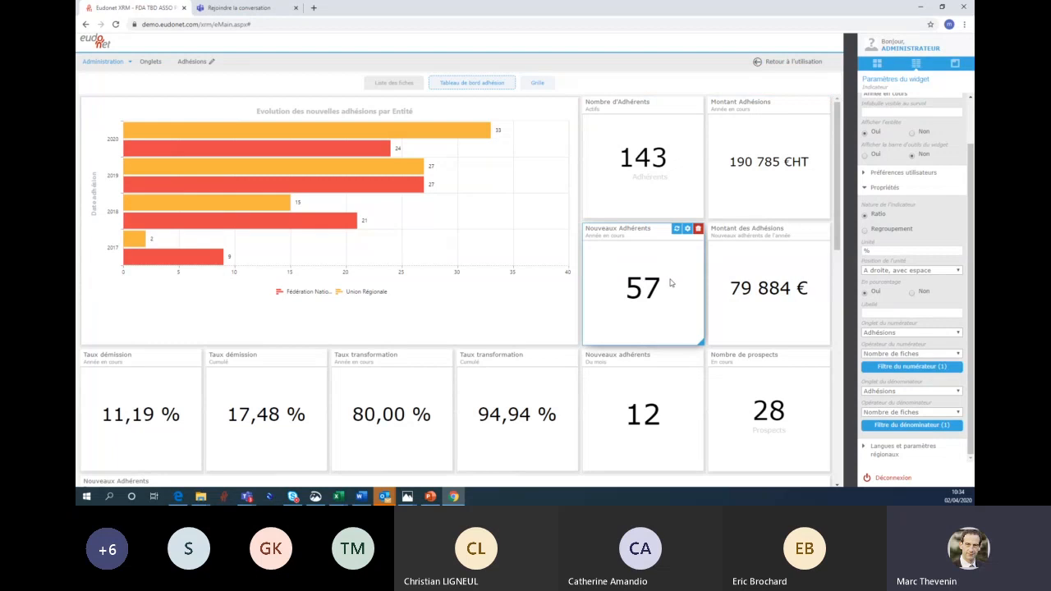
mouse_move(466, 126)
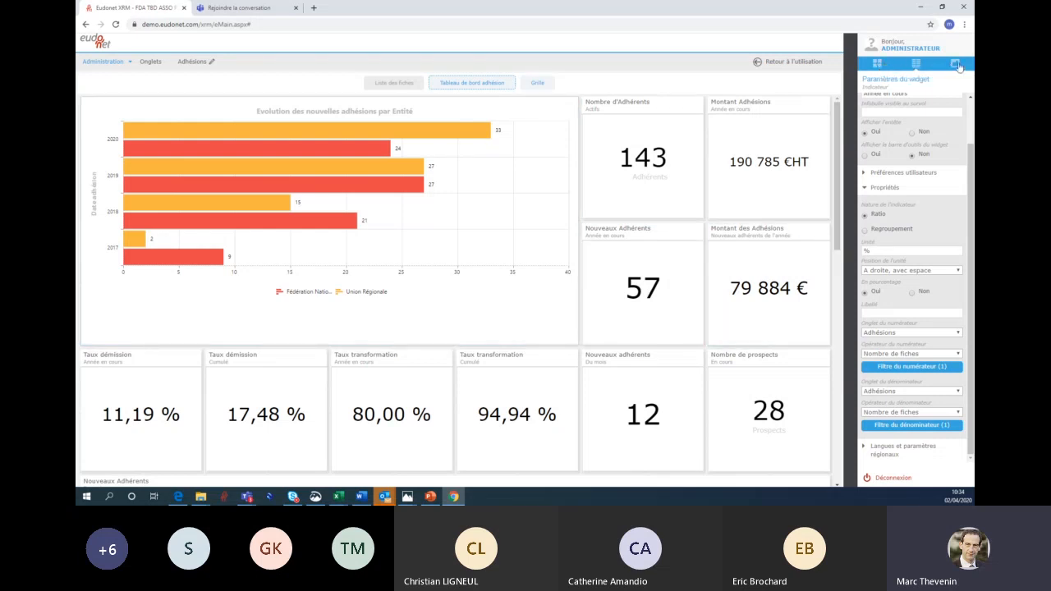
click(878, 64)
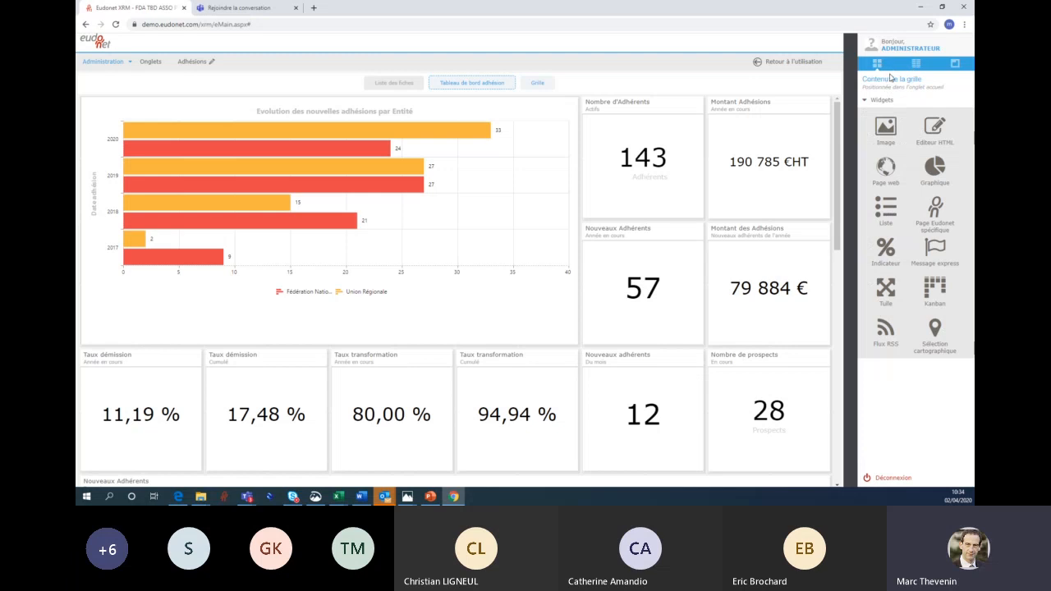
drag(839, 238, 838, 431)
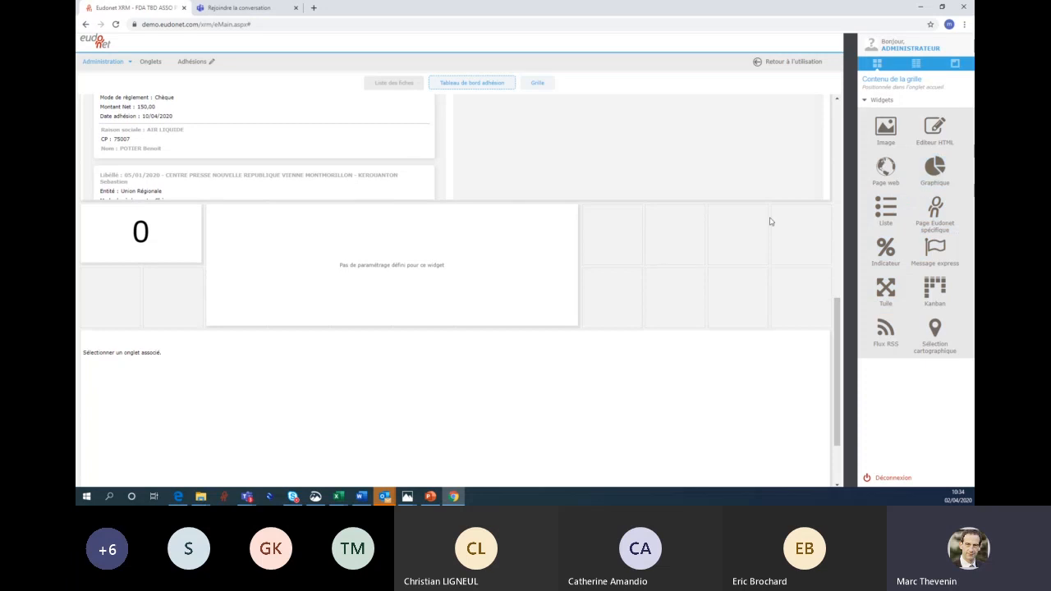
mouse_move(557, 264)
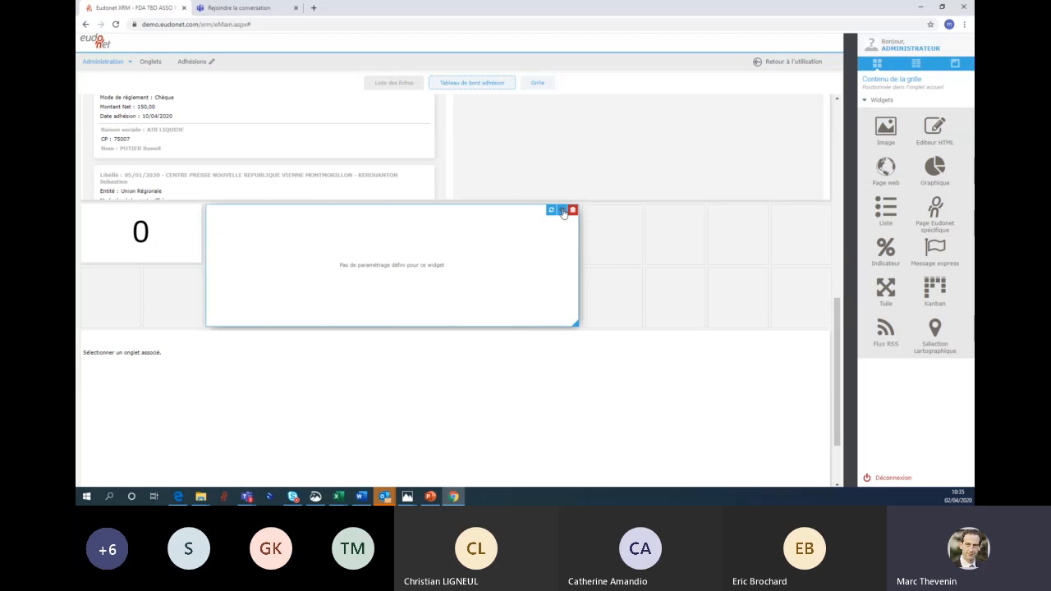
drag(838, 303, 858, 113)
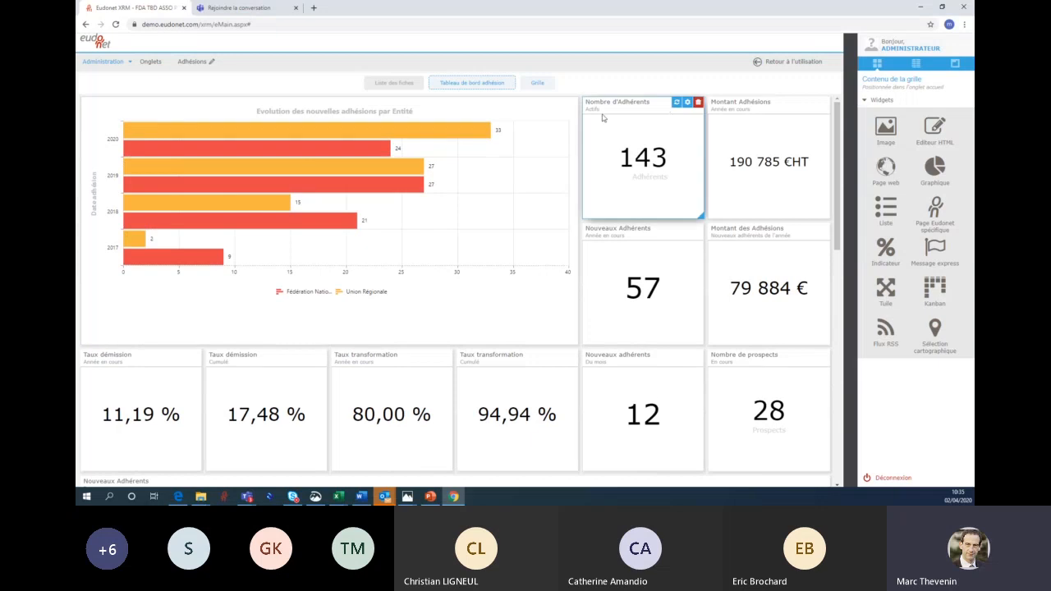
click(561, 107)
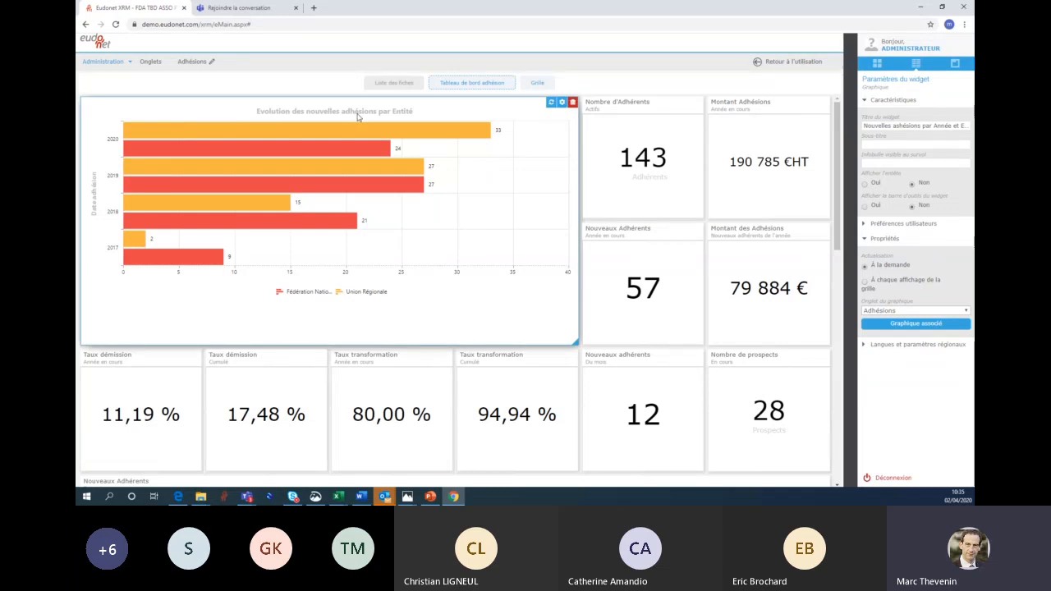
Show the chart widget's header, hide it again, and browse the tabs offered for the chart, leaving Adhésions selected
click(865, 188)
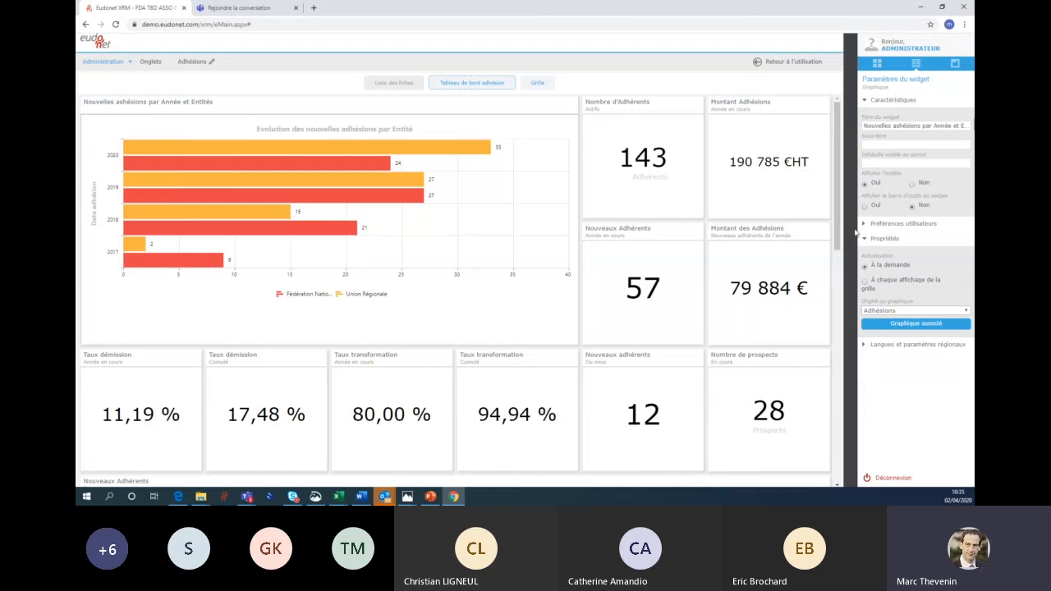
click(912, 184)
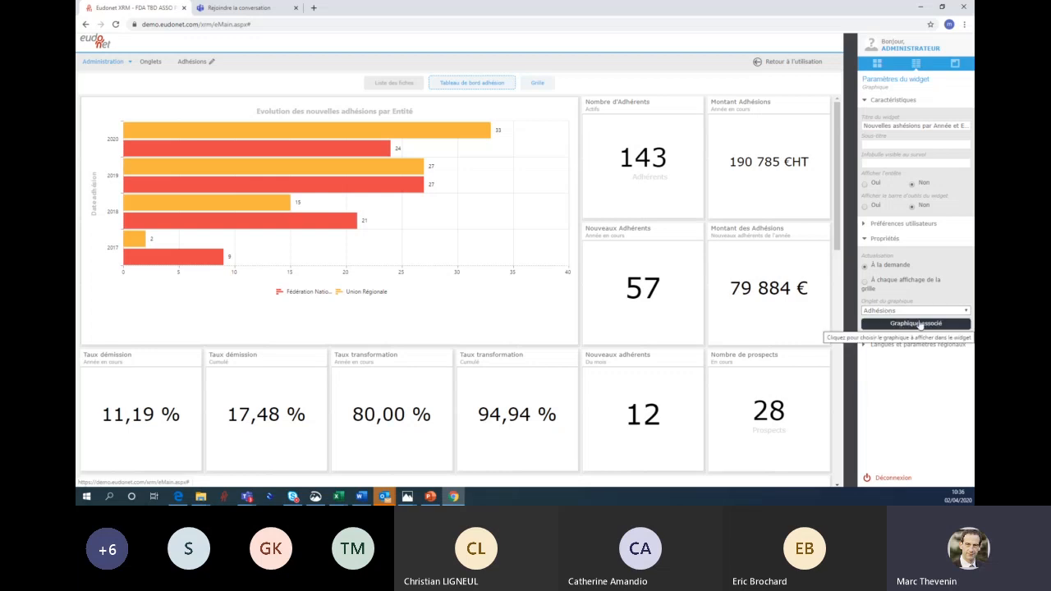
click(955, 312)
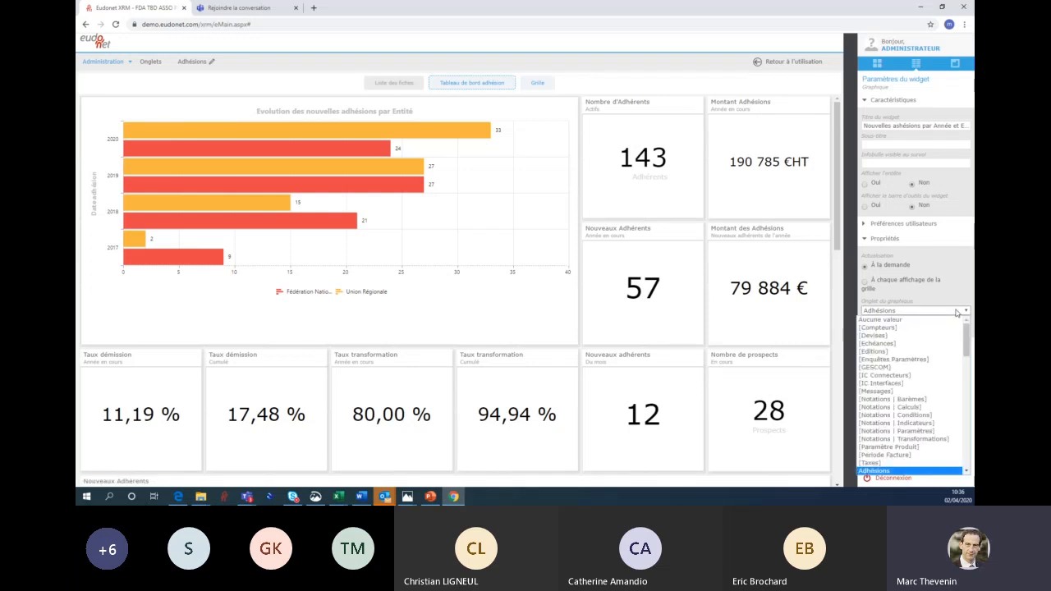
click(967, 292)
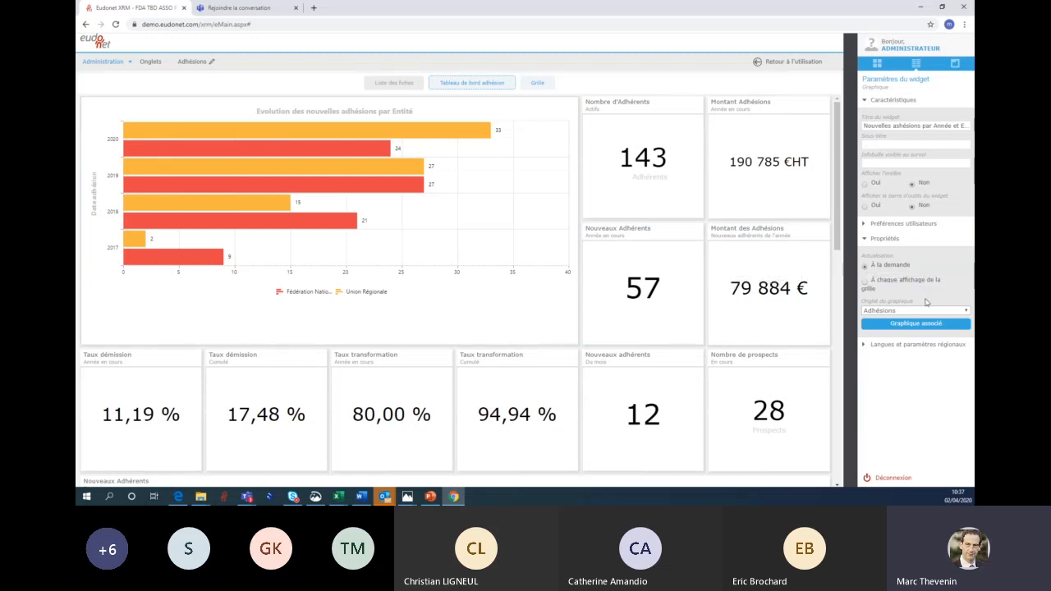
Set the chart widget to refresh À chaque affichage de la grille and open its list of associated charts
click(867, 283)
click(917, 325)
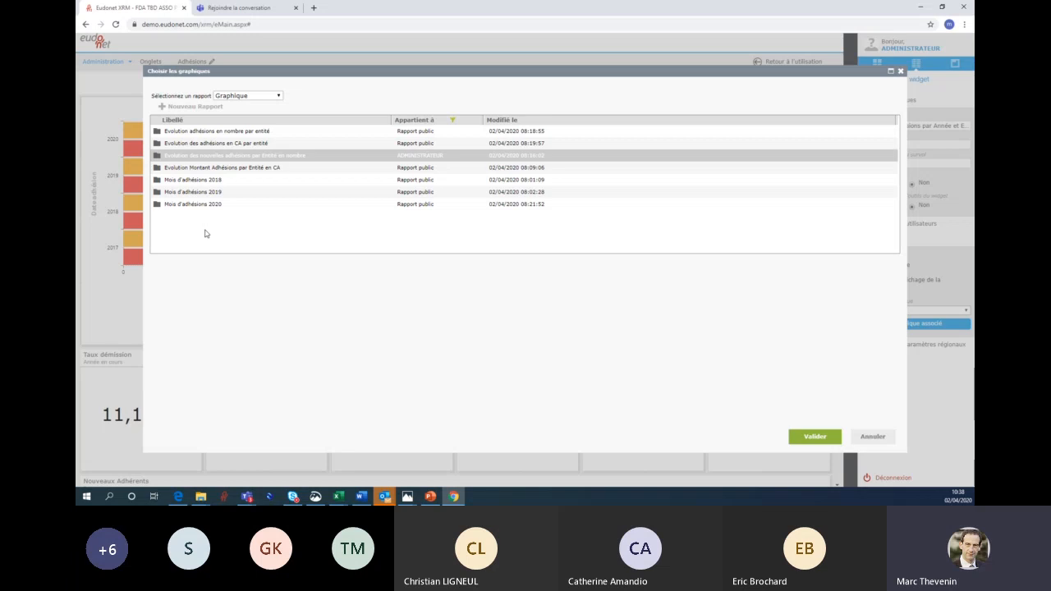
Start a new chart report to examine the models for Série Simple, Multi-Séries, Séries Empilées and Séries Spéciales, and close it without creating anything
click(195, 110)
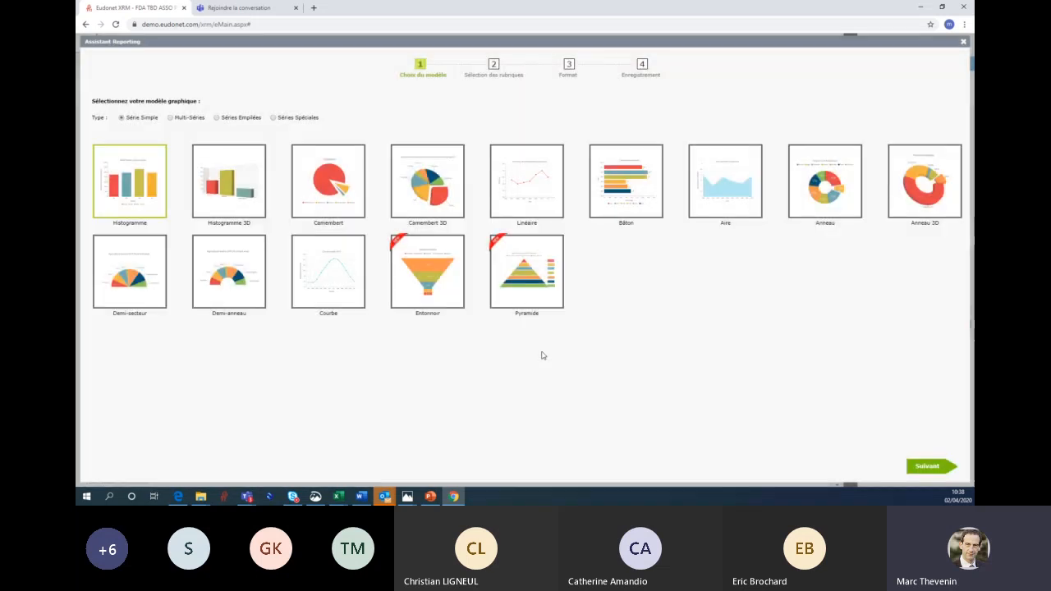
click(172, 118)
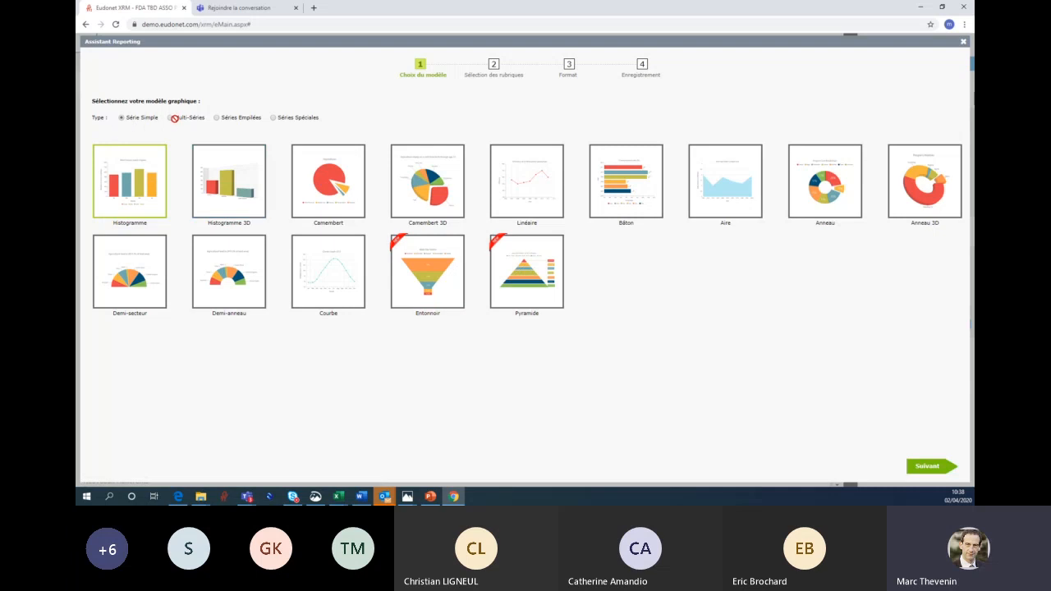
click(216, 117)
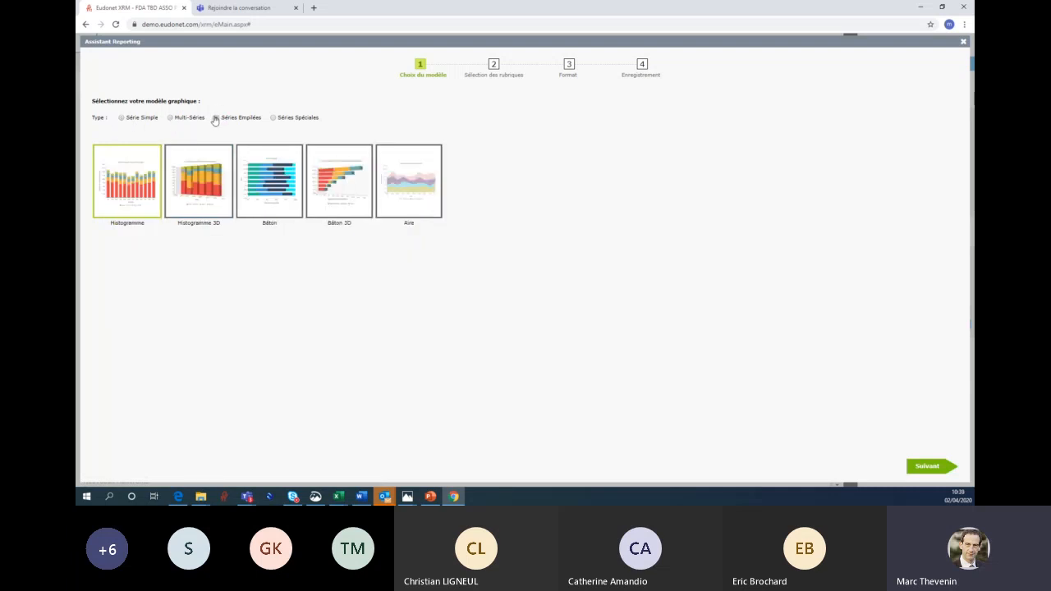
click(274, 118)
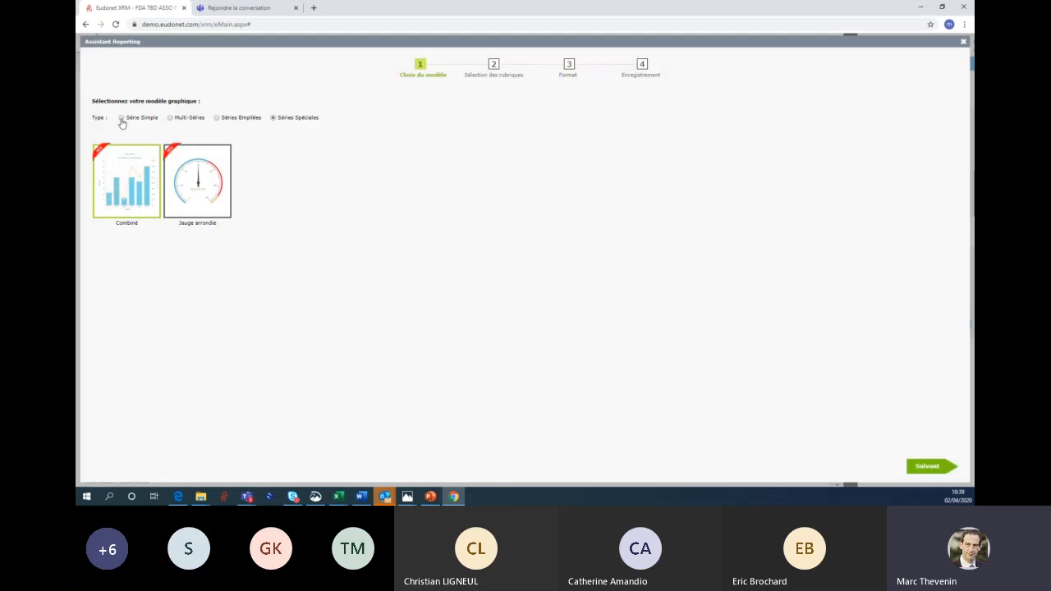
click(122, 120)
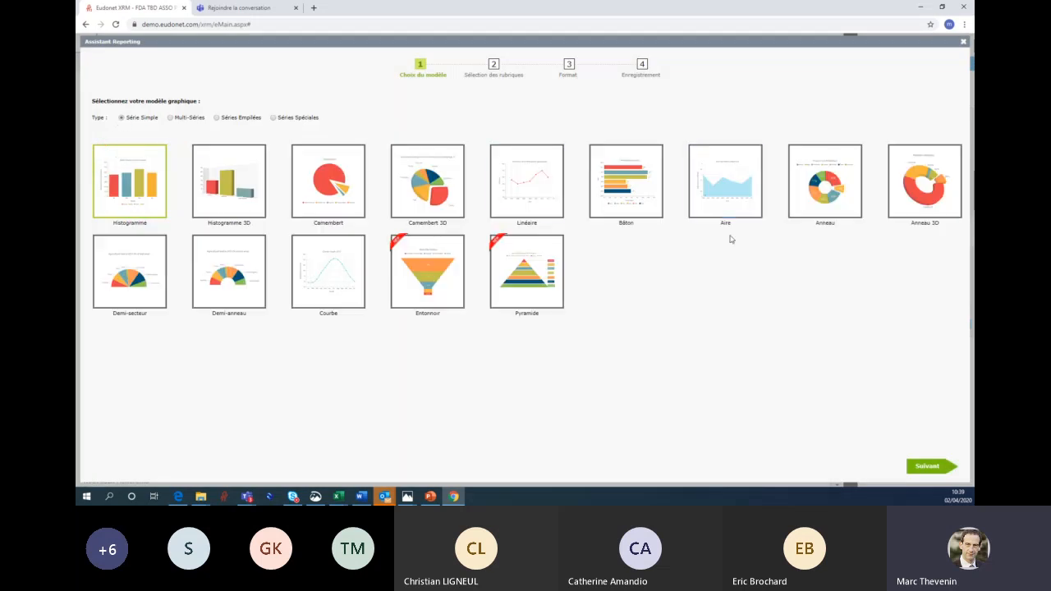
click(965, 45)
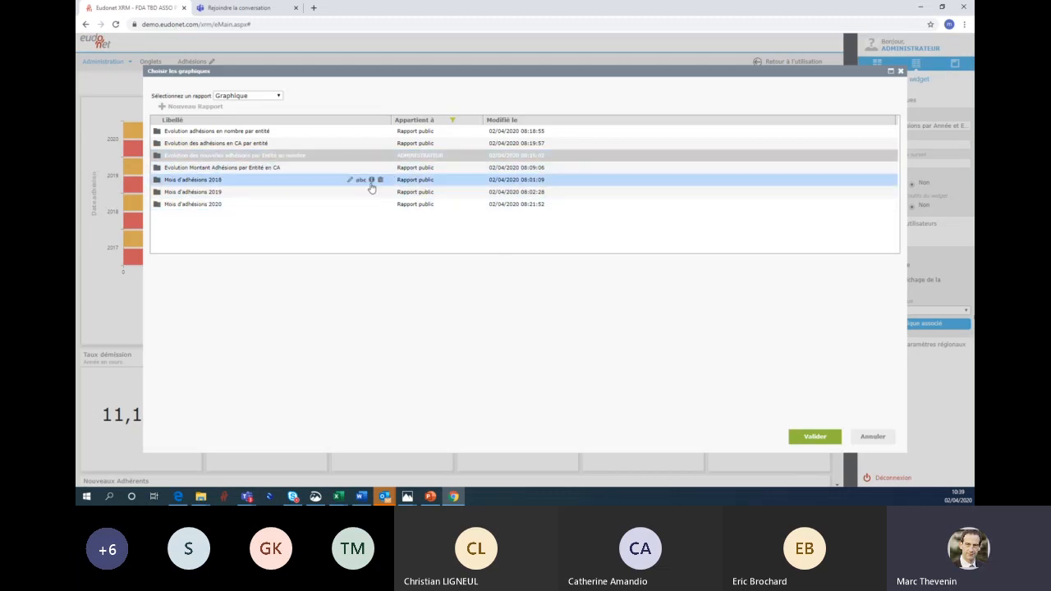
Review the Evolution des nouvelles adhésions par Entité en nombre report from model to saving options without changes, and confirm it as the widget's chart
click(350, 156)
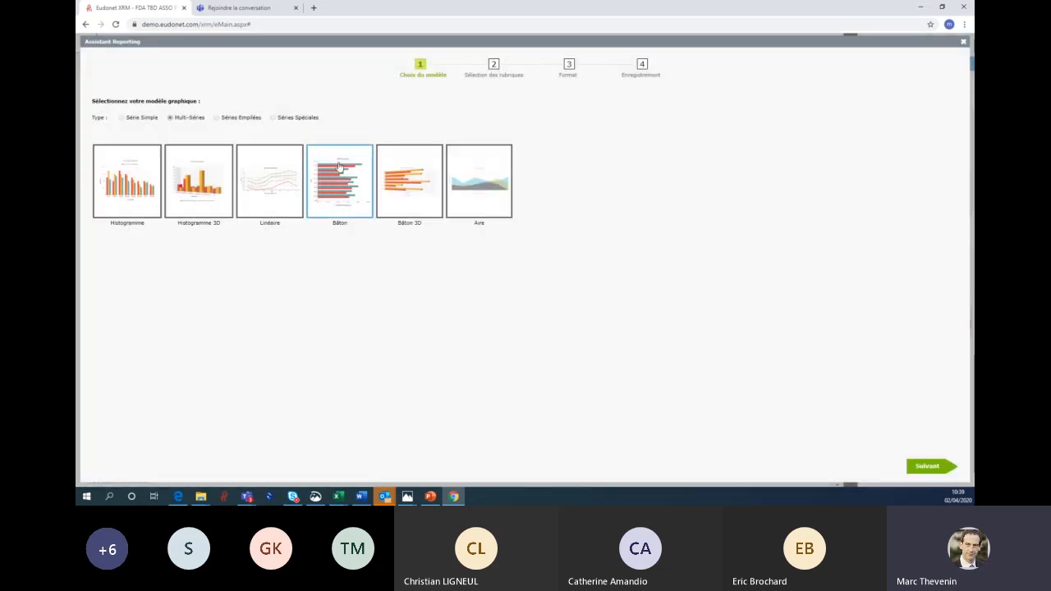
click(926, 467)
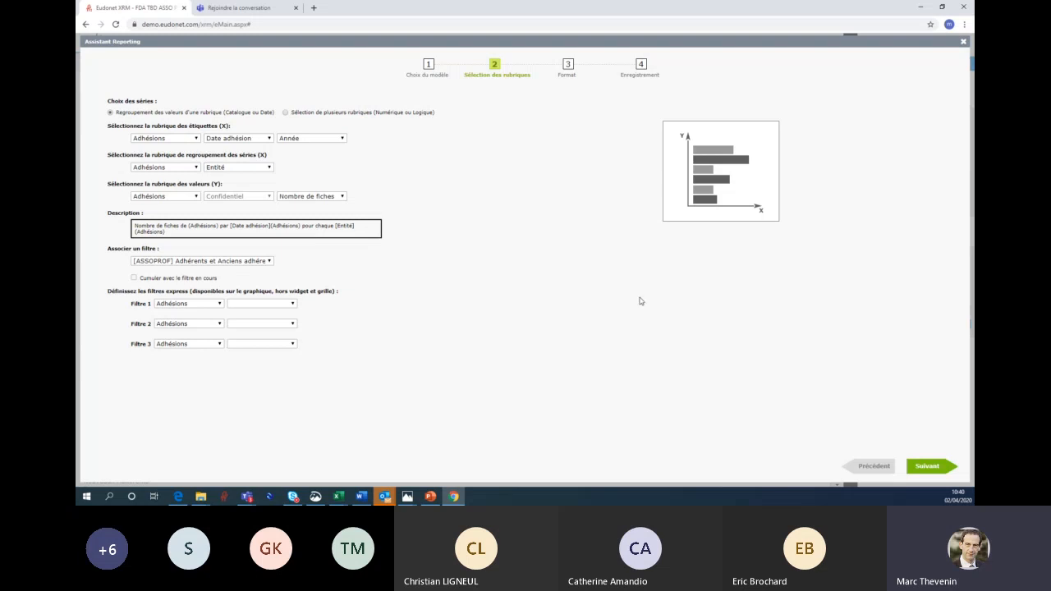
click(925, 467)
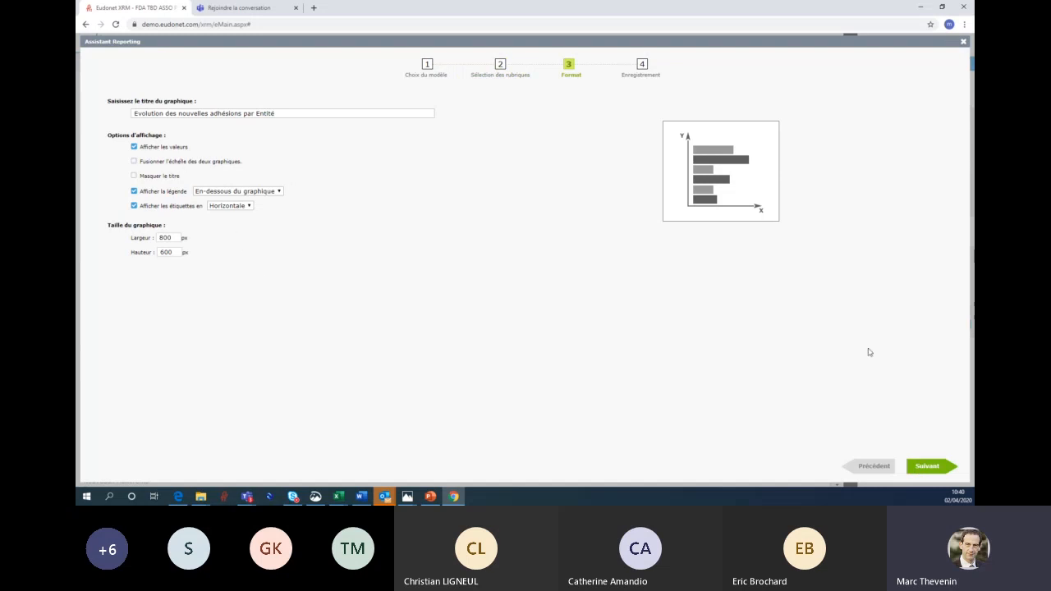
click(921, 467)
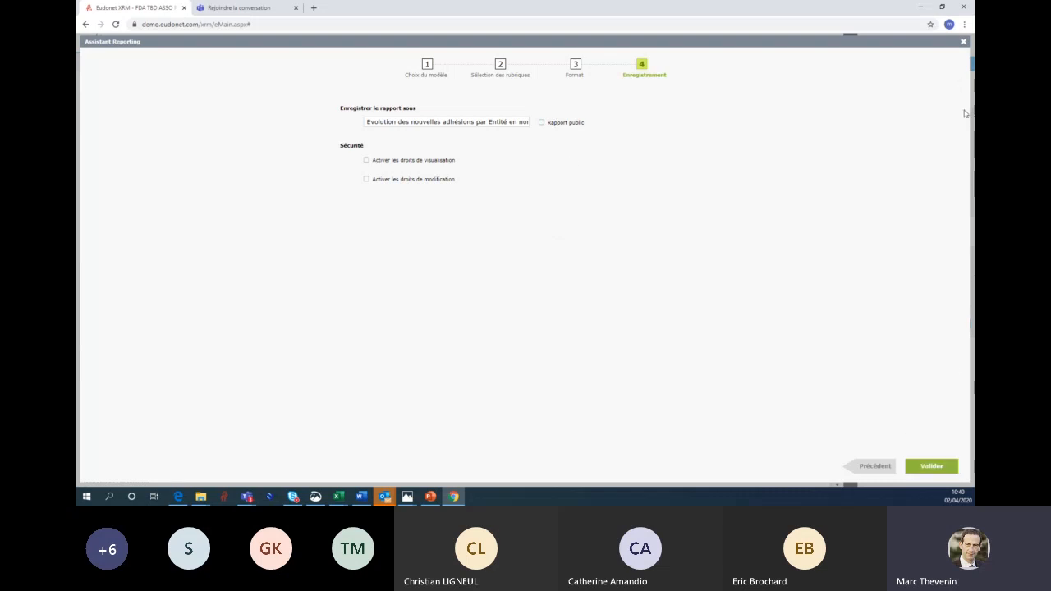
click(963, 41)
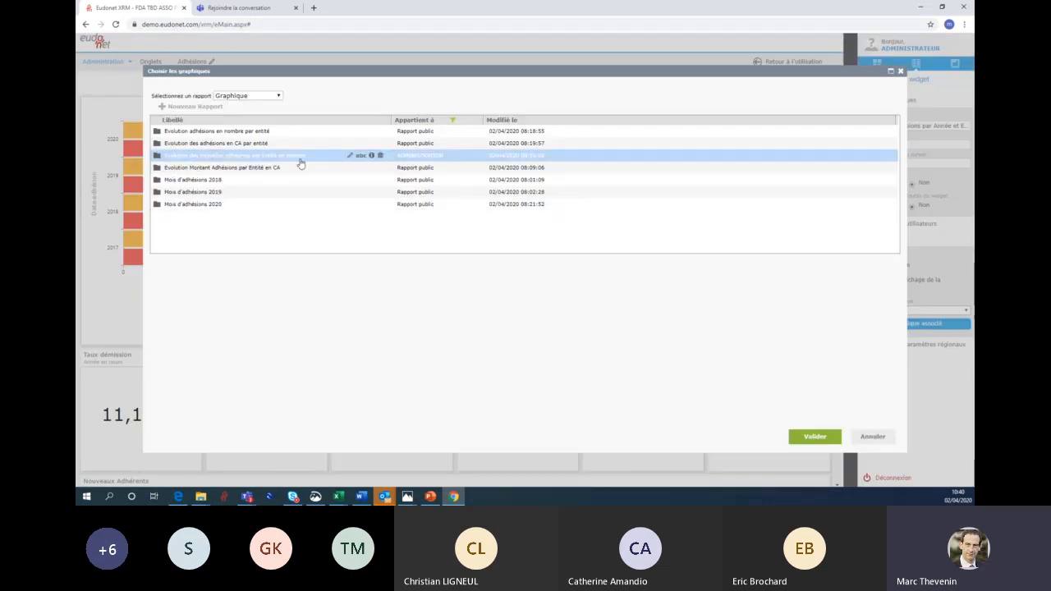
click(823, 444)
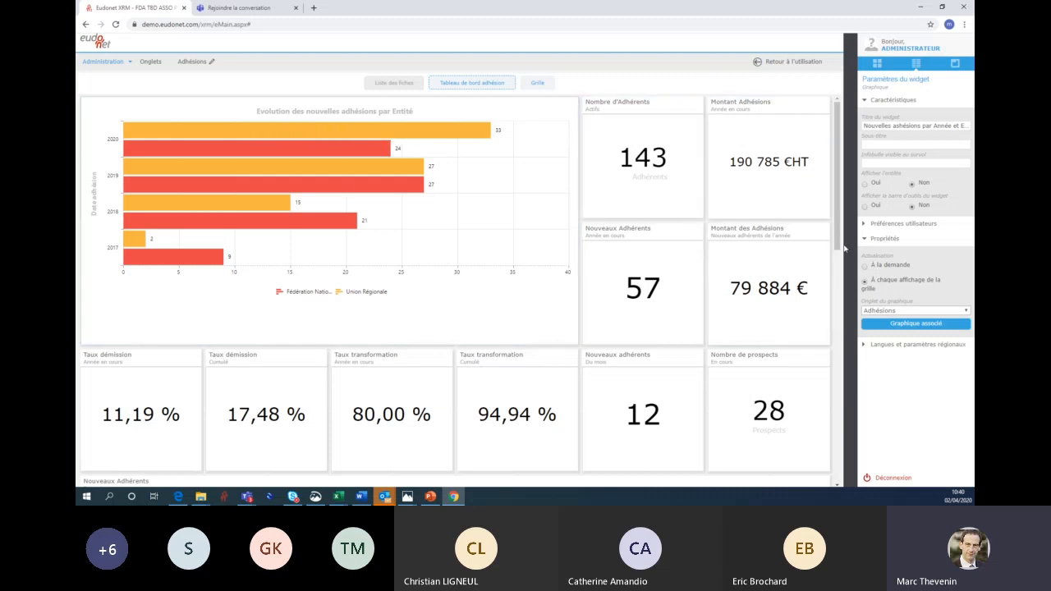
Display the grid's available widget types and bring the Nouveaux Adhérents (Du mois) kanban into view
click(876, 65)
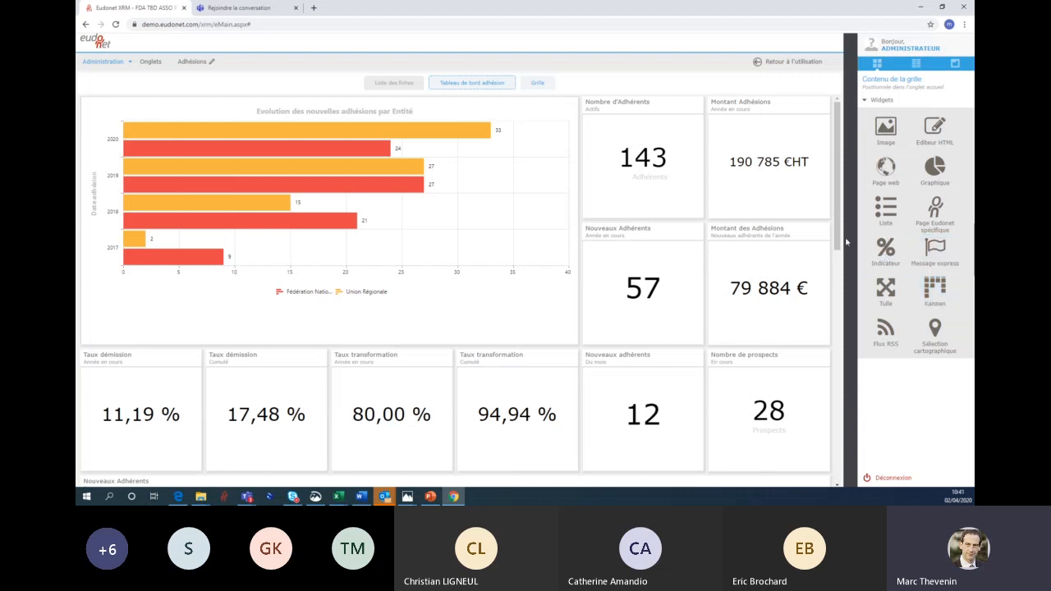
drag(838, 244, 840, 367)
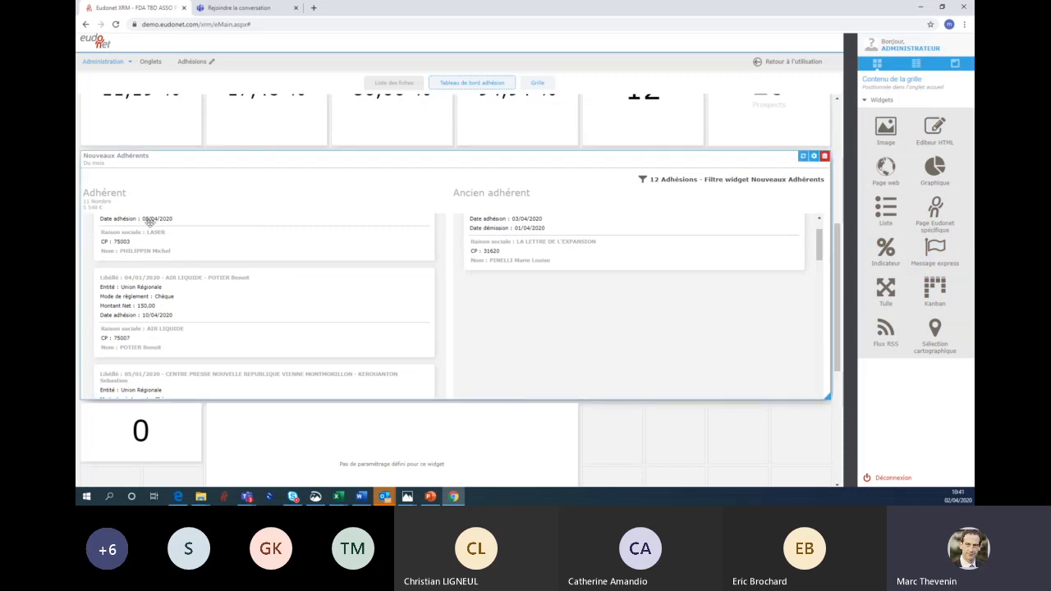